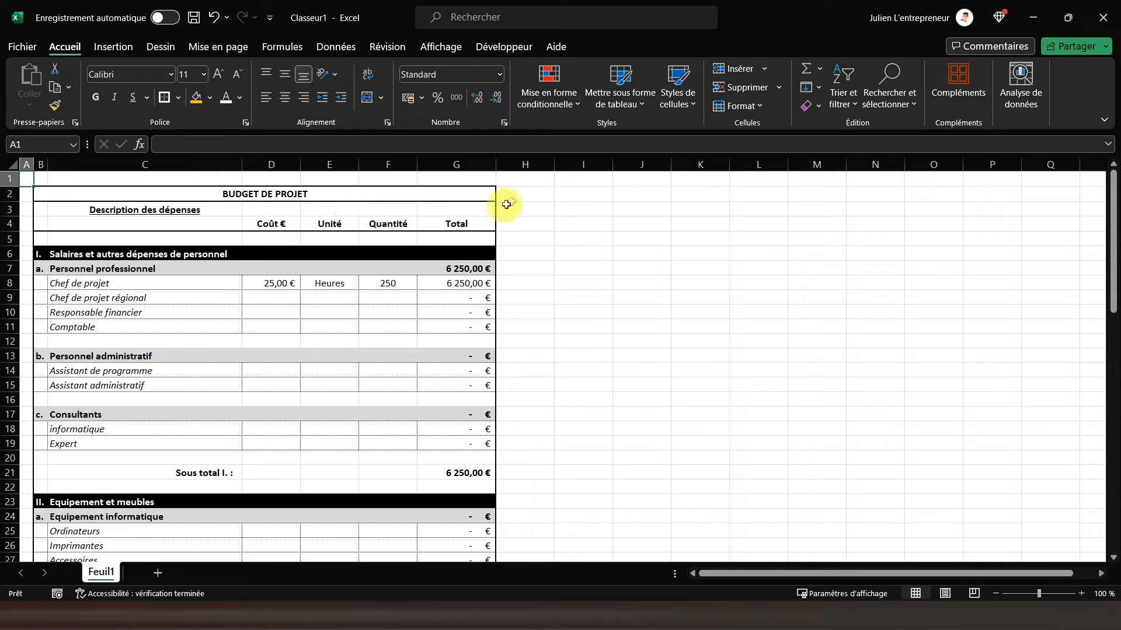
Step: Set the width of columns H and J to 2
{"action": "left_click", "coordinate": [521, 165]}
{"action": "right_click", "coordinate": [522, 166]}
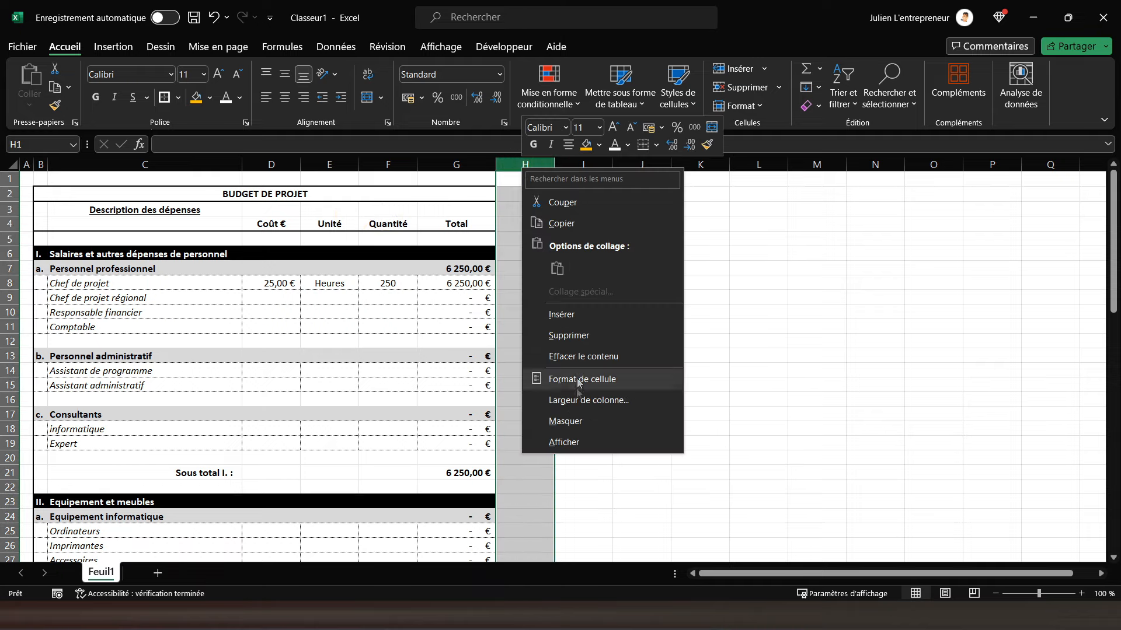
{"action": "left_click", "coordinate": [588, 400]}
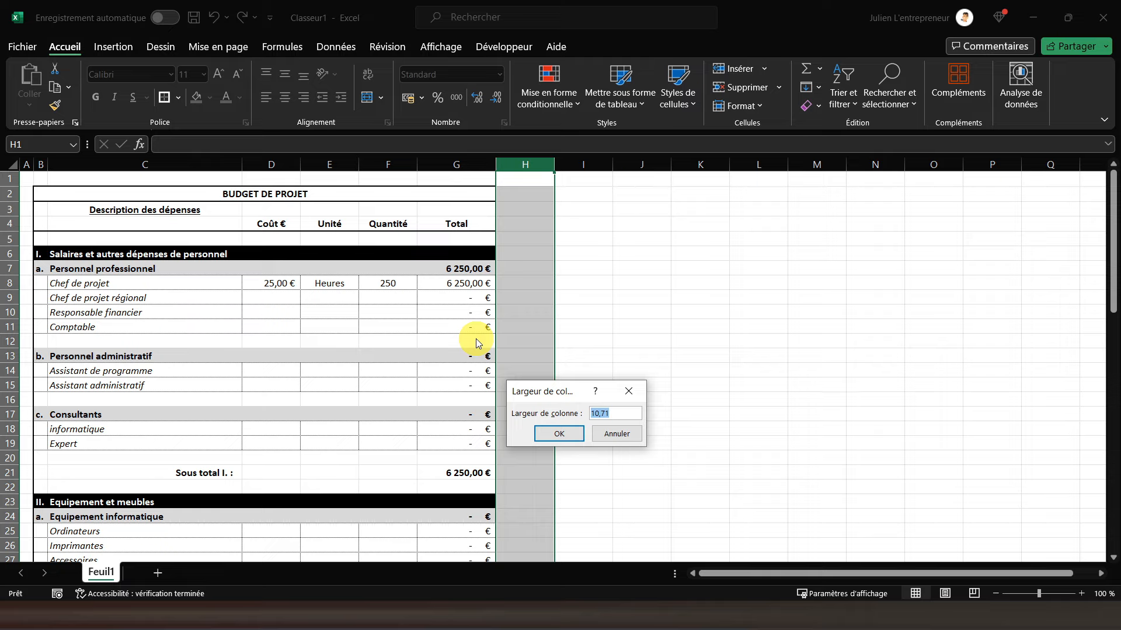
{"action": "type", "text": "2"}
{"action": "key", "text": "Return"}
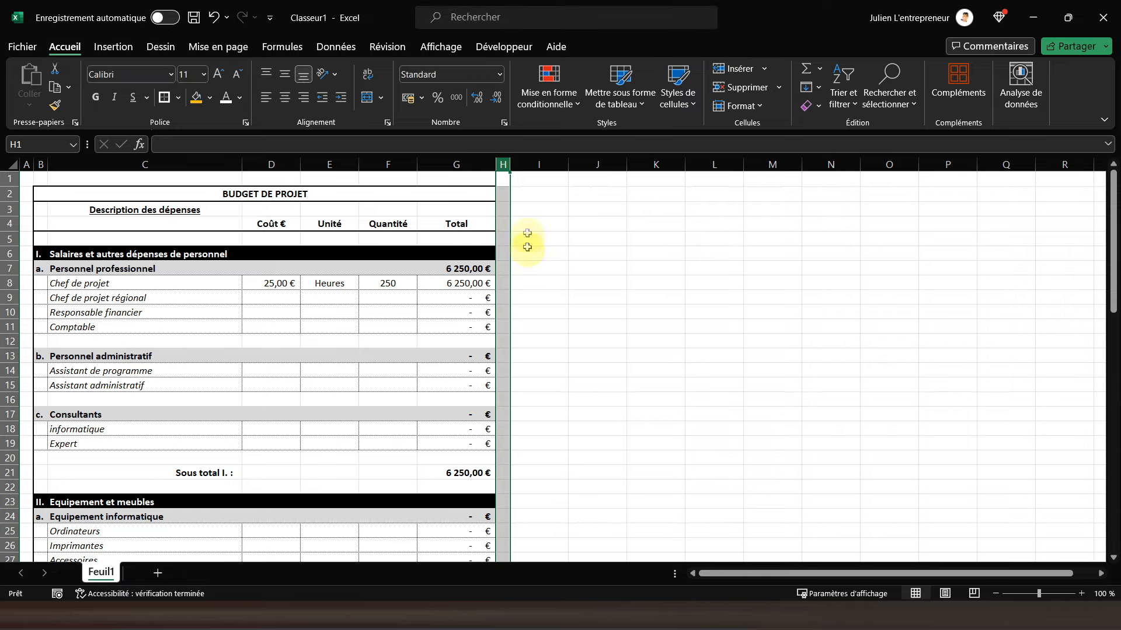
{"action": "left_click", "coordinate": [594, 165]}
{"action": "right_click", "coordinate": [608, 164]}
{"action": "left_click", "coordinate": [656, 399]}
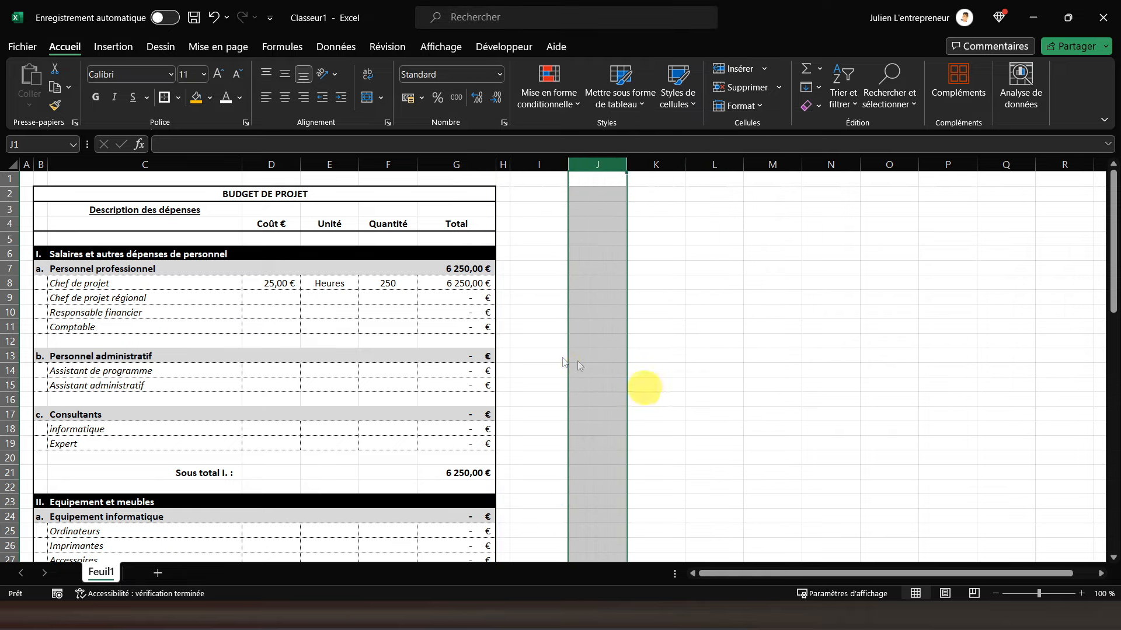
{"action": "type", "text": "2"}
{"action": "key", "text": "Return"}
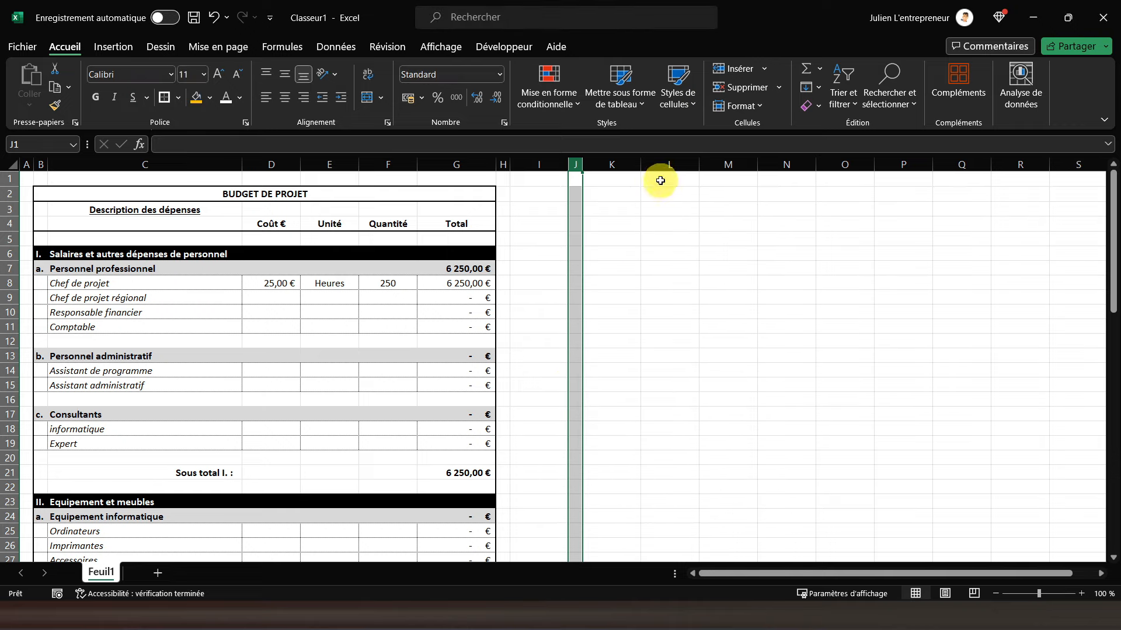
Step: Narrow columns L and N to a width of 2
{"action": "right_click", "coordinate": [664, 168]}
{"action": "left_click", "coordinate": [710, 402]}
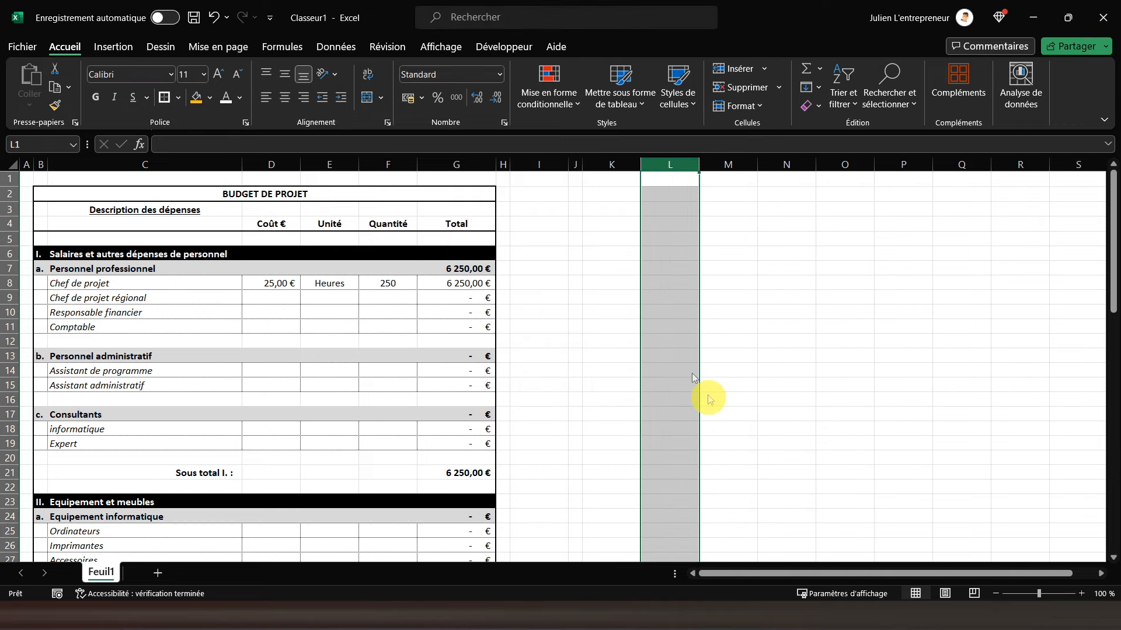
{"action": "type", "text": "2"}
{"action": "key", "text": "Return"}
{"action": "right_click", "coordinate": [736, 167]}
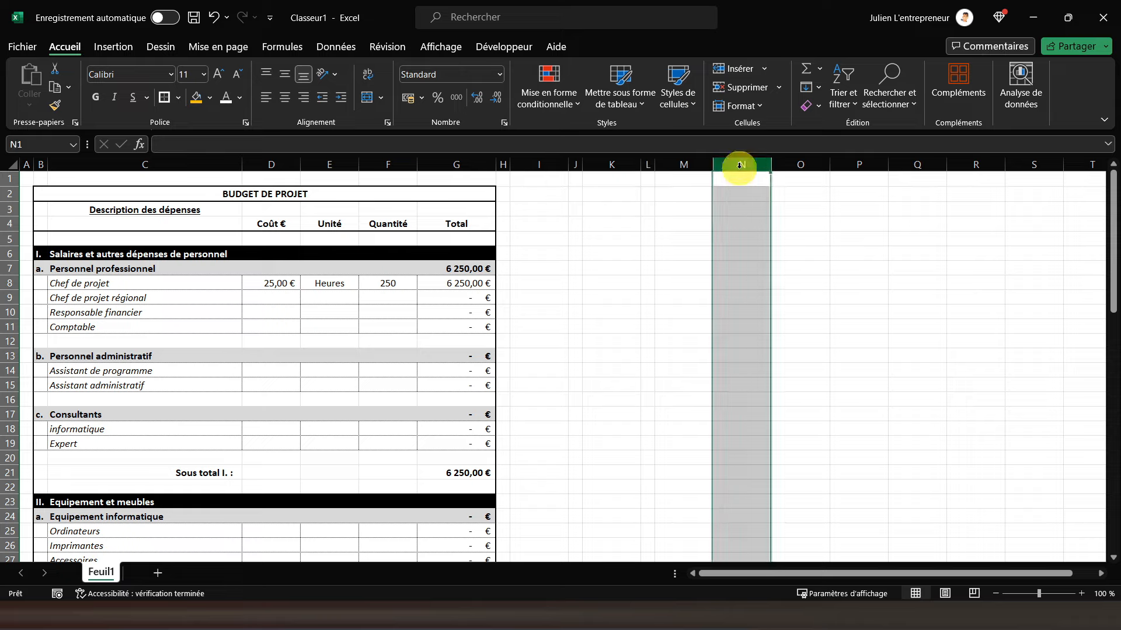
{"action": "left_click", "coordinate": [787, 404]}
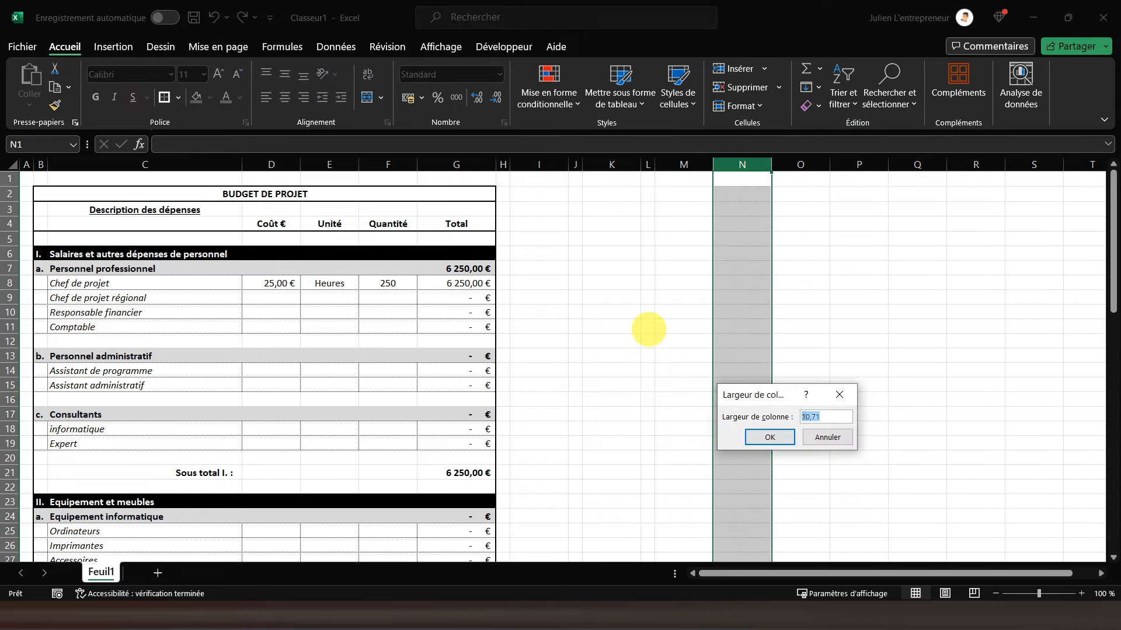
{"action": "type", "text": "2"}
{"action": "key", "text": "Return"}
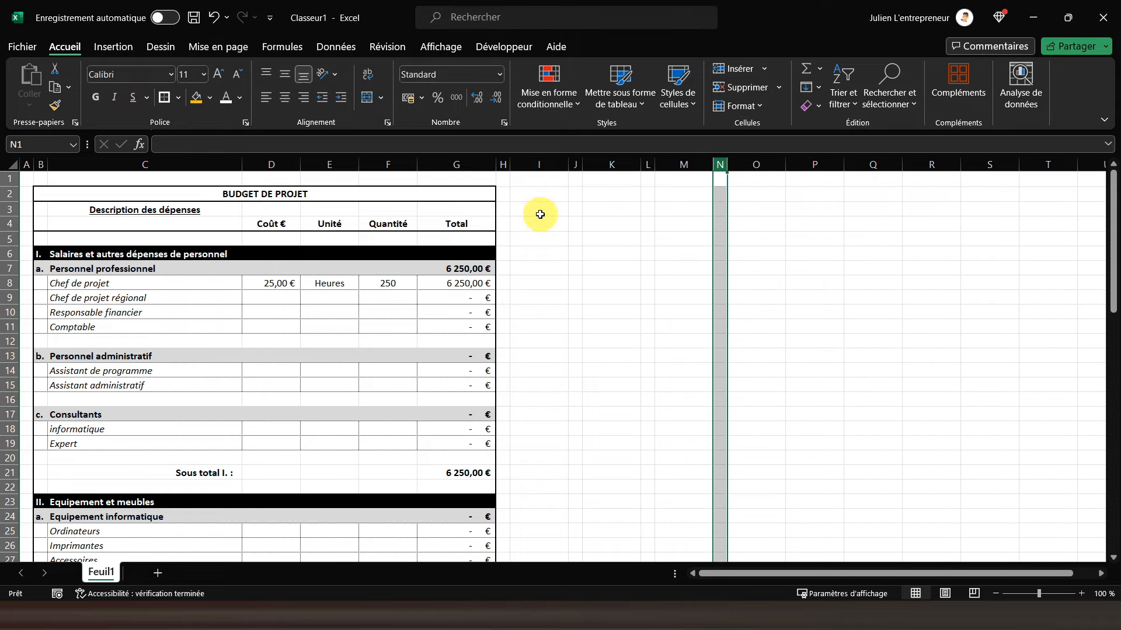
Step: Enter the period headings P1 in cell I3, P2 in K3 and P3 in M3
{"action": "left_click", "coordinate": [535, 211]}
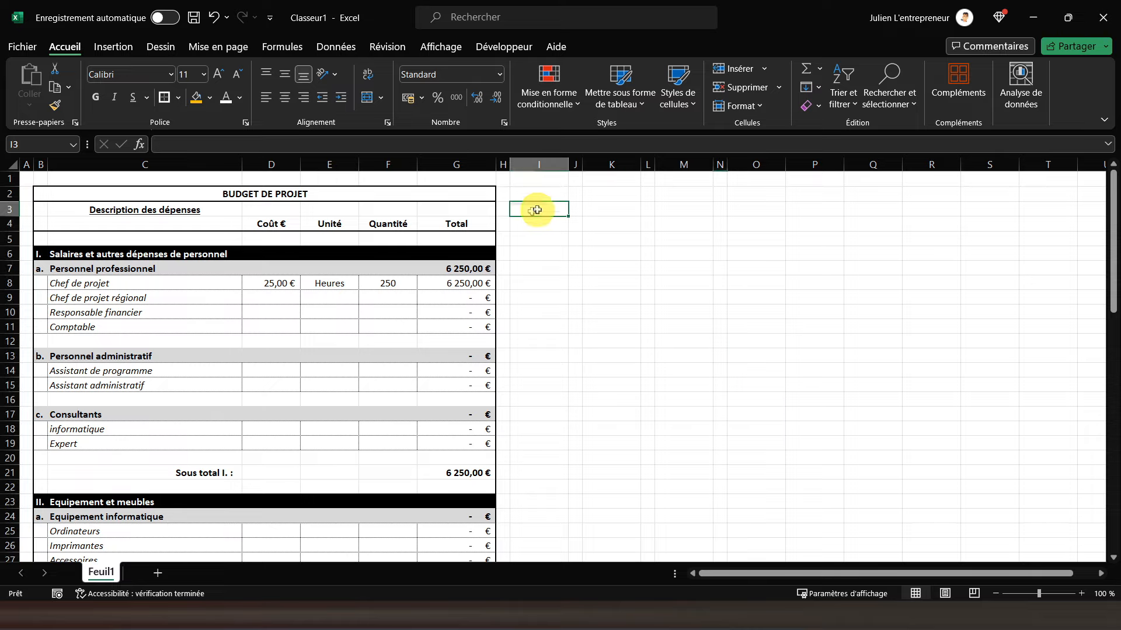
{"action": "type", "text": "P"}
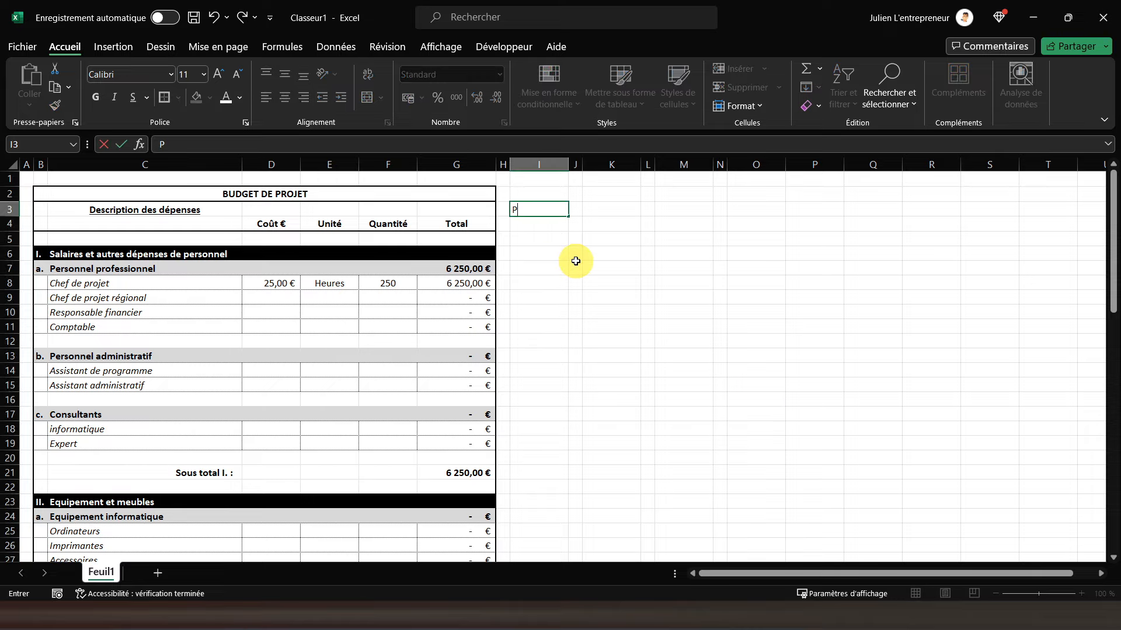
{"action": "type", "text": "1"}
{"action": "key", "text": "Tab"}
{"action": "key", "text": "Tab"}
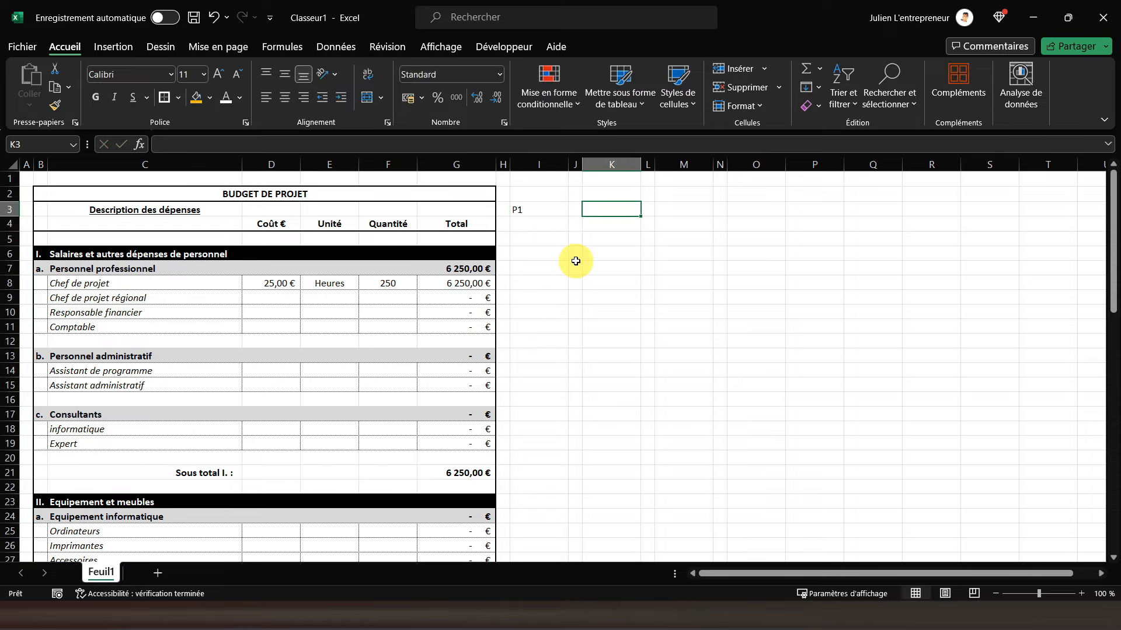
{"action": "type", "text": "P2"}
{"action": "key", "text": "Tab"}
{"action": "key", "text": "Tab"}
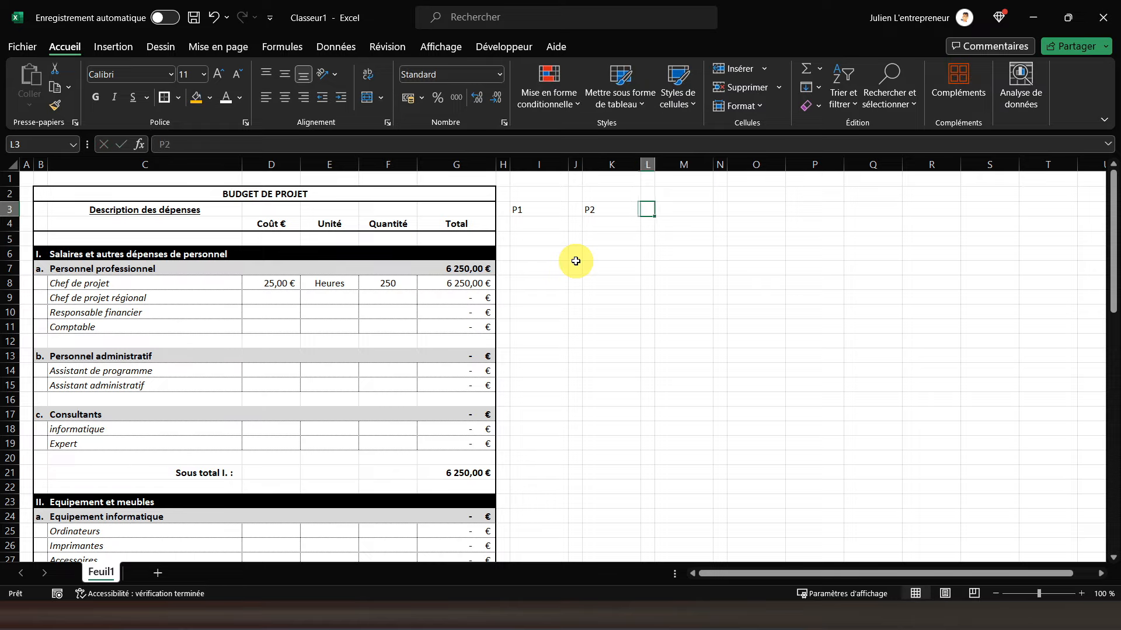
{"action": "type", "text": "P"}
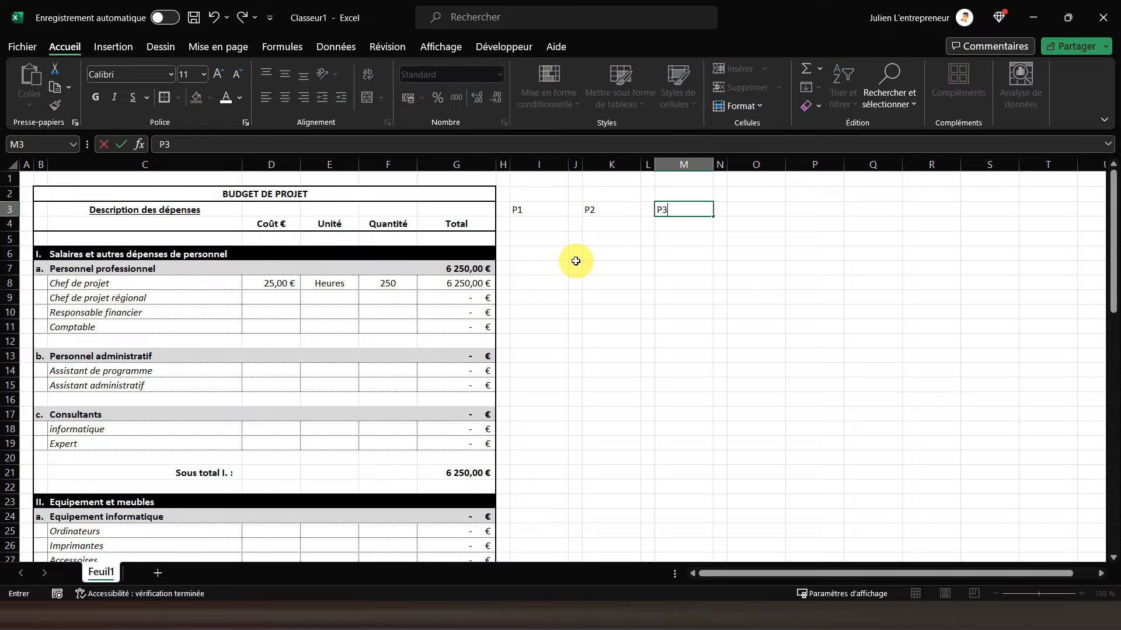
{"action": "type", "text": "3"}
{"action": "key", "text": "Return"}
Step: Centre the period headings in I3:M3 horizontally and make them bold
{"action": "left_click_drag", "start_coordinate": [533, 210], "coordinate": [715, 219]}
{"action": "left_click", "coordinate": [284, 97]}
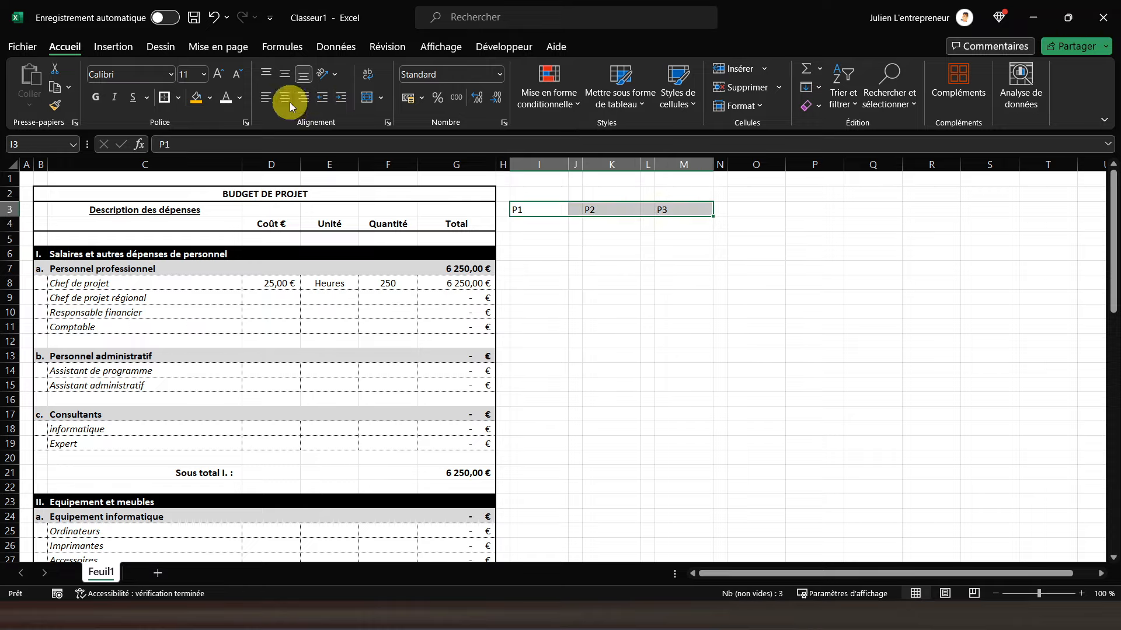
{"action": "left_click", "coordinate": [96, 97]}
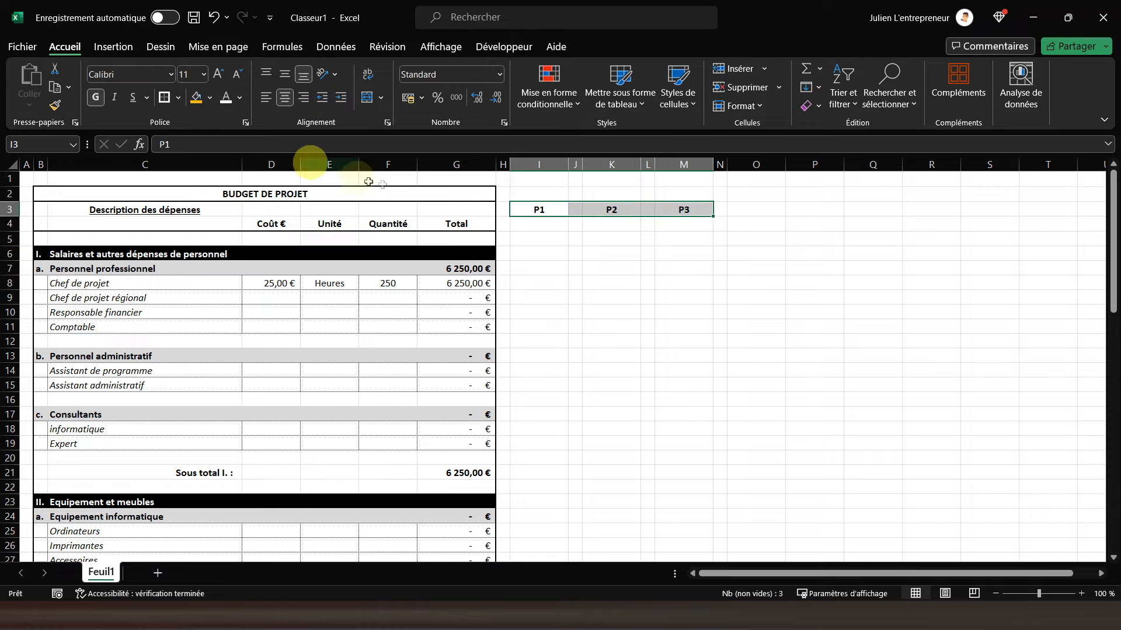
Step: Enter the month ranges under the period headings: "mois 1-8" in I4, "mois 9-16" in K4 and "mois 17-24" in M4
{"action": "left_click", "coordinate": [535, 221]}
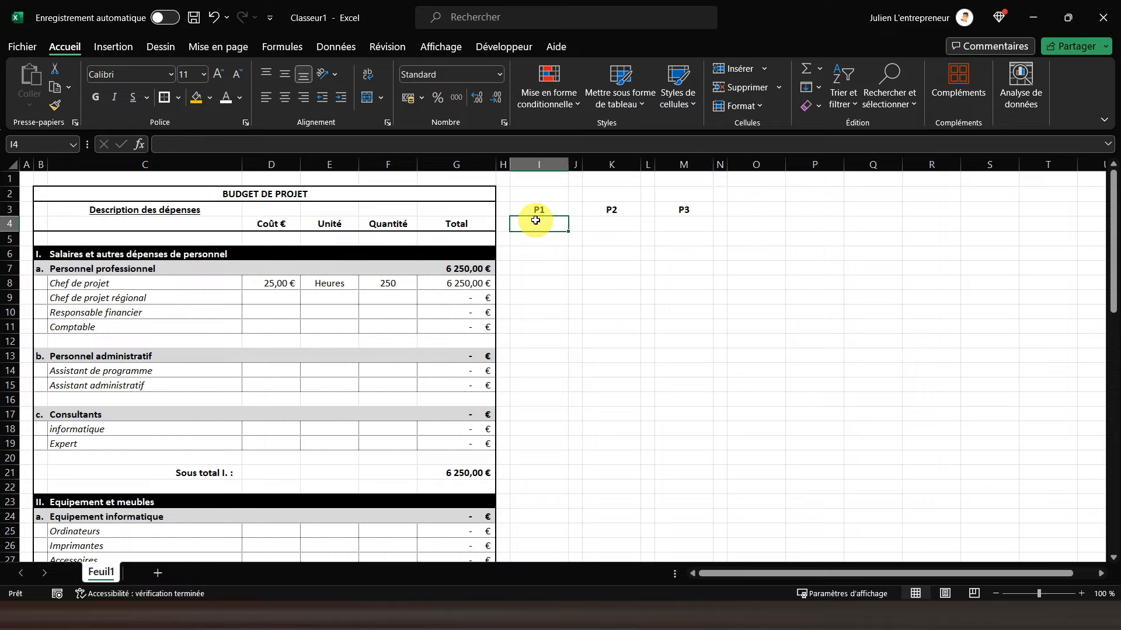
{"action": "type", "text": "mois 1-"}
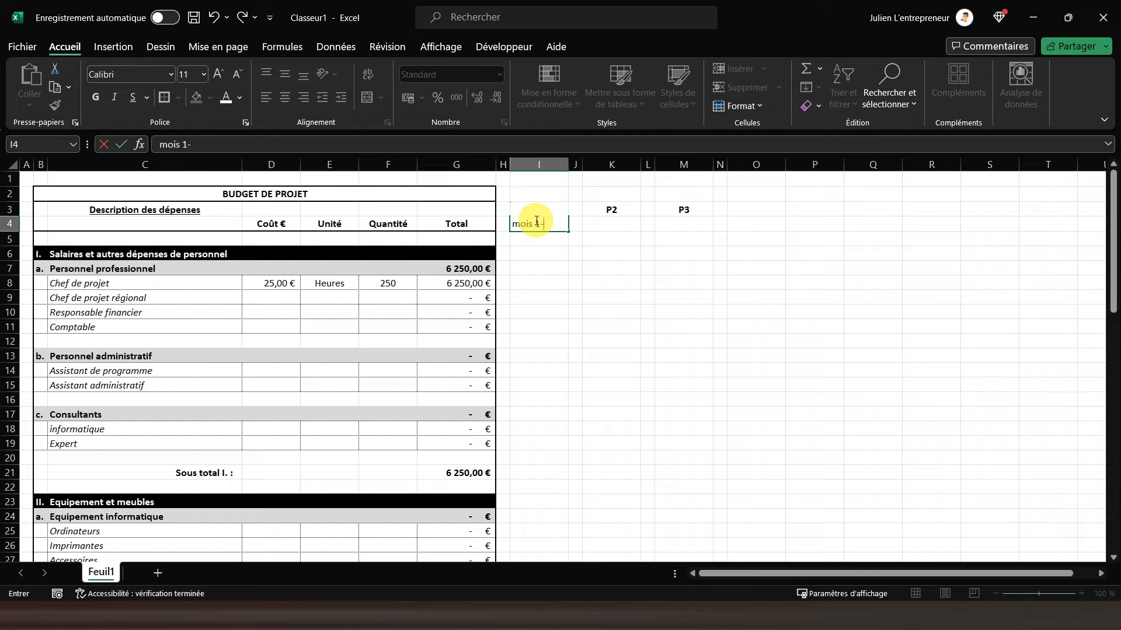
{"action": "key", "text": "Return"}
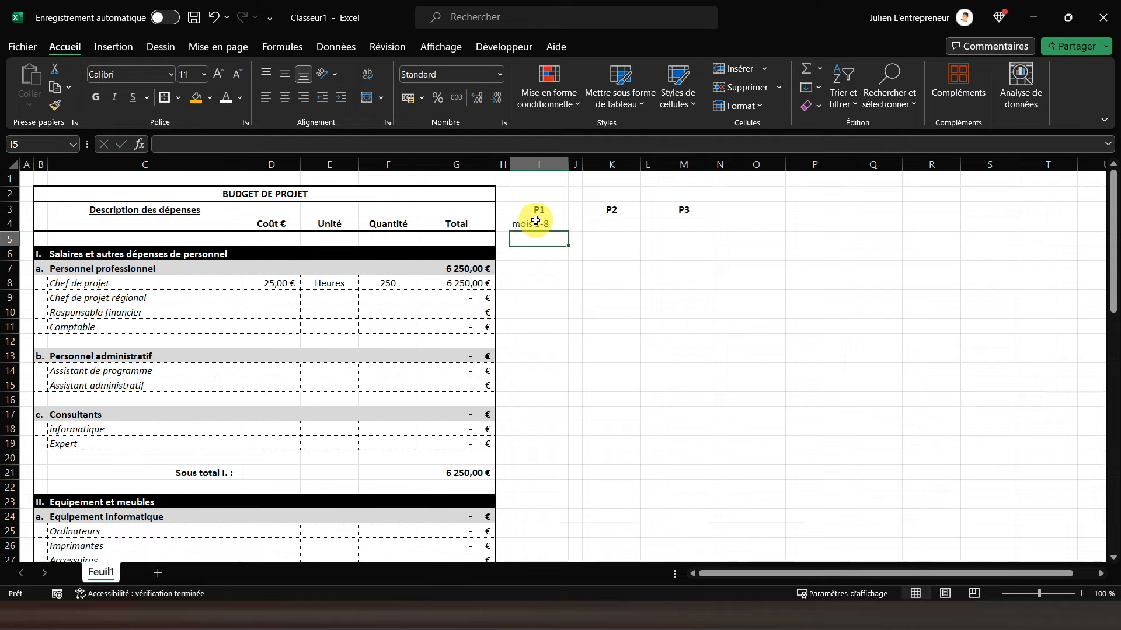
{"action": "key", "text": "Up"}
{"action": "key", "text": "Right"}
{"action": "key", "text": "Right"}
{"action": "type", "text": "m"}
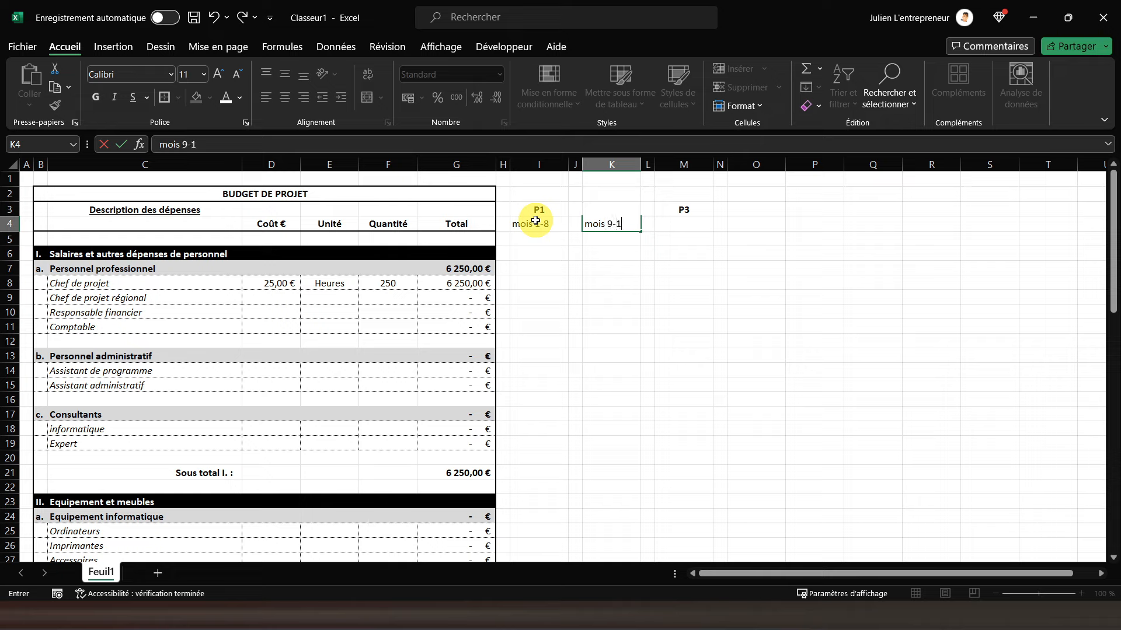
{"action": "key", "text": "Return"}
{"action": "key", "text": "Up"}
{"action": "key", "text": "Right"}
{"action": "key", "text": "Right"}
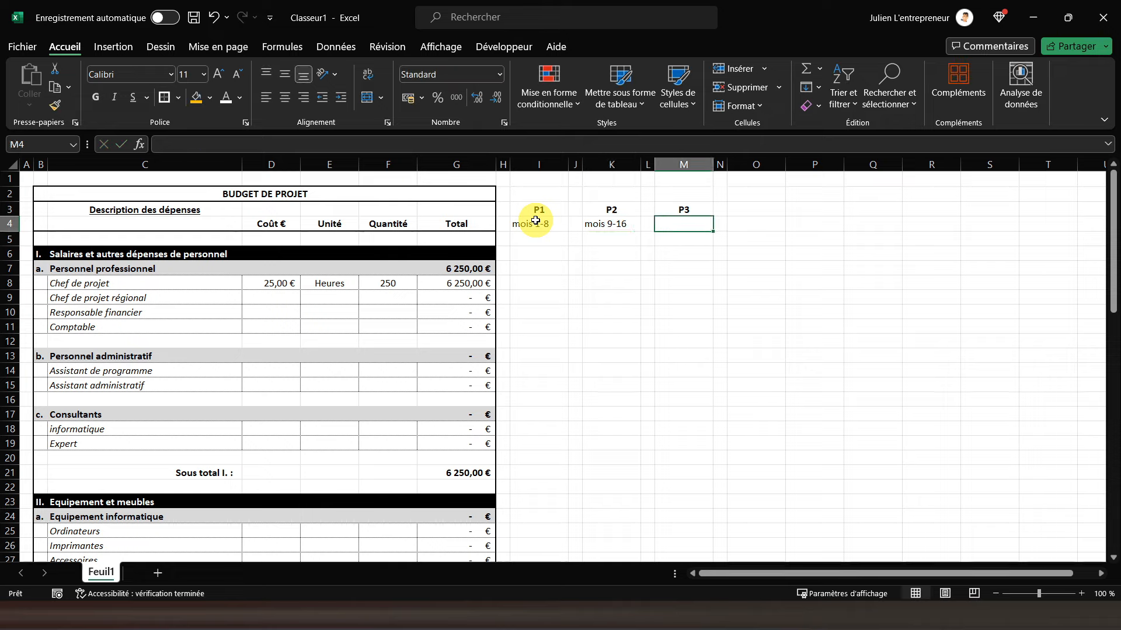
{"action": "type", "text": "mois 17-"}
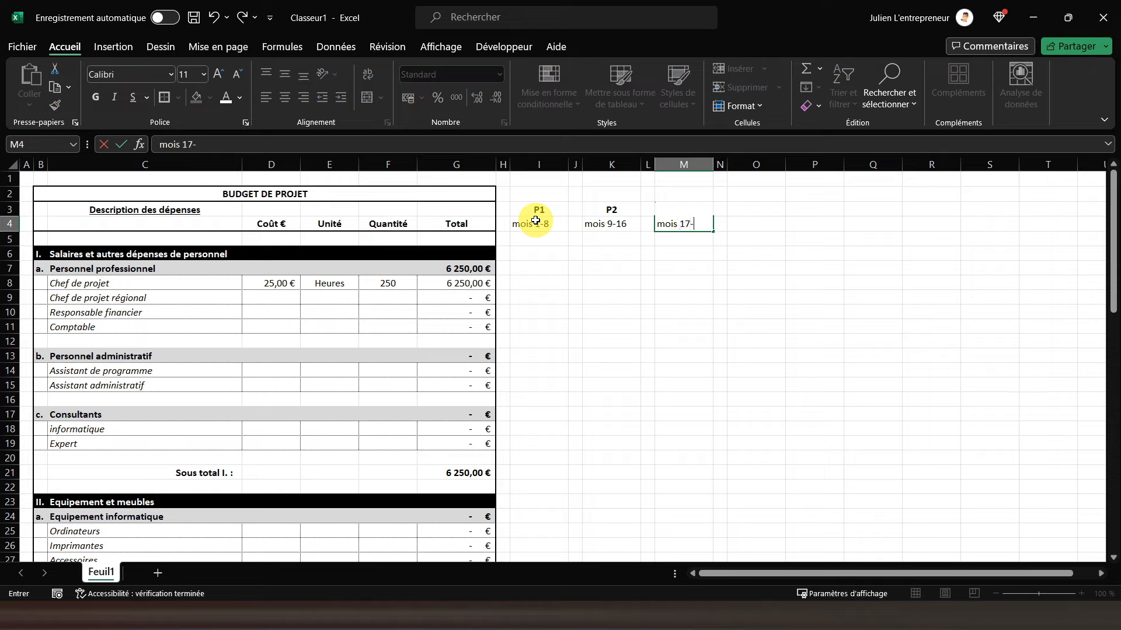
{"action": "type", "text": "24"}
{"action": "key", "text": "Return"}
Step: Italicize the month ranges in I4:M4 and centre them horizontally
{"action": "left_click_drag", "start_coordinate": [536, 220], "coordinate": [686, 225]}
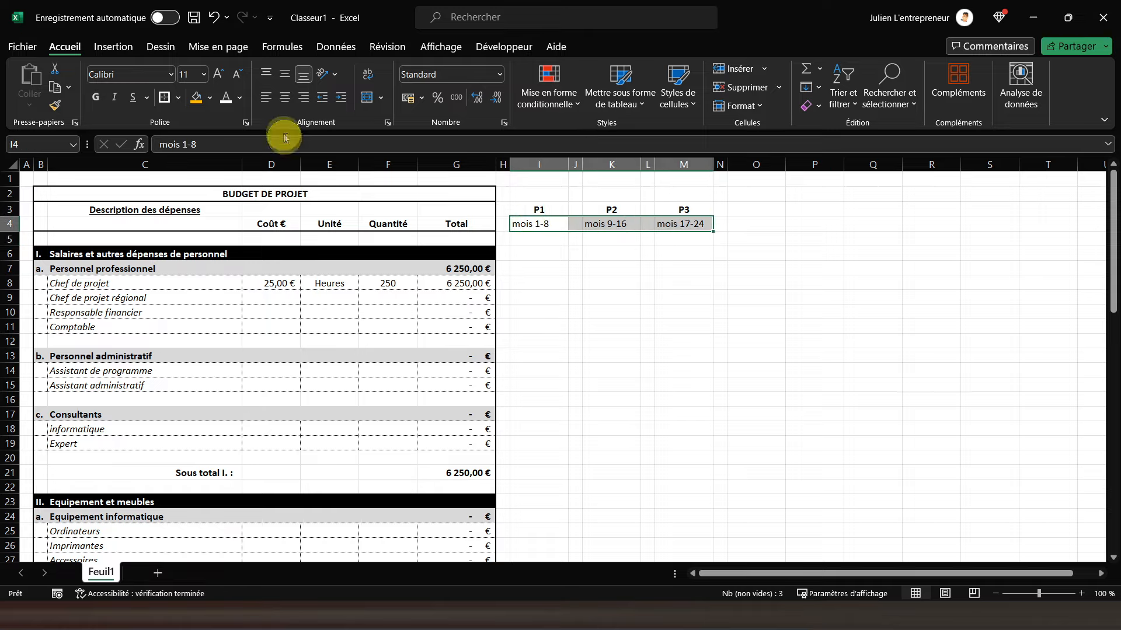
{"action": "left_click", "coordinate": [115, 99]}
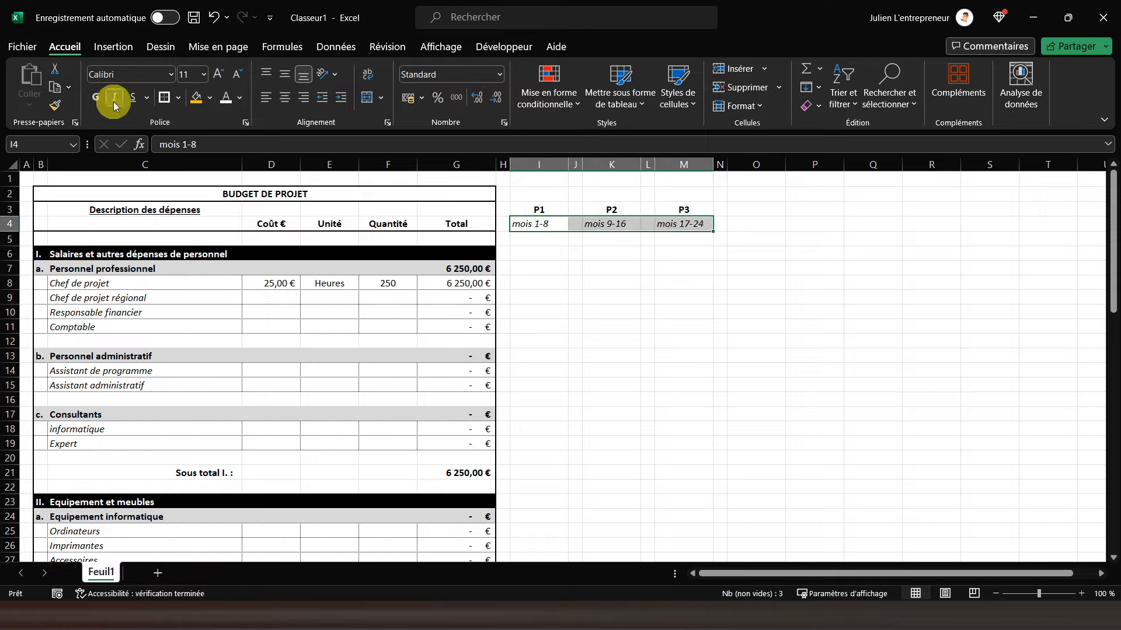
{"action": "left_click", "coordinate": [285, 97]}
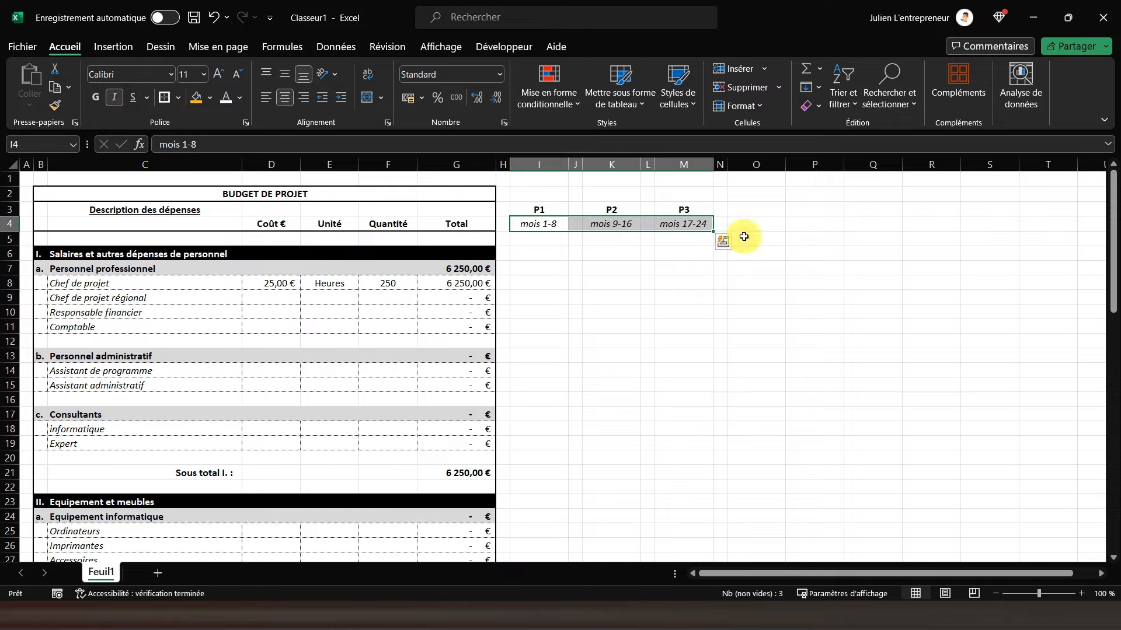
Step: Add a thin outline border around each of the cells I4, K4, M4 and O4
{"action": "left_click", "coordinate": [544, 223]}
{"action": "left_click", "coordinate": [608, 224], "text": "ctrl"}
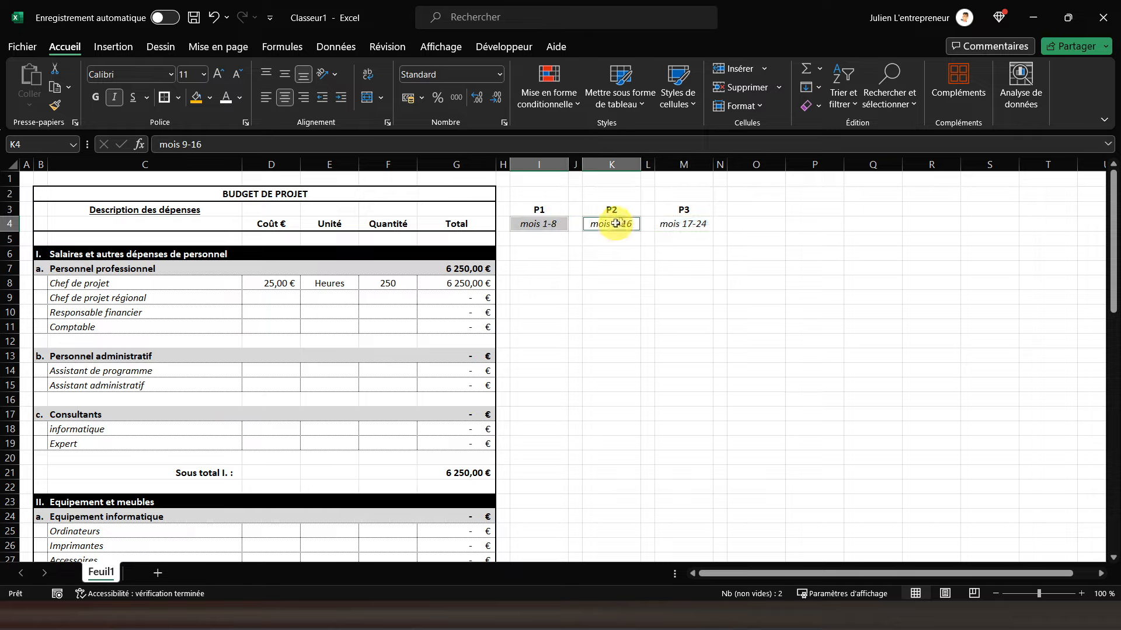
{"action": "left_click", "coordinate": [692, 223], "text": "ctrl"}
{"action": "left_click", "coordinate": [740, 223]}
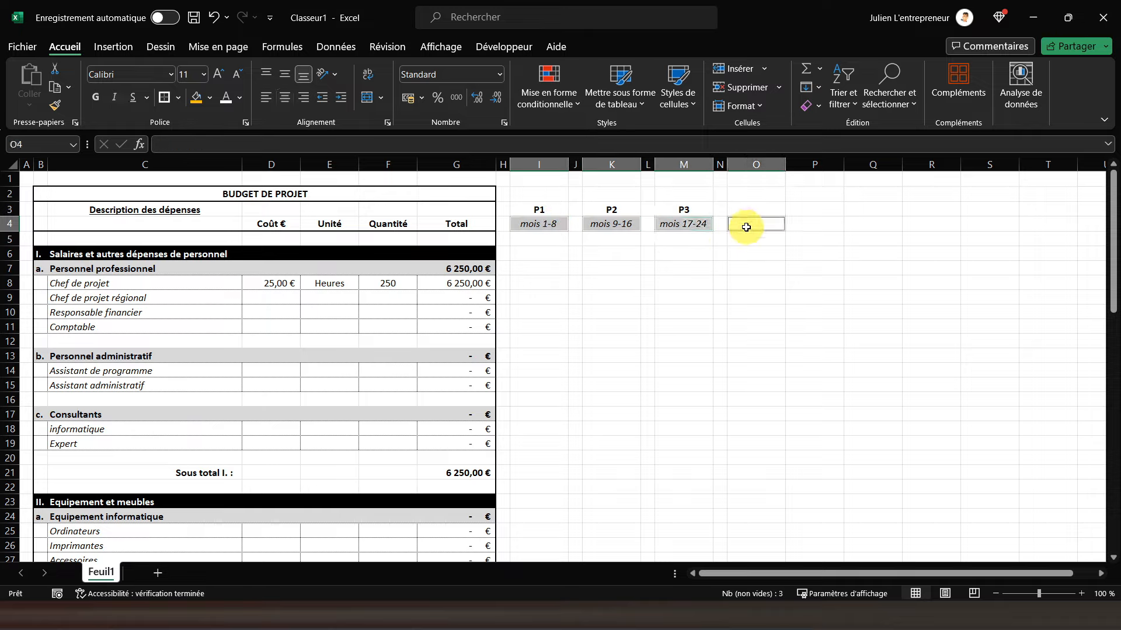
{"action": "left_click", "coordinate": [178, 97]}
{"action": "left_click", "coordinate": [217, 545]}
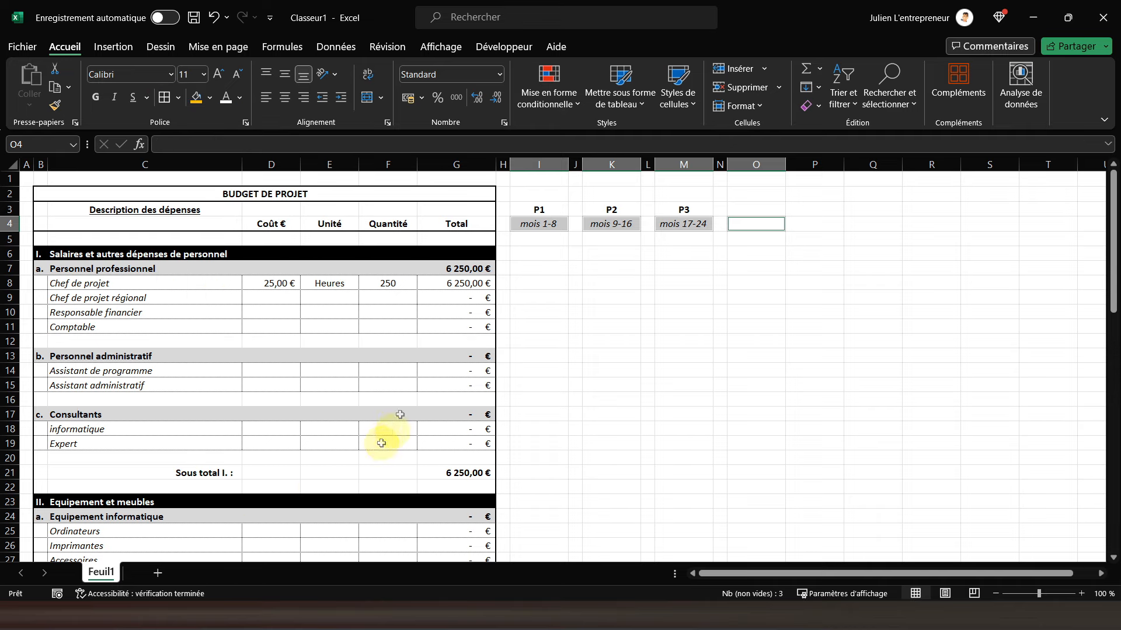
{"action": "left_click", "coordinate": [557, 267]}
{"action": "left_click", "coordinate": [740, 250]}
{"action": "left_click", "coordinate": [832, 508]}
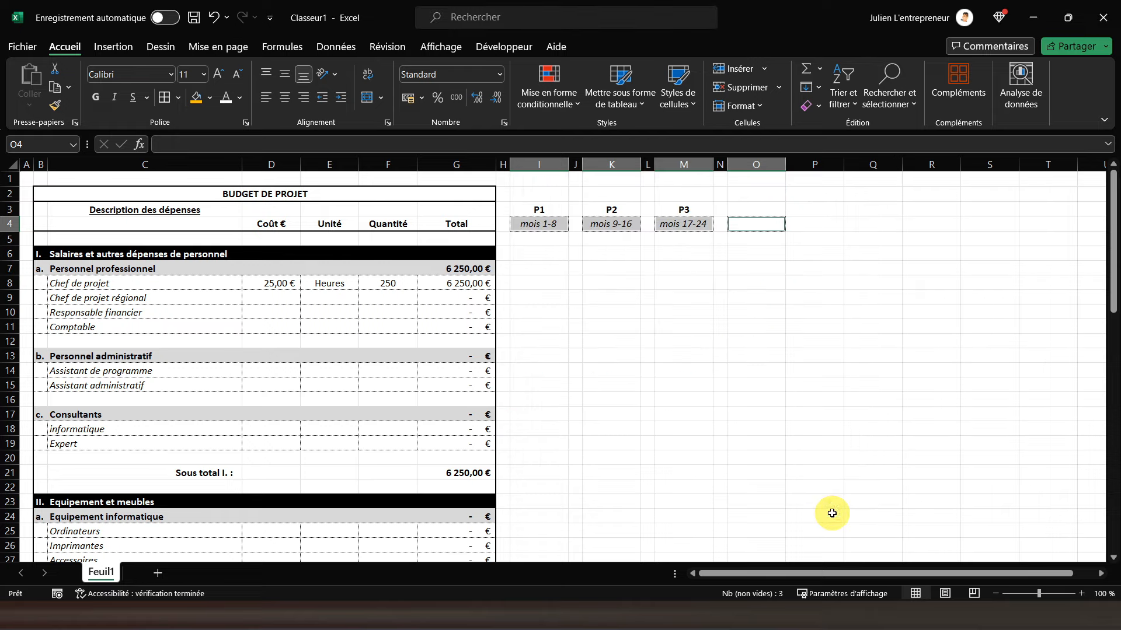
{"action": "left_click", "coordinate": [545, 269]}
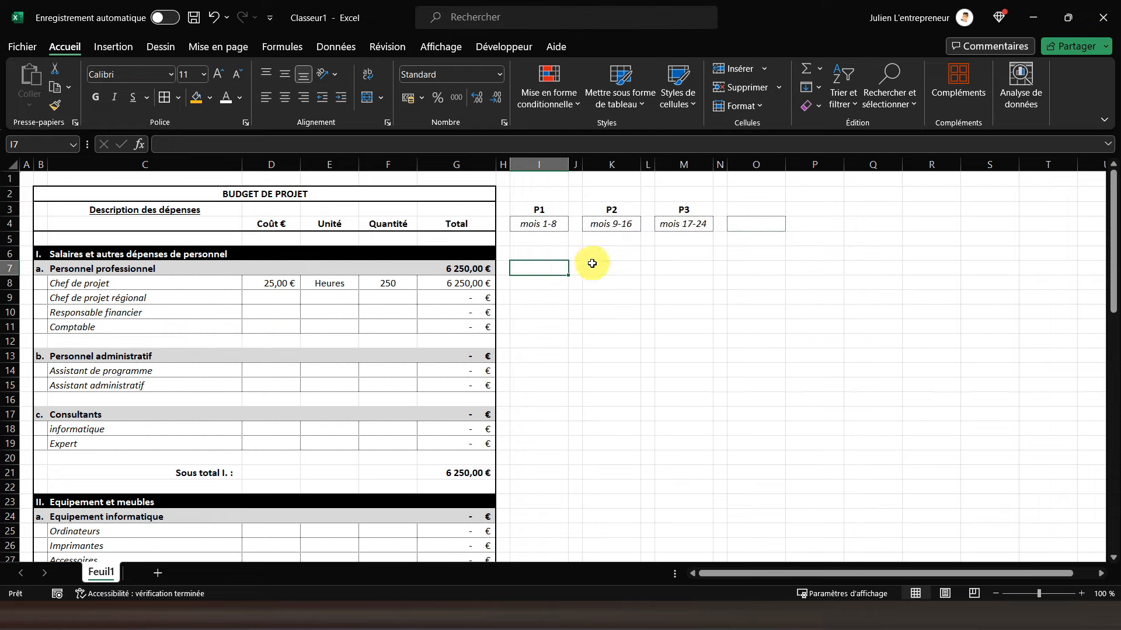
Step: Fill cells I6:O6 with black to extend the section I header band
{"action": "left_click_drag", "start_coordinate": [513, 252], "coordinate": [755, 253]}
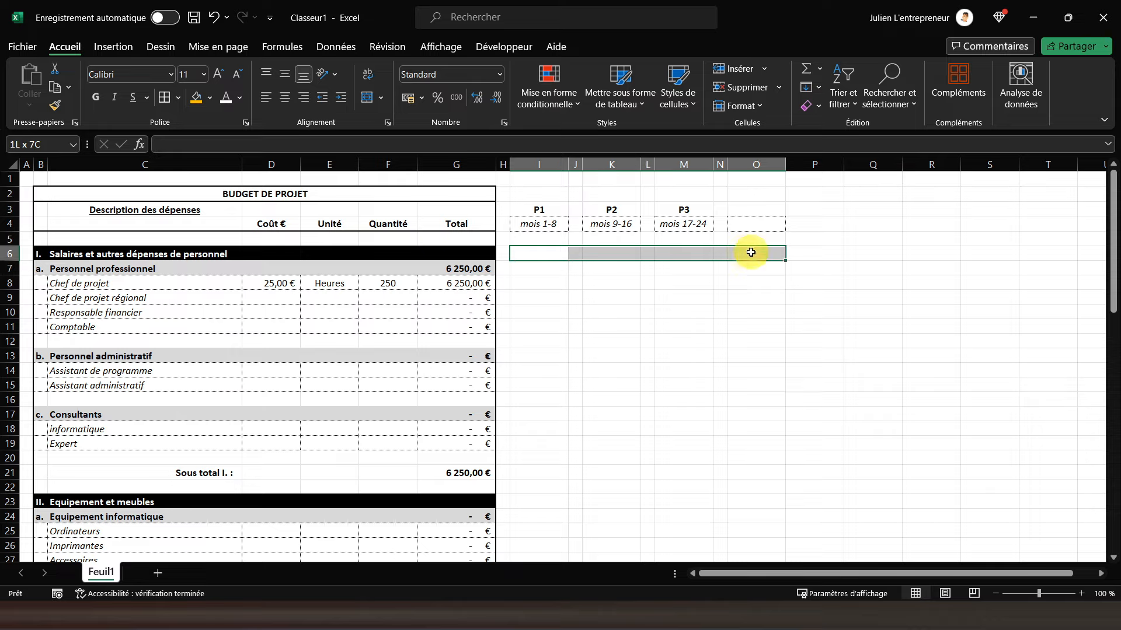
{"action": "left_click", "coordinate": [210, 102]}
{"action": "left_click", "coordinate": [209, 128]}
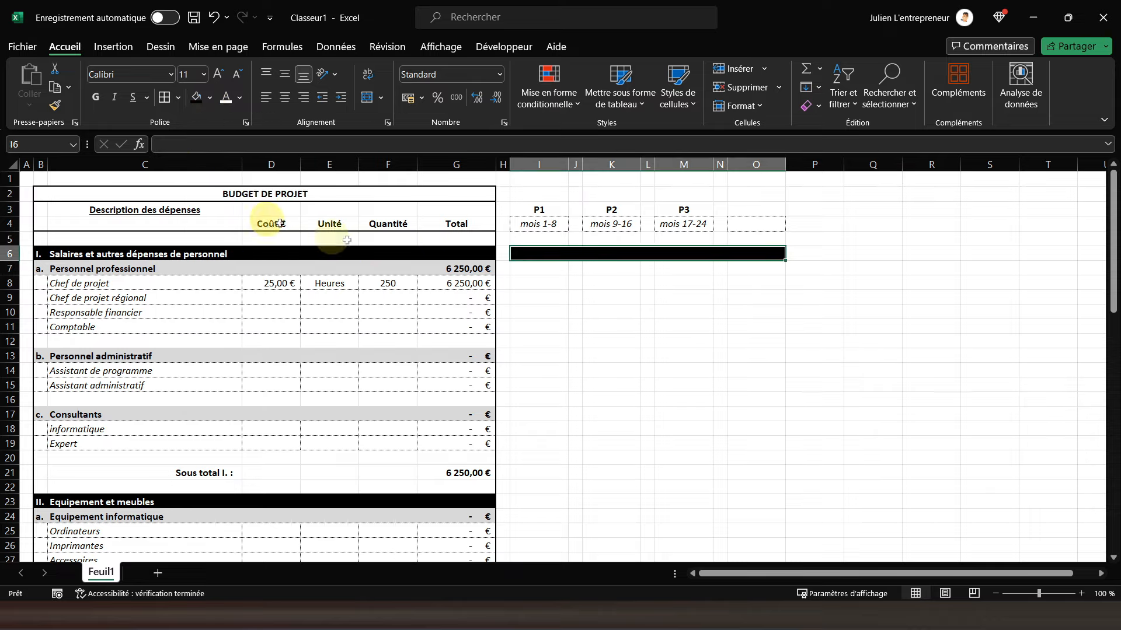
Step: Fill cells I7:O7 with light grey to match the "Personnel professionnel" row
{"action": "left_click_drag", "start_coordinate": [531, 271], "coordinate": [753, 272]}
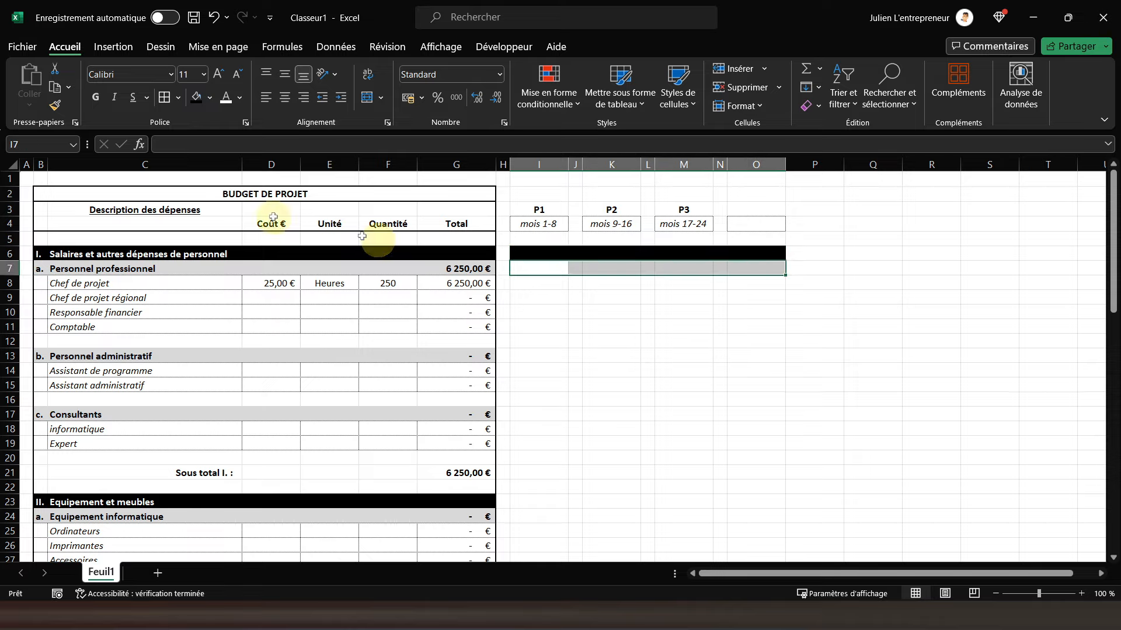
{"action": "left_click", "coordinate": [211, 98]}
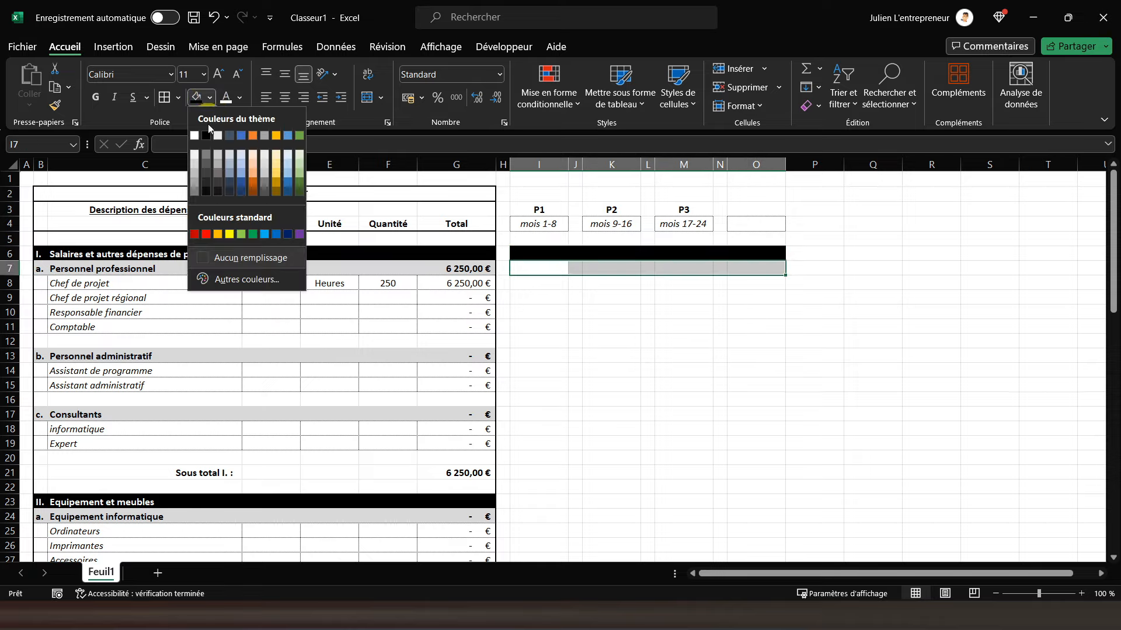
{"action": "left_click", "coordinate": [218, 161]}
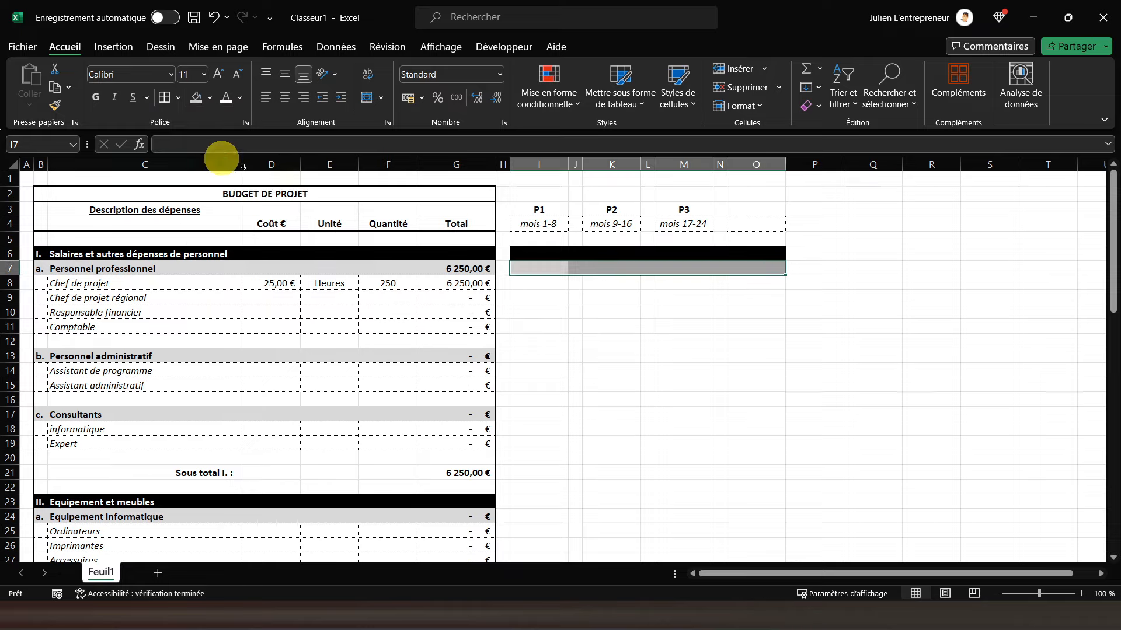
Step: Copy the formatting of D8:D11 onto I8:I11, K8:K11, M8:M11 and O8:O11
{"action": "left_click", "coordinate": [537, 283]}
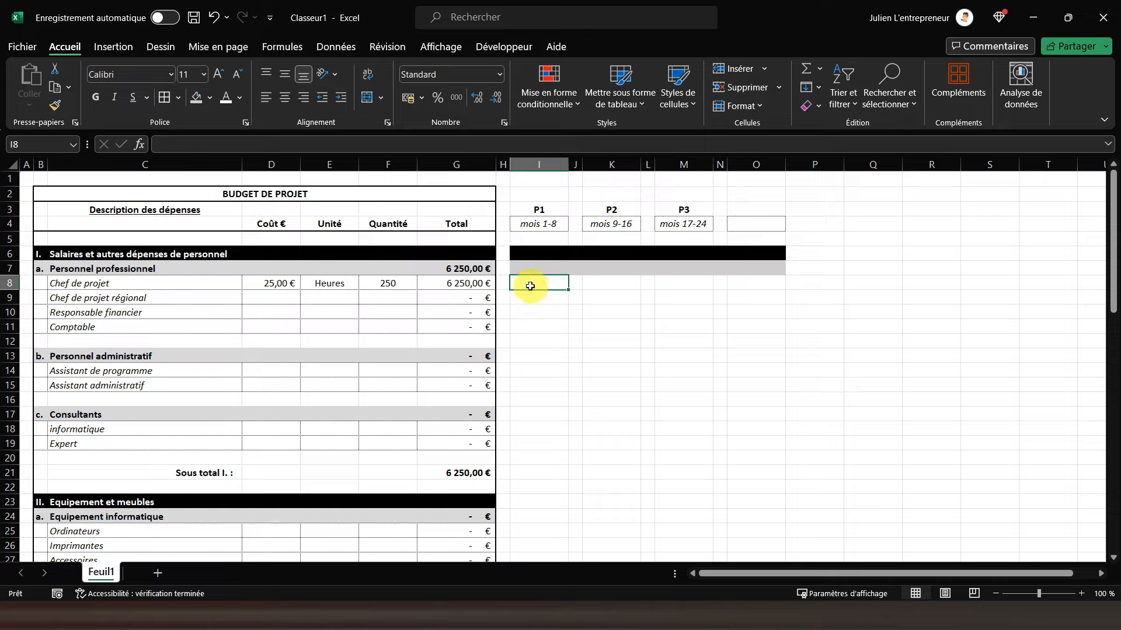
{"action": "left_click_drag", "start_coordinate": [272, 283], "coordinate": [270, 325]}
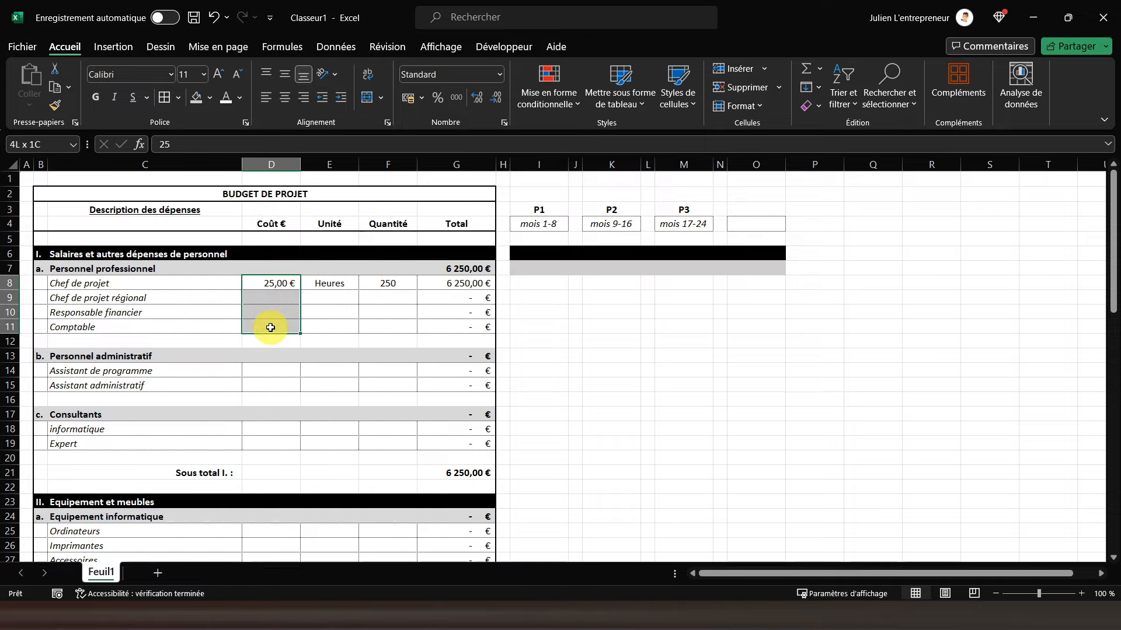
{"action": "left_click", "coordinate": [55, 105]}
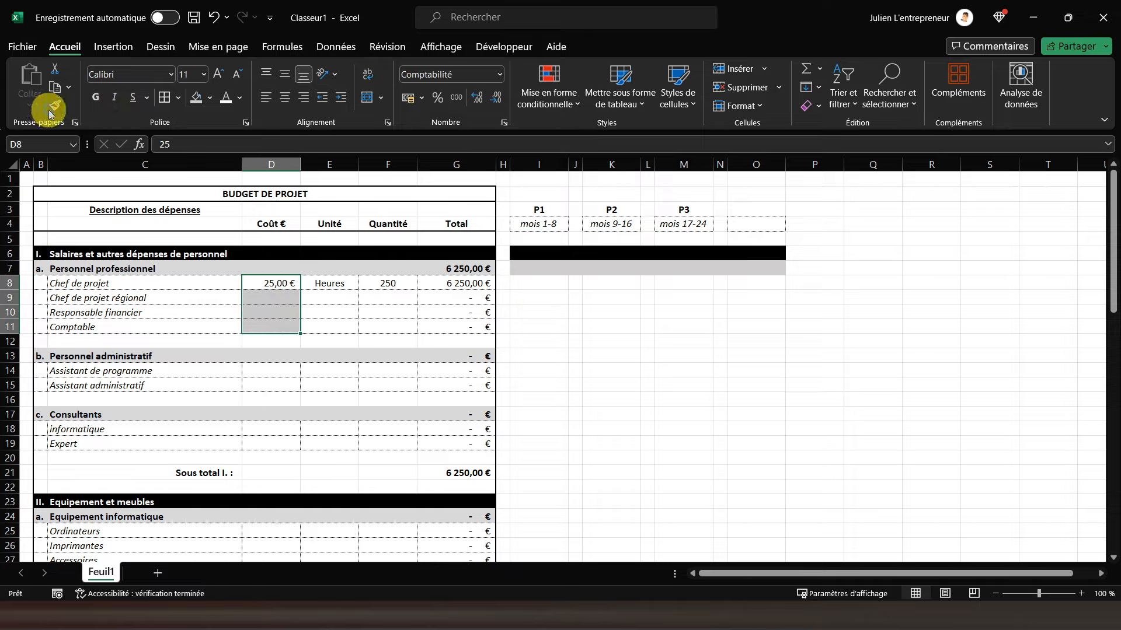
{"action": "left_click", "coordinate": [524, 283]}
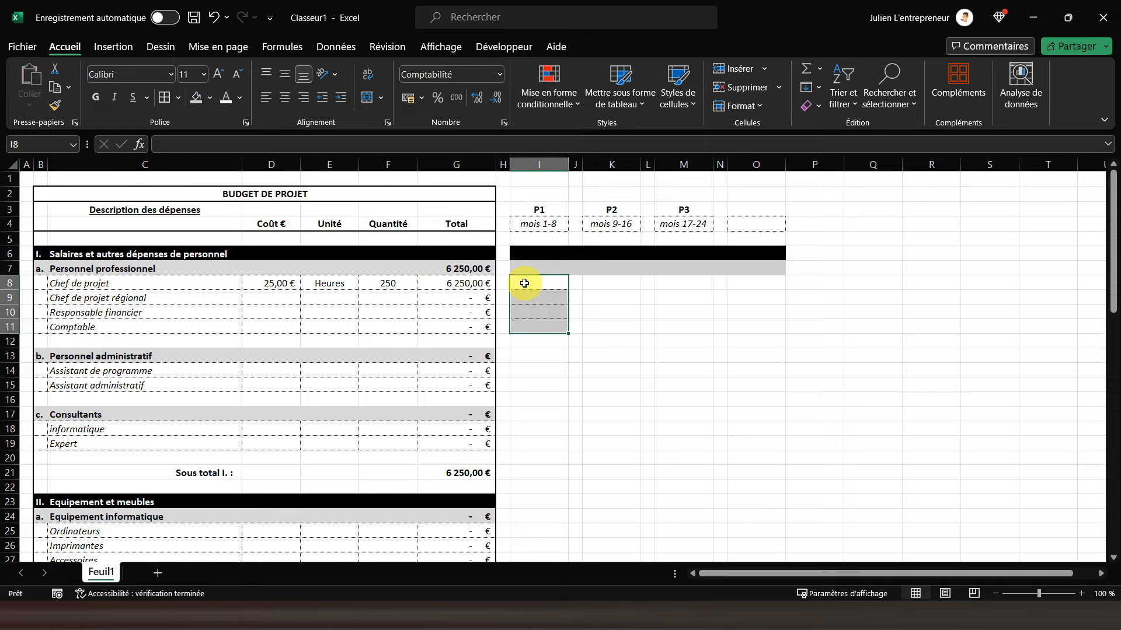
{"action": "left_click", "coordinate": [55, 105]}
{"action": "left_click", "coordinate": [611, 283]}
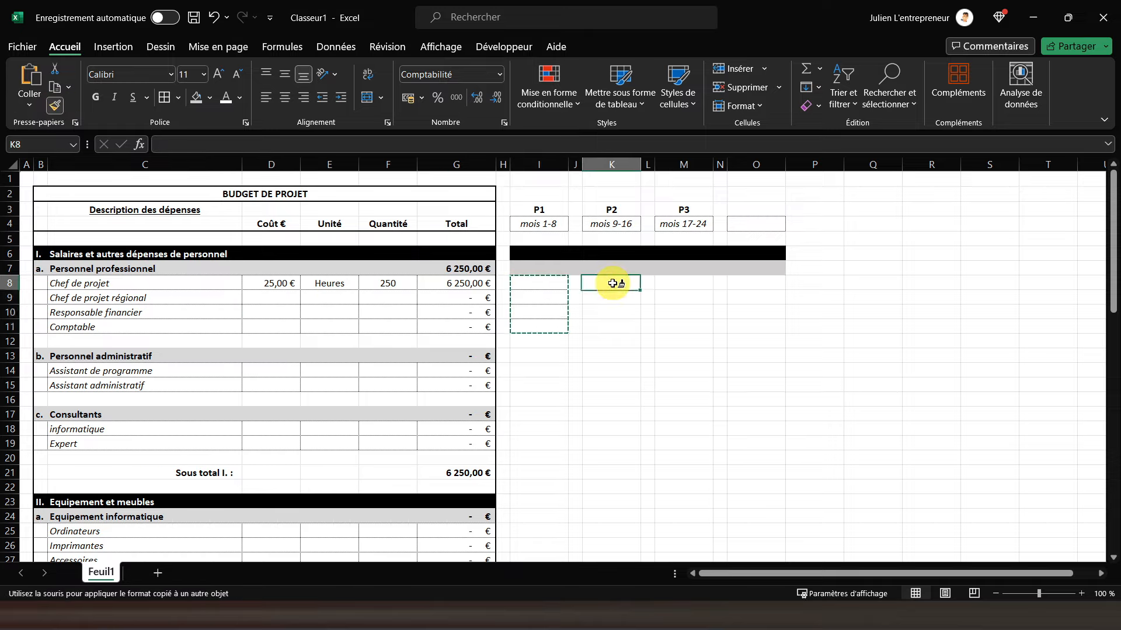
{"action": "left_click", "coordinate": [686, 284]}
{"action": "left_click", "coordinate": [739, 285]}
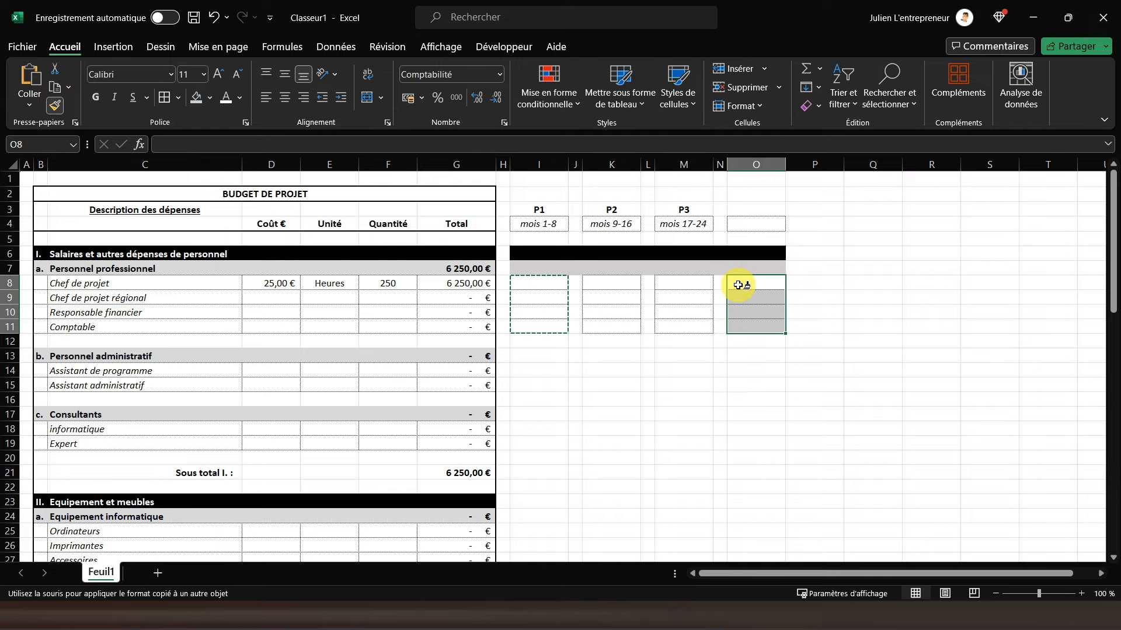
{"action": "left_click", "coordinate": [59, 106]}
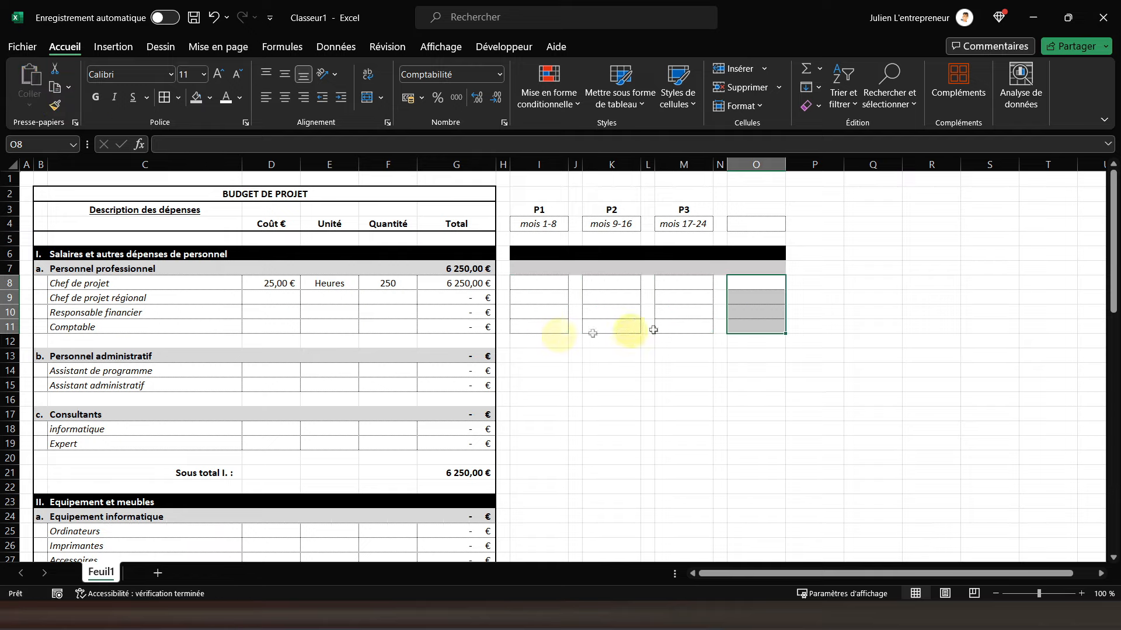
Step: Enter the formula =I8+K8+M8 in O8 to add up the three periods for "Chef de projet"
{"action": "left_click", "coordinate": [753, 284]}
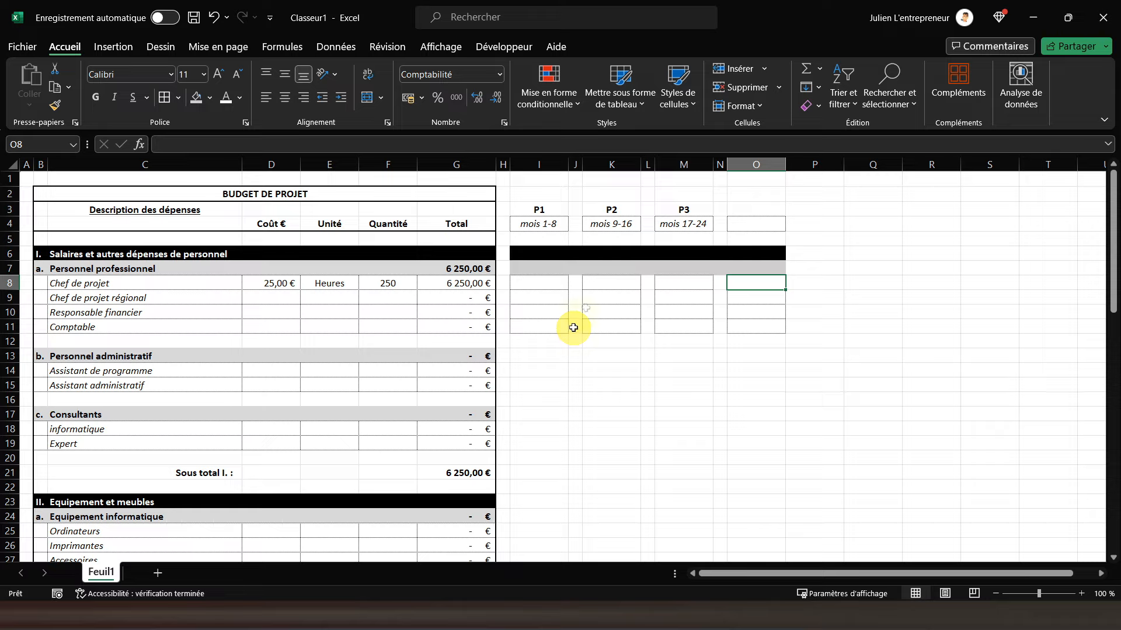
{"action": "type", "text": "="}
{"action": "left_click", "coordinate": [544, 283]}
{"action": "type", "text": "+"}
{"action": "left_click", "coordinate": [613, 283]}
{"action": "type", "text": "+"}
{"action": "left_click", "coordinate": [689, 285]}
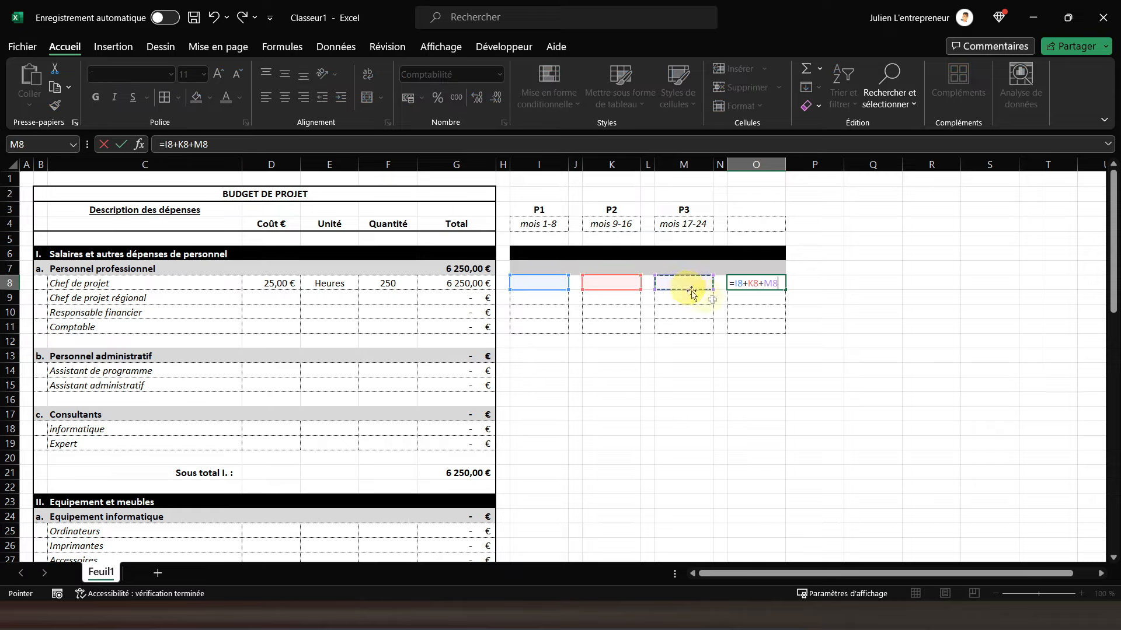
{"action": "key", "text": "Return"}
Step: Enter the heading "TOTAL" in O4, centred and bold
{"action": "left_click", "coordinate": [738, 222]}
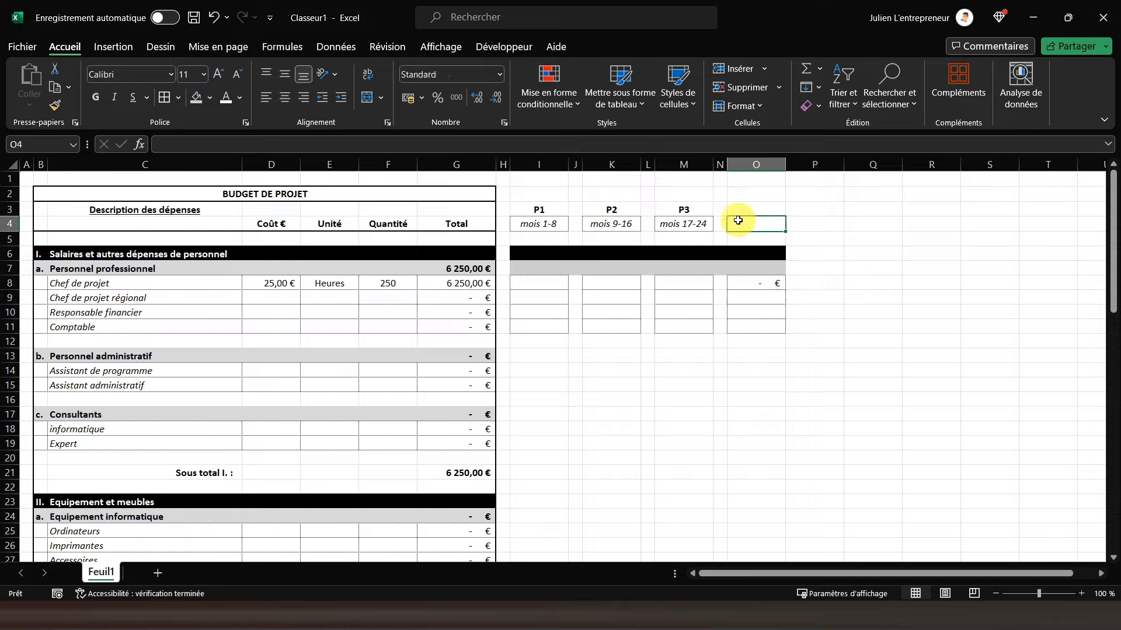
{"action": "type", "text": "TOTAL"}
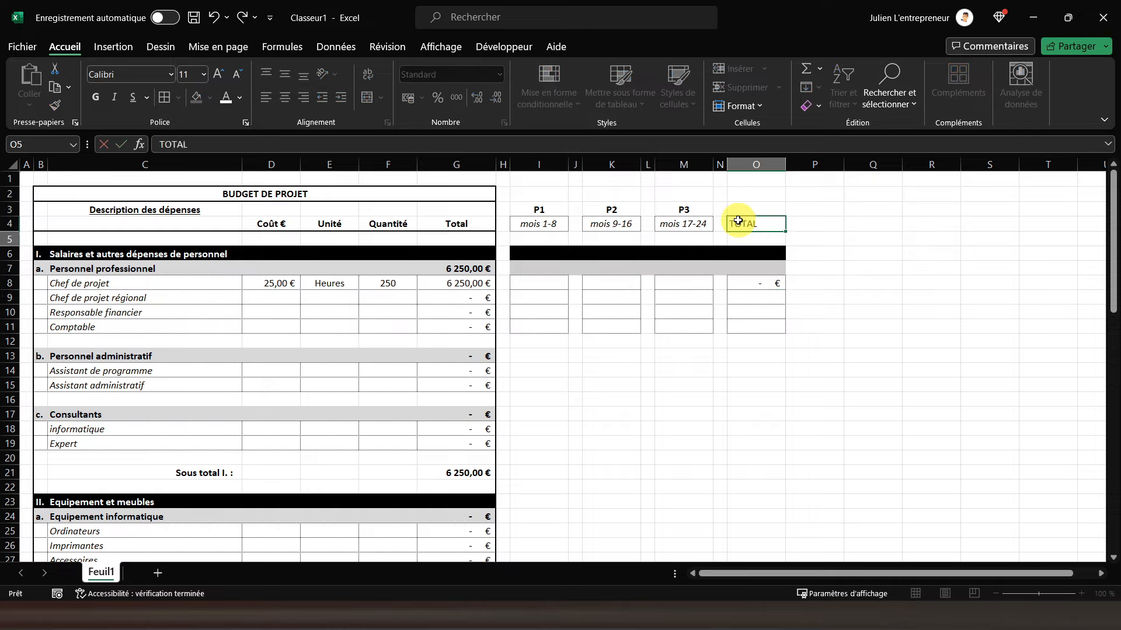
{"action": "key", "text": "ctrl+Return"}
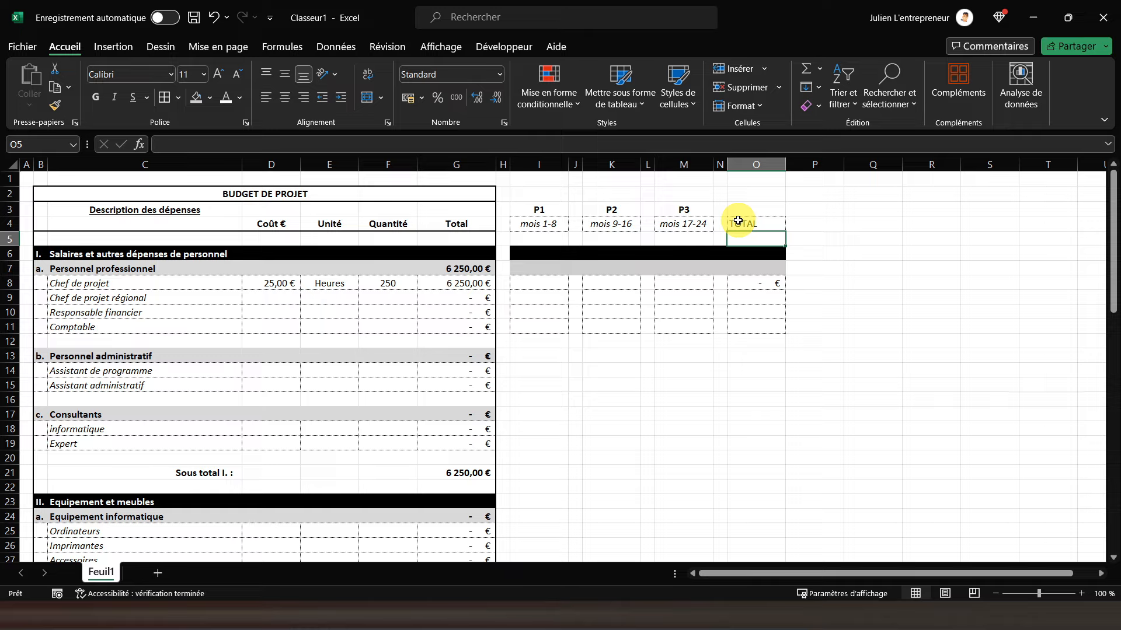
{"action": "left_click", "coordinate": [285, 97]}
{"action": "left_click", "coordinate": [96, 100]}
{"action": "left_click", "coordinate": [623, 285]}
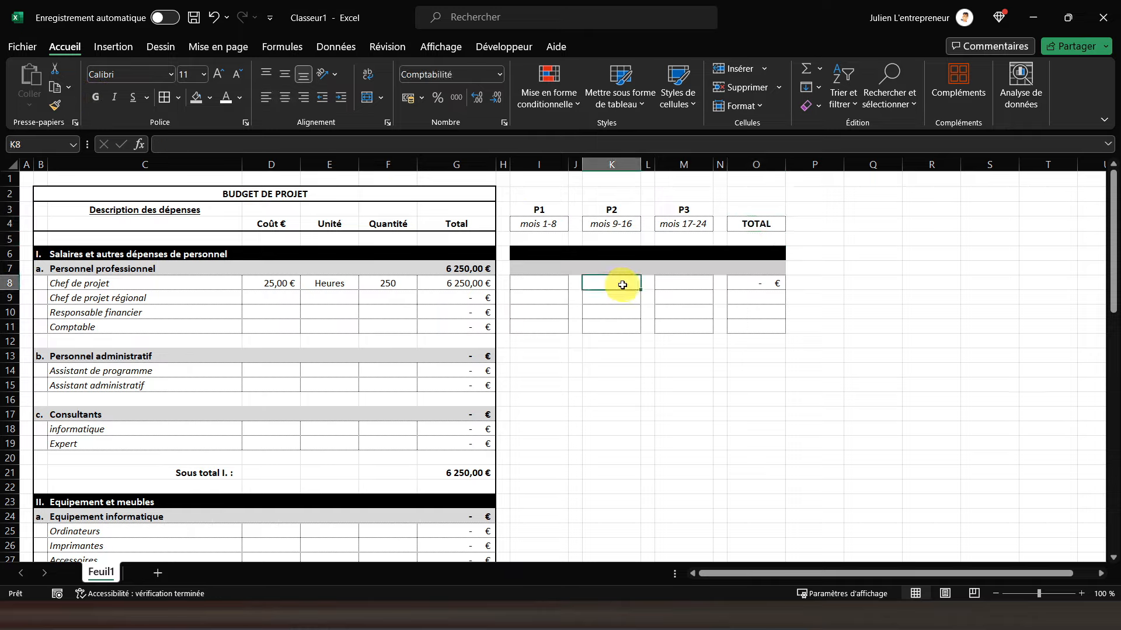
Step: Sum O8:O11 in cell O7 with =SOMME(O8:O11)
{"action": "left_click", "coordinate": [742, 267]}
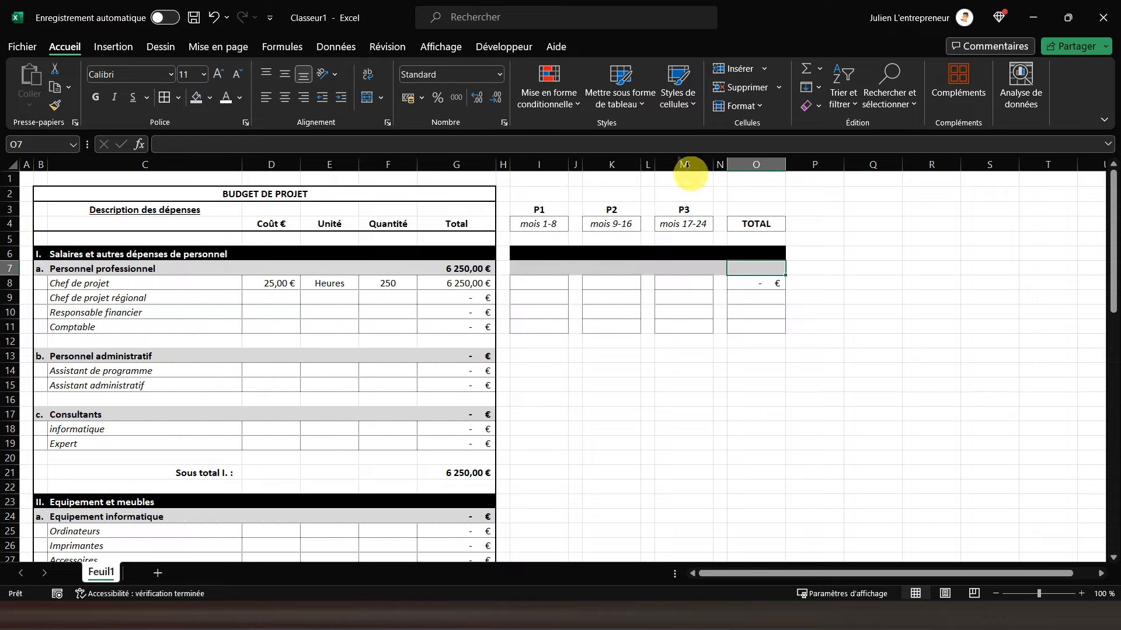
{"action": "left_click", "coordinate": [806, 70]}
{"action": "left_click_drag", "start_coordinate": [750, 327], "coordinate": [747, 292]}
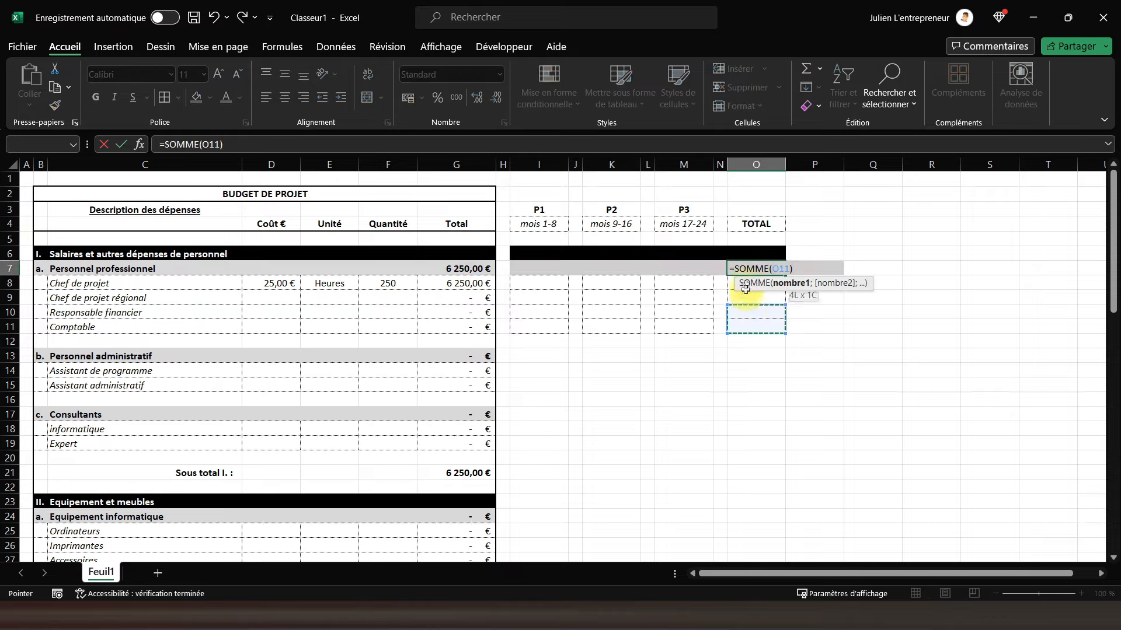
{"action": "key", "text": "Return"}
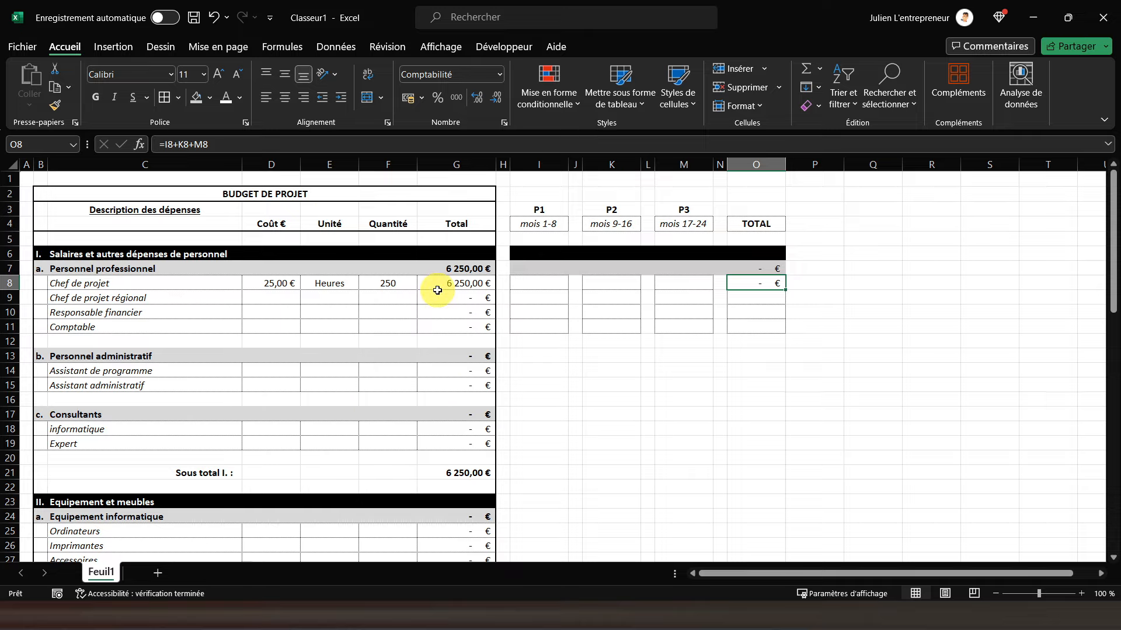
{"action": "left_click", "coordinate": [536, 210]}
{"action": "left_click", "coordinate": [608, 211]}
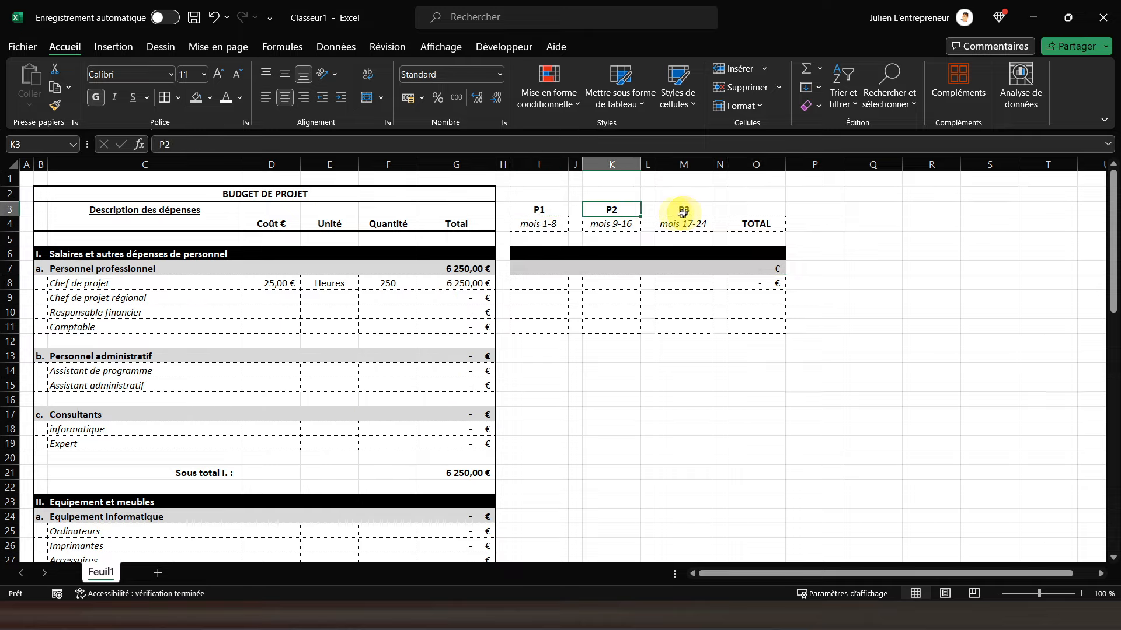
{"action": "left_click", "coordinate": [683, 213]}
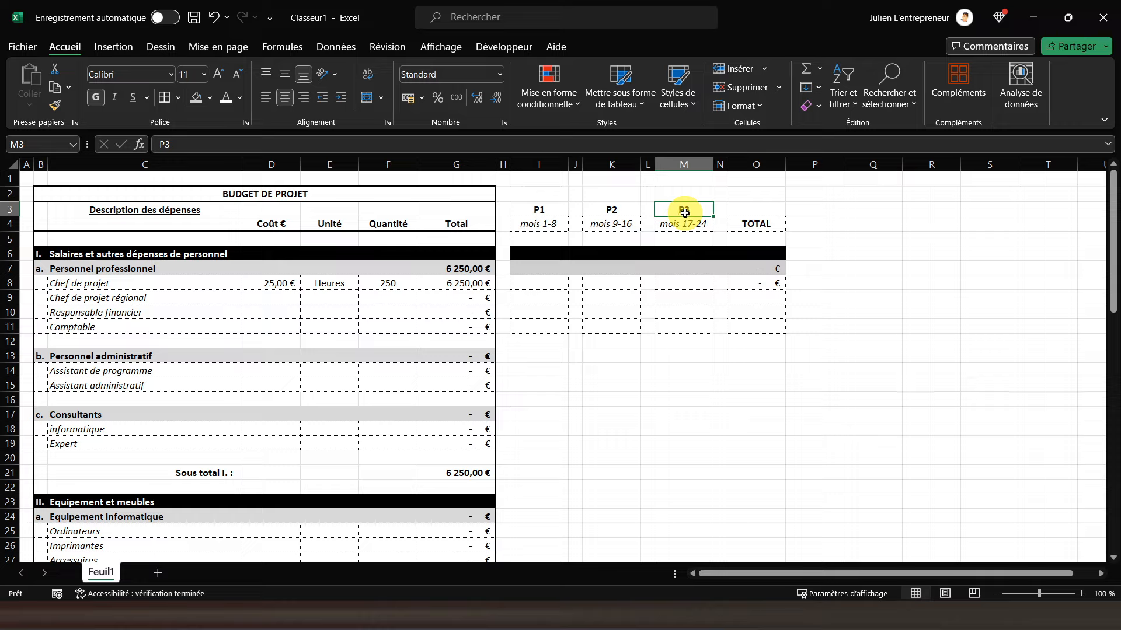
{"action": "left_click", "coordinate": [538, 270]}
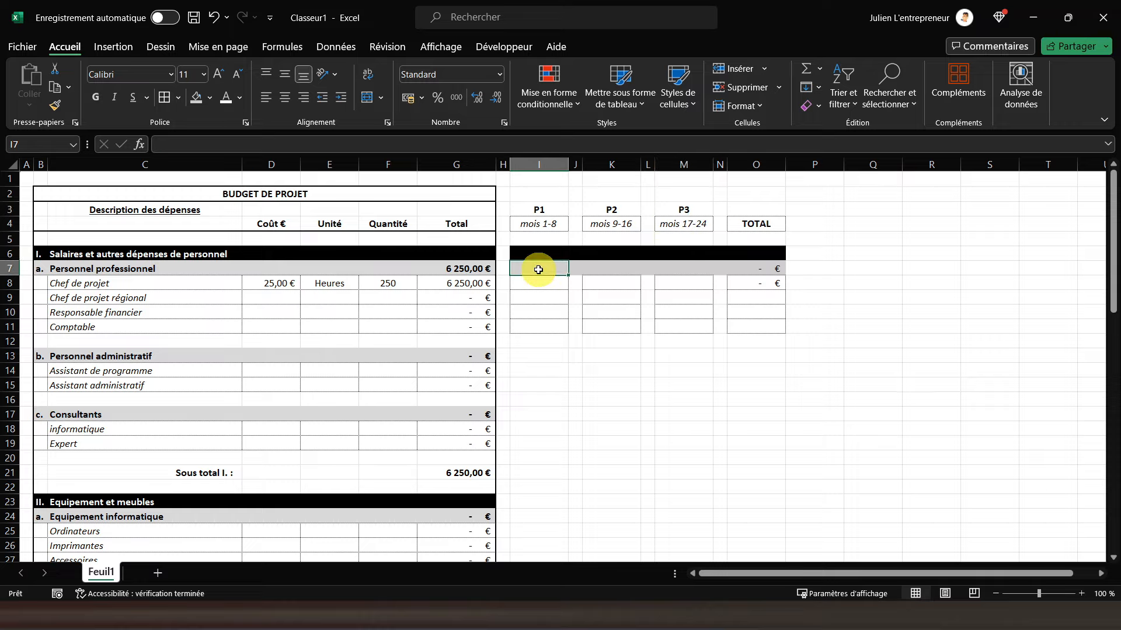
Step: Copy the sum formula from O7 and paste only the formula into M7, K7 and I7
{"action": "left_click", "coordinate": [747, 269]}
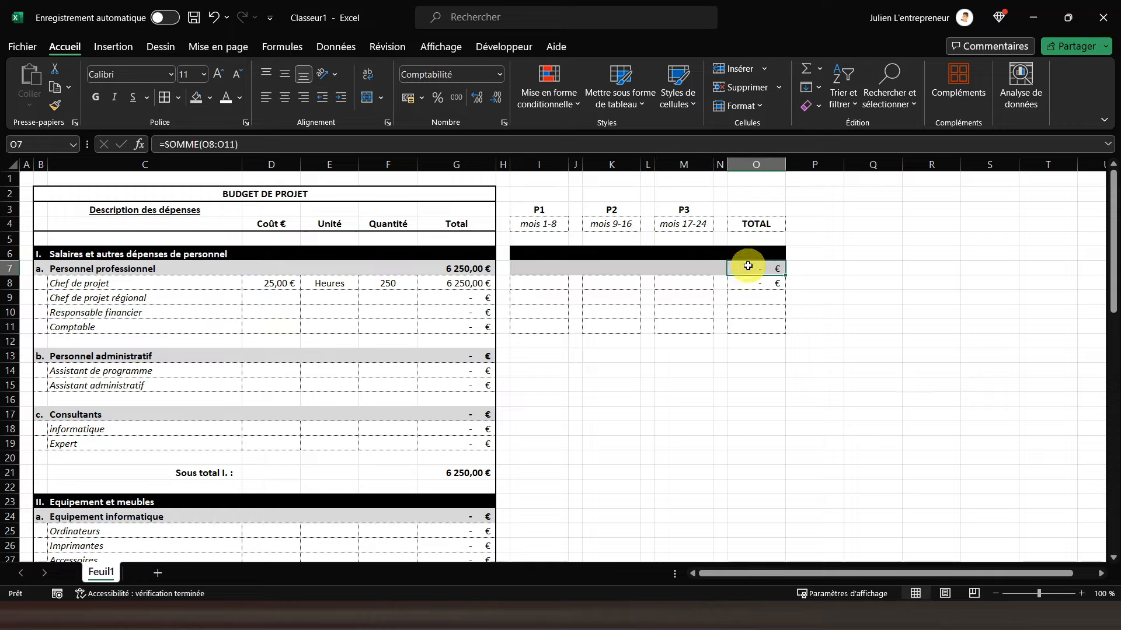
{"action": "right_click", "coordinate": [747, 269]}
{"action": "left_click", "coordinate": [793, 175]}
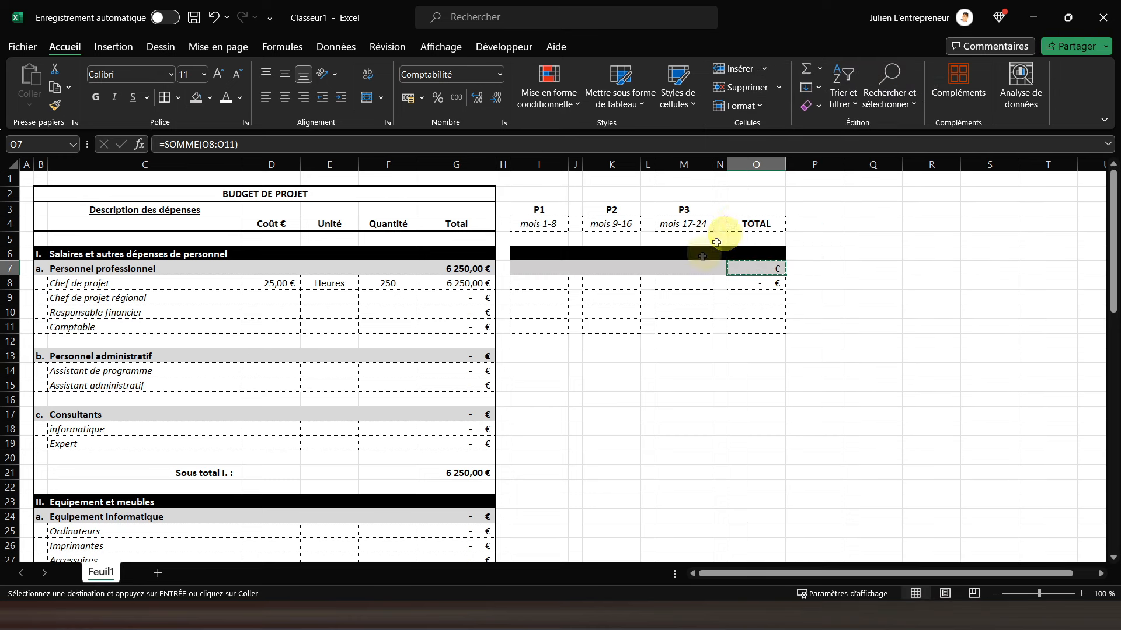
{"action": "left_click", "coordinate": [671, 268]}
{"action": "right_click", "coordinate": [671, 268]}
{"action": "left_click", "coordinate": [753, 213]}
{"action": "left_click", "coordinate": [601, 271]}
{"action": "right_click", "coordinate": [601, 272]}
{"action": "left_click", "coordinate": [678, 214]}
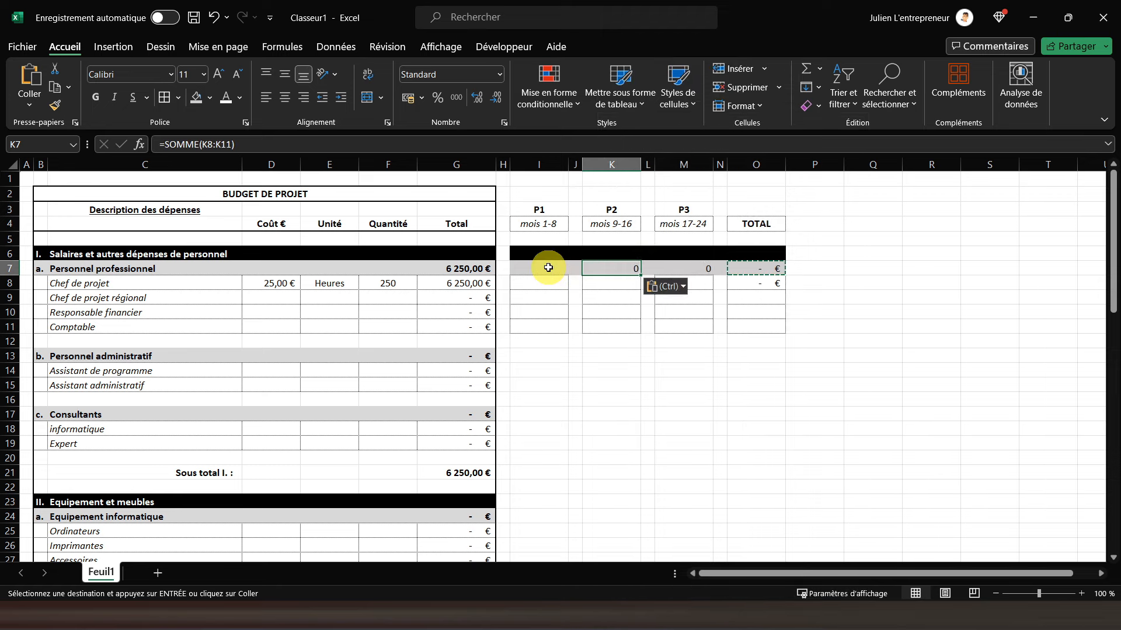
{"action": "left_click", "coordinate": [537, 268]}
{"action": "right_click", "coordinate": [538, 268]}
{"action": "left_click", "coordinate": [624, 222]}
Step: Apply the euro accounting format to I7:O11 and make the subtotals in I7:O7 bold
{"action": "left_click_drag", "start_coordinate": [533, 270], "coordinate": [744, 321]}
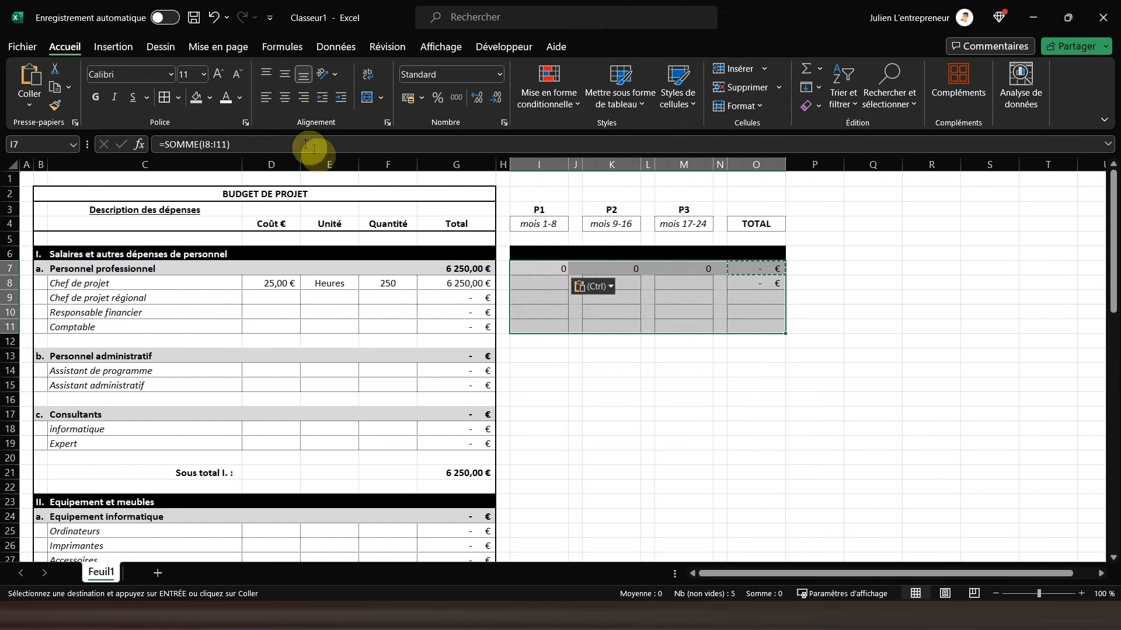
{"action": "left_click", "coordinate": [408, 101]}
{"action": "left_click_drag", "start_coordinate": [548, 268], "coordinate": [752, 268]}
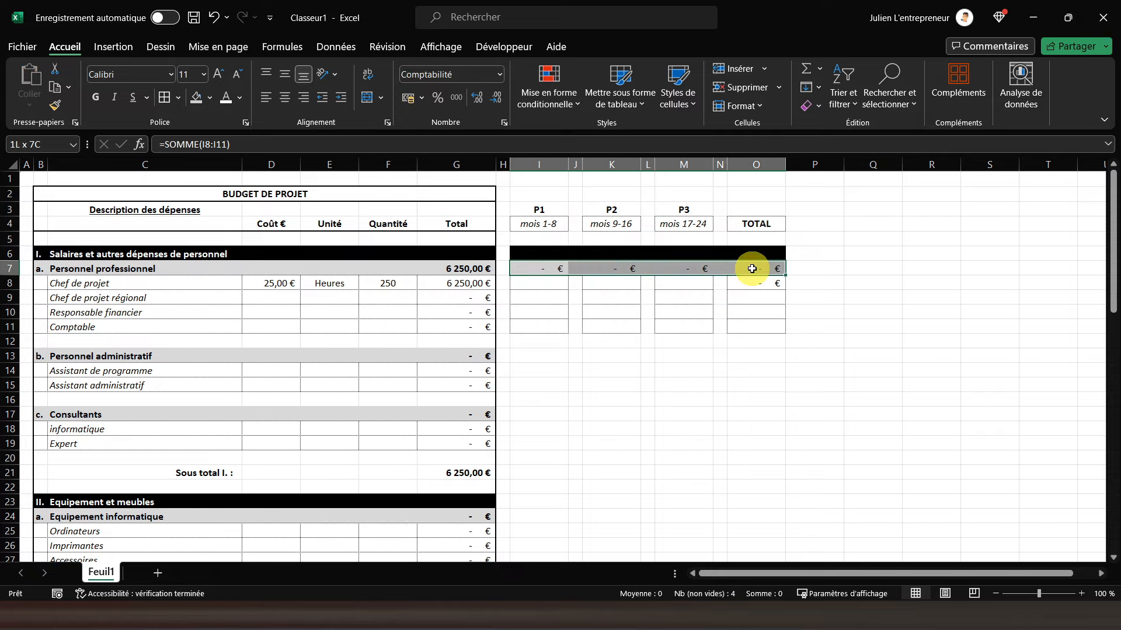
{"action": "left_click", "coordinate": [96, 98]}
{"action": "left_click", "coordinate": [528, 312]}
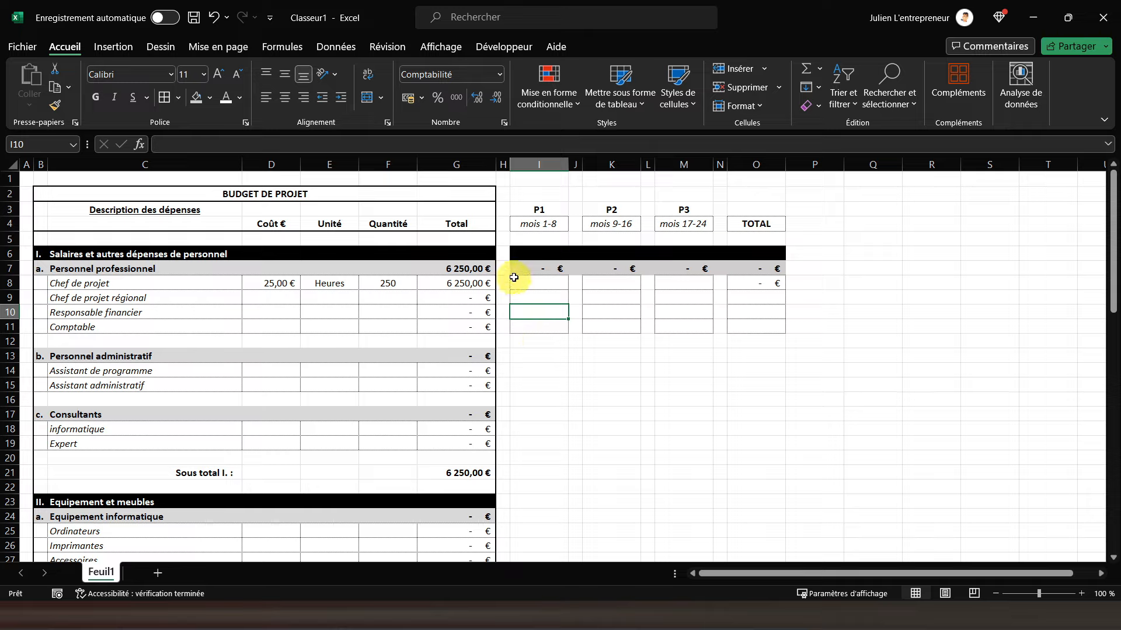
Step: Fill the row total formula in O8 down to O11
{"action": "left_click_drag", "start_coordinate": [519, 274], "coordinate": [755, 291]}
{"action": "left_click", "coordinate": [747, 285]}
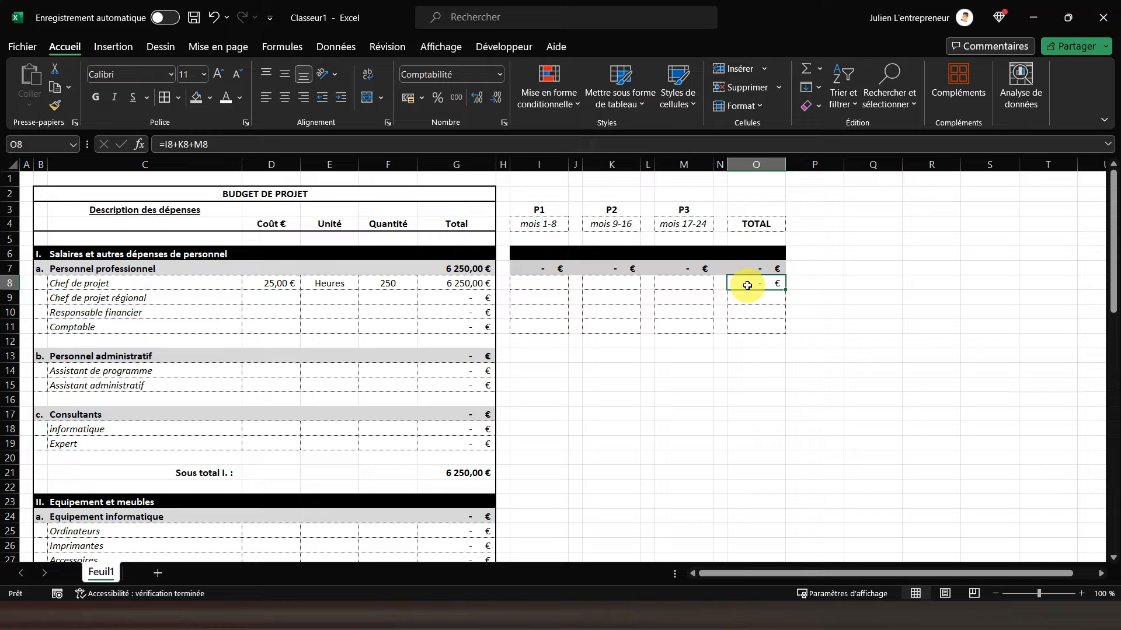
{"action": "left_click_drag", "start_coordinate": [785, 291], "coordinate": [775, 333]}
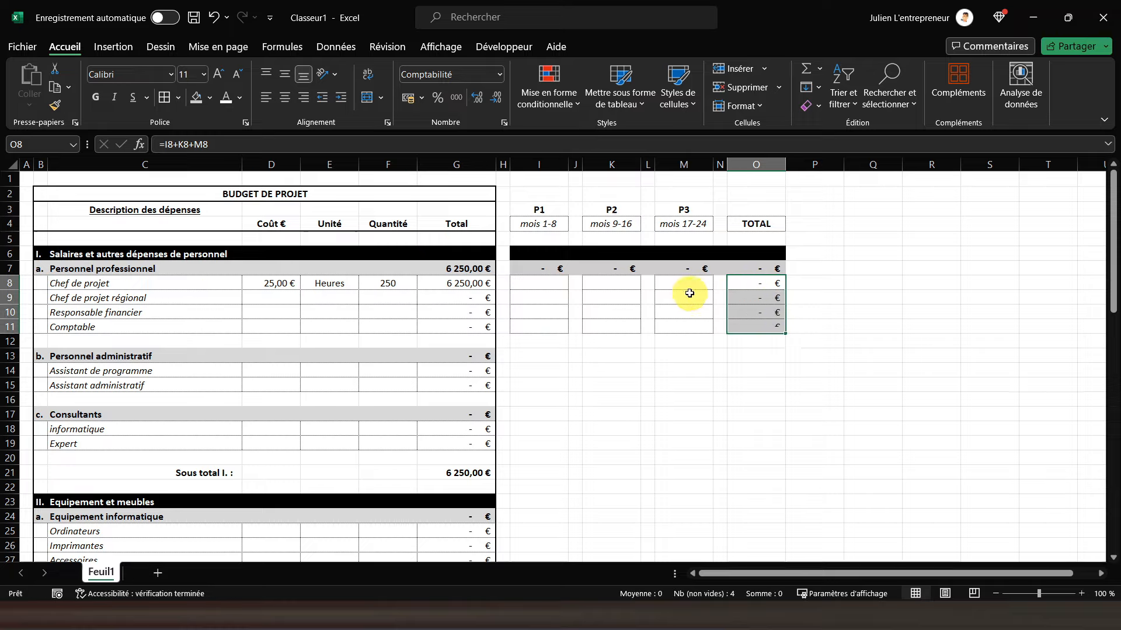
Step: Copy the block I7:O9 to I13 and I17 for the "Personnel administratif" and "Consultants" sections
{"action": "left_click", "coordinate": [518, 266]}
{"action": "left_click_drag", "start_coordinate": [517, 266], "coordinate": [752, 288]}
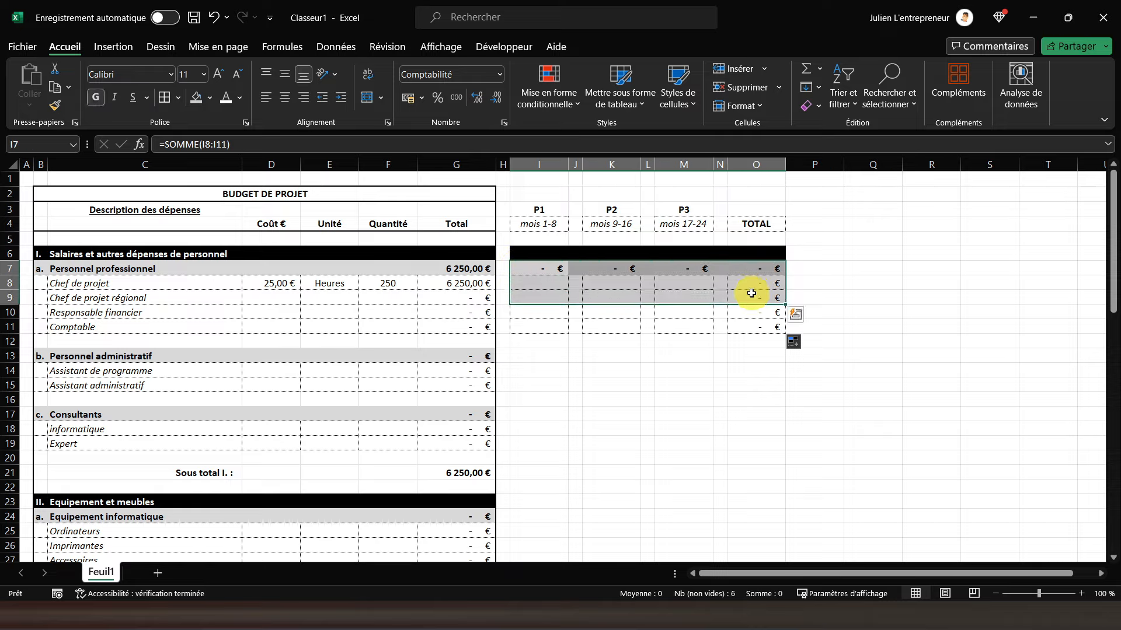
{"action": "key", "text": "ctrl+c"}
{"action": "left_click", "coordinate": [542, 355]}
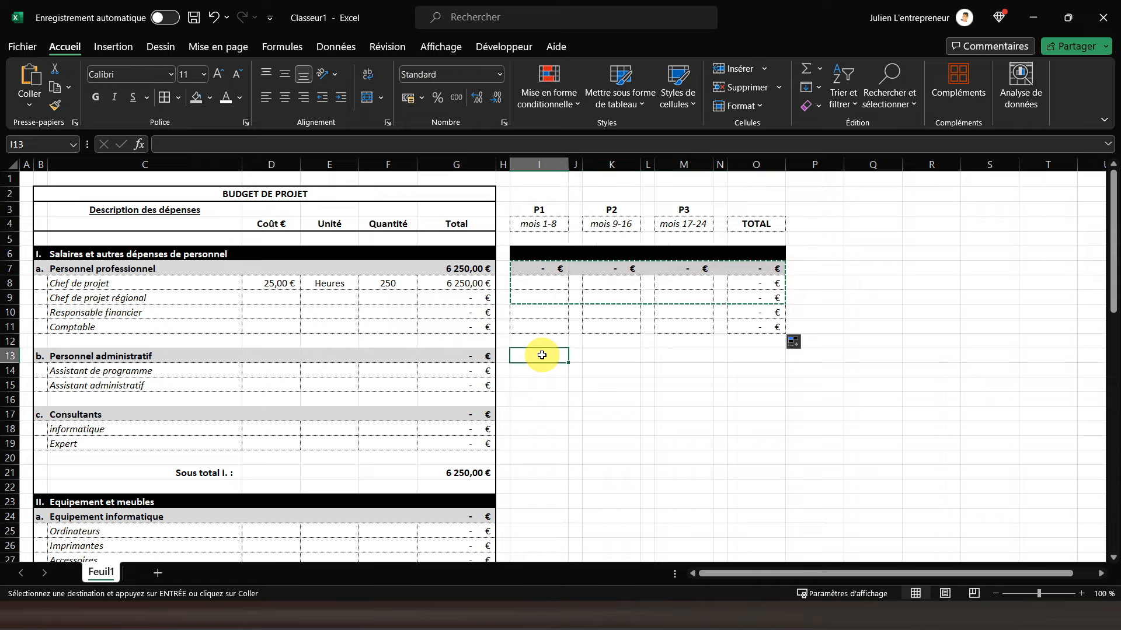
{"action": "key", "text": "ctrl+v"}
{"action": "left_click", "coordinate": [537, 416]}
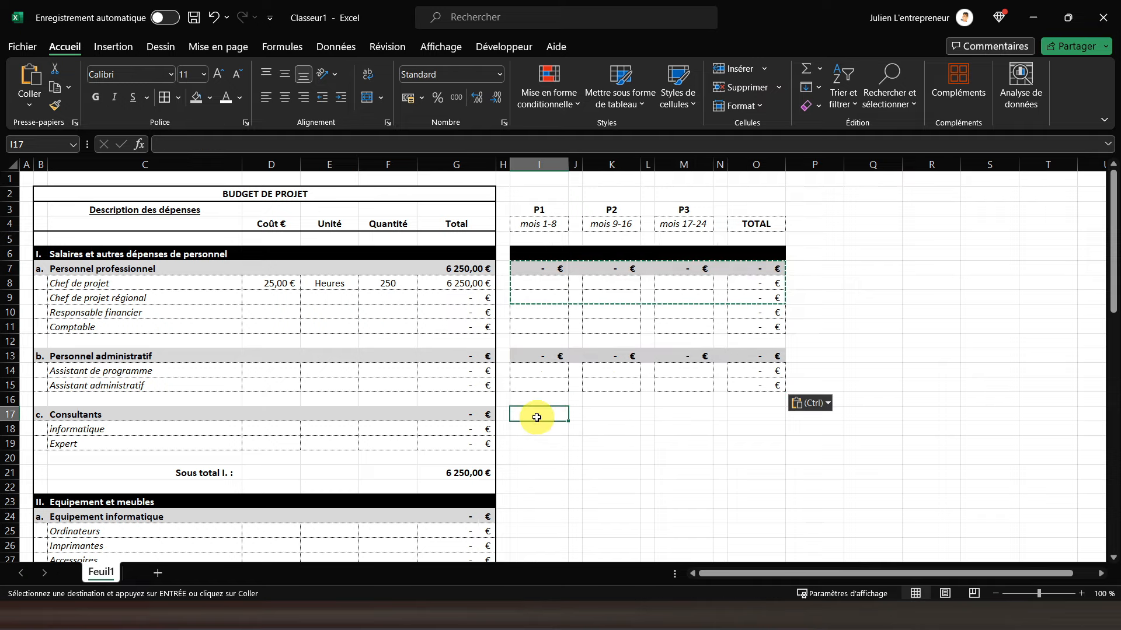
{"action": "key", "text": "ctrl+v"}
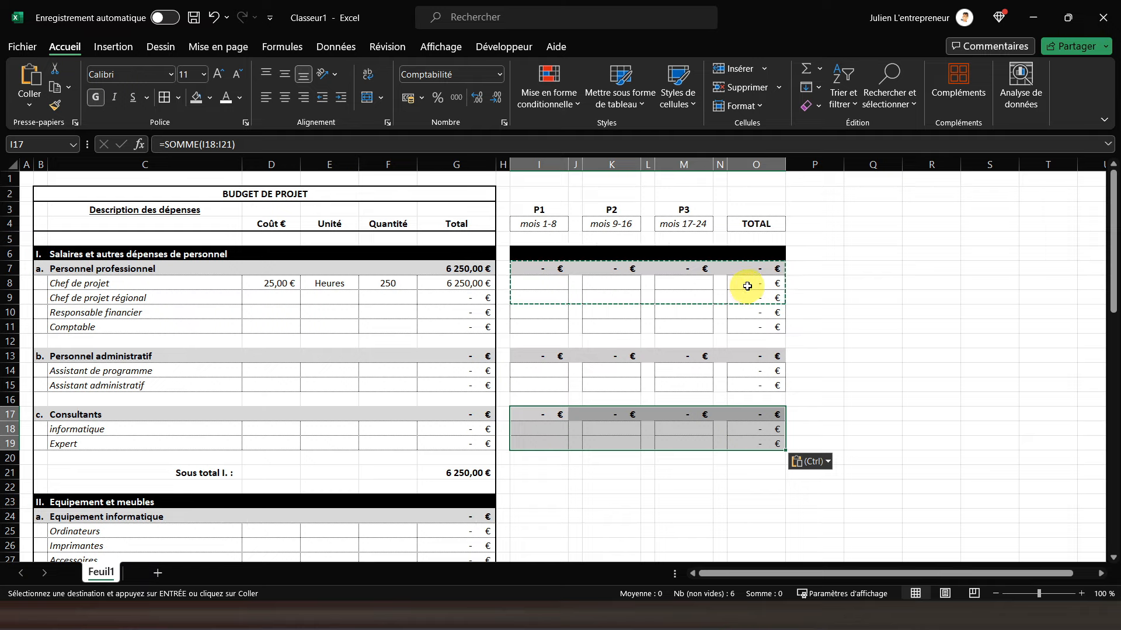
Step: Fill the row total cells O8:O11, O14:O15 and O18:O19 with light gold
{"action": "left_click_drag", "start_coordinate": [742, 287], "coordinate": [745, 326]}
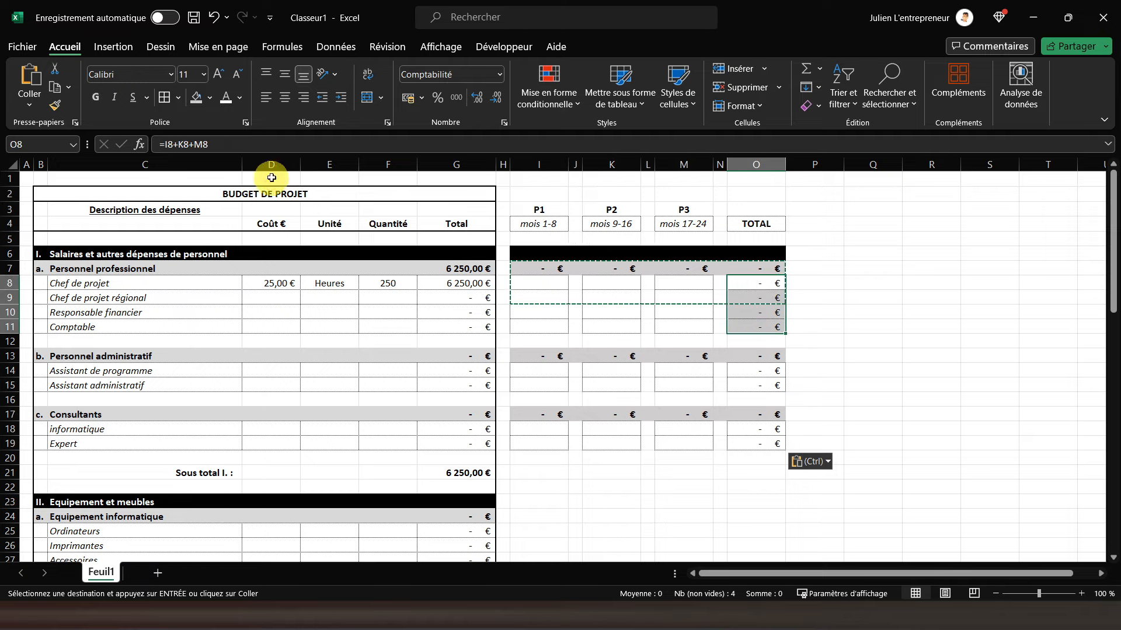
{"action": "left_click", "coordinate": [210, 98]}
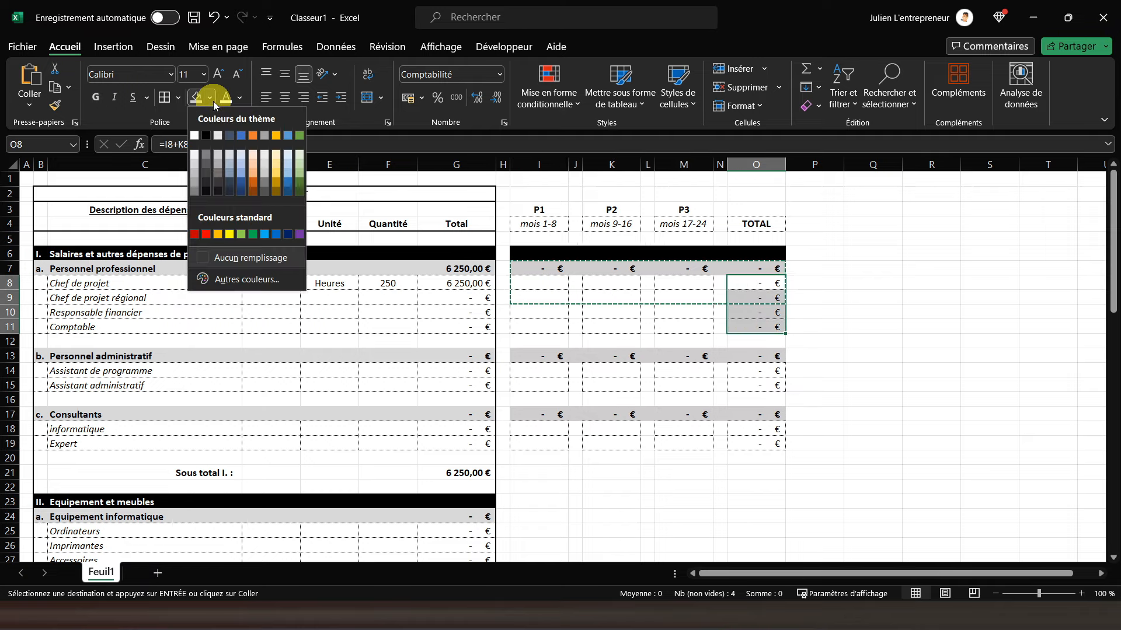
{"action": "left_click", "coordinate": [268, 155]}
{"action": "left_click_drag", "start_coordinate": [745, 366], "coordinate": [744, 381]}
{"action": "left_click", "coordinate": [741, 427], "text": "ctrl"}
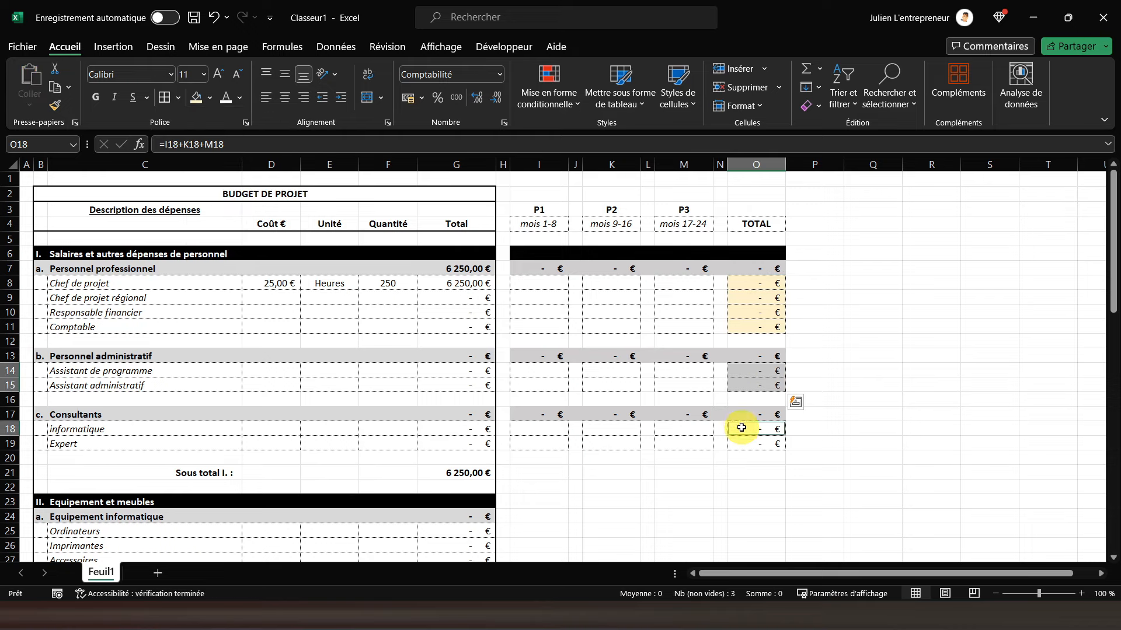
{"action": "left_click_drag", "start_coordinate": [744, 437], "coordinate": [744, 443]}
{"action": "left_click", "coordinate": [196, 98]}
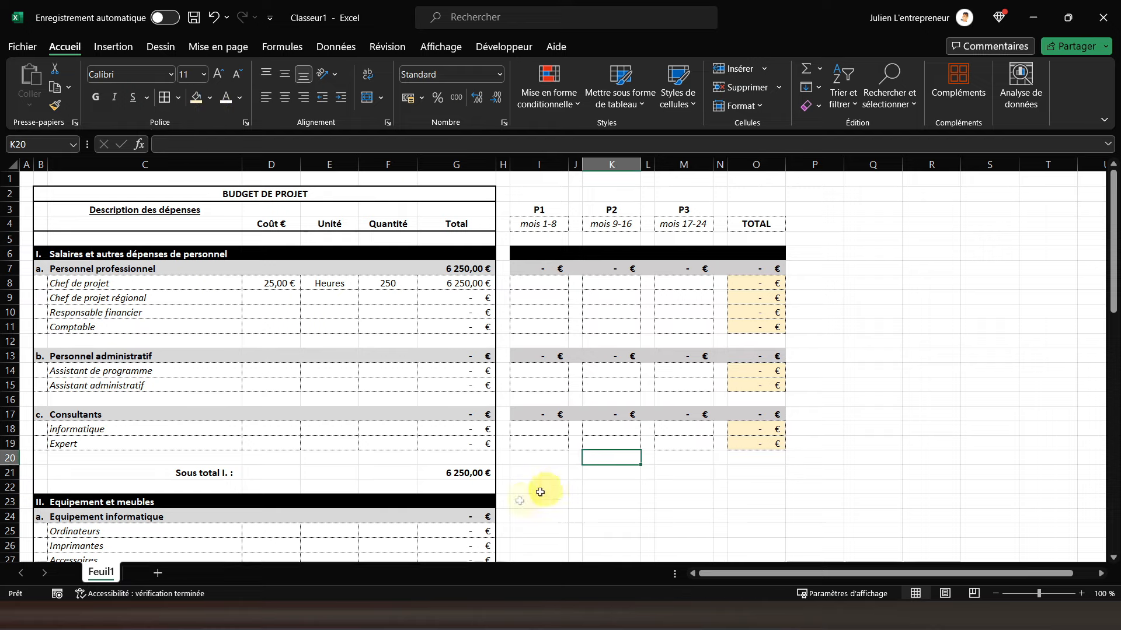
Step: Try to copy the "Sous total I." formula from G21 into the TOTAL column at O21
{"action": "left_click", "coordinate": [451, 471]}
{"action": "right_click", "coordinate": [452, 472]}
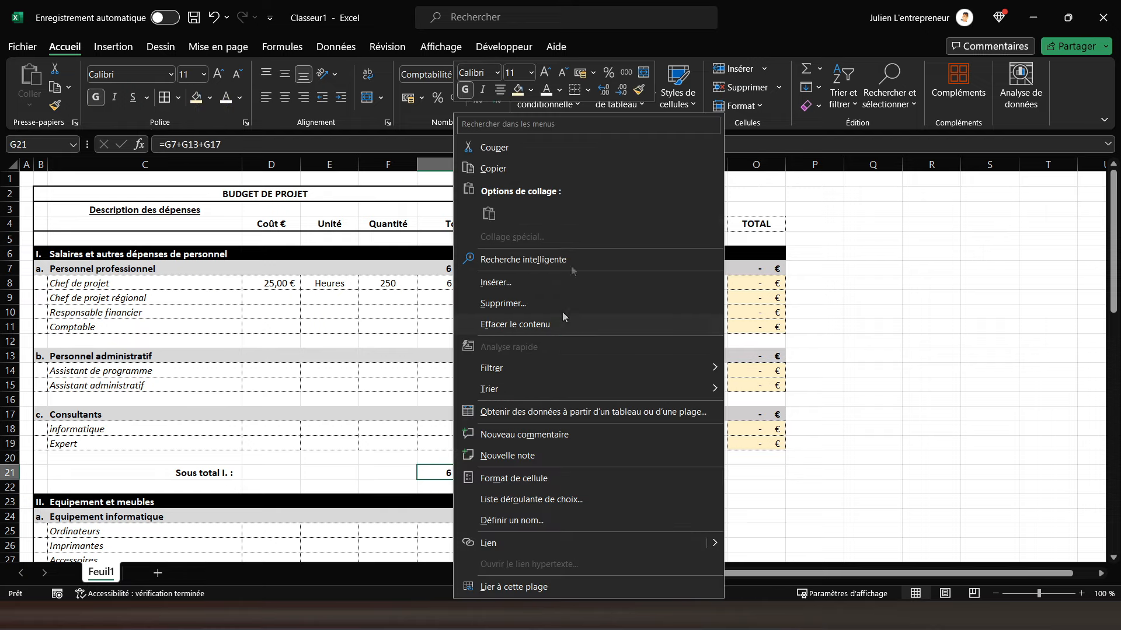
{"action": "left_click", "coordinate": [530, 174]}
{"action": "left_click", "coordinate": [743, 477]}
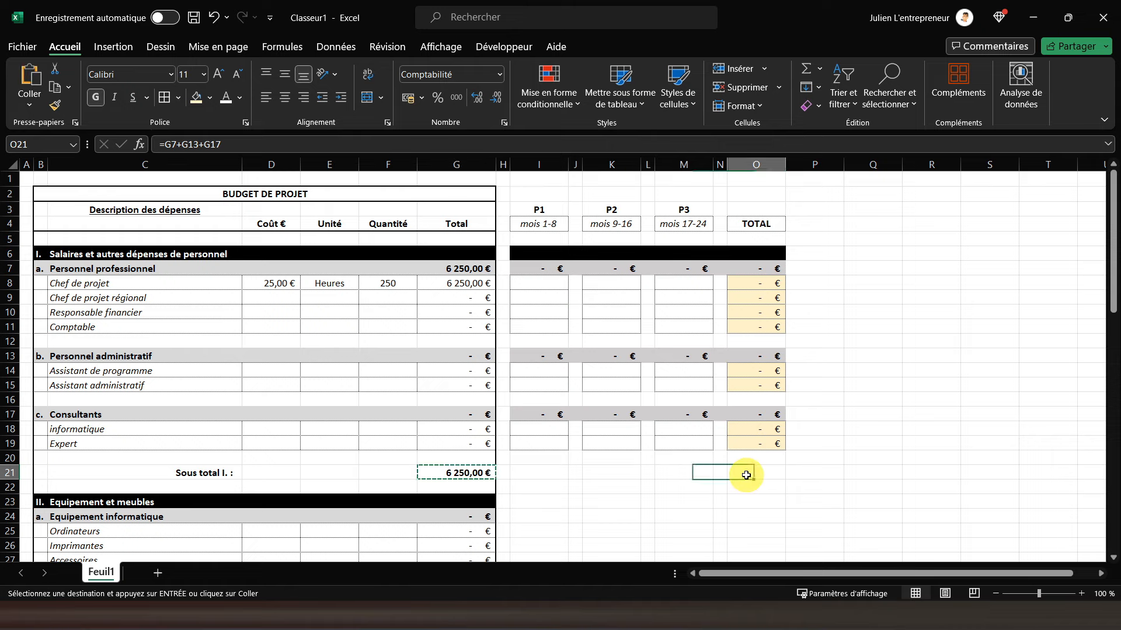
{"action": "right_click", "coordinate": [743, 477]}
{"action": "left_click", "coordinate": [818, 225]}
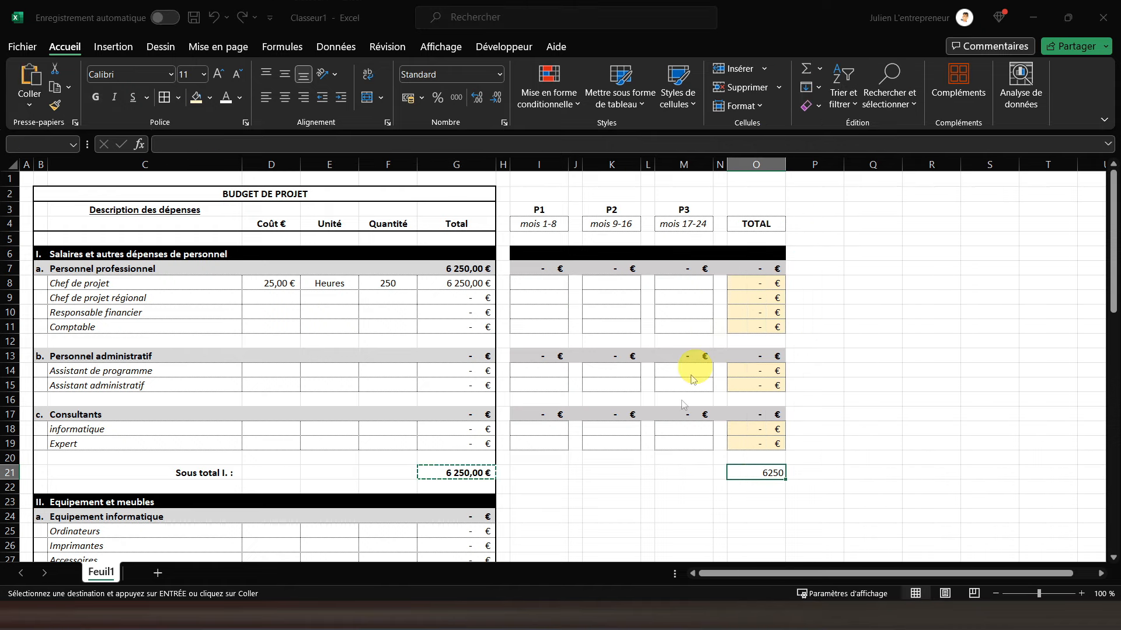
{"action": "left_click", "coordinate": [523, 354]}
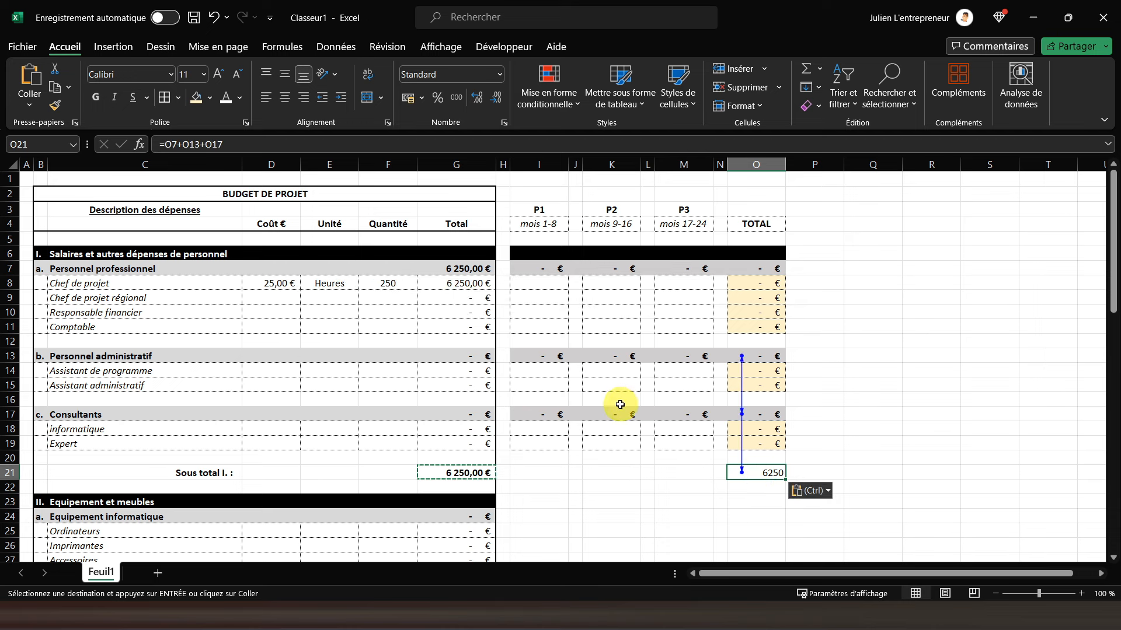
{"action": "key", "text": "Return"}
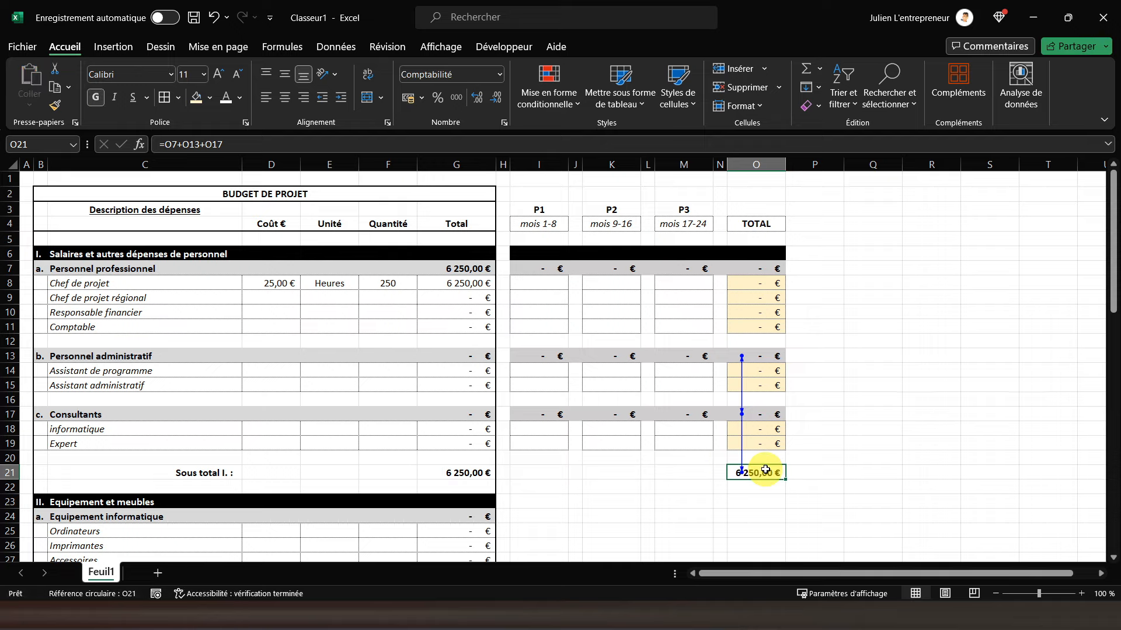
Step: Clear the pasted subtotal formula from O21
{"action": "left_click", "coordinate": [802, 457]}
{"action": "left_click", "coordinate": [771, 475]}
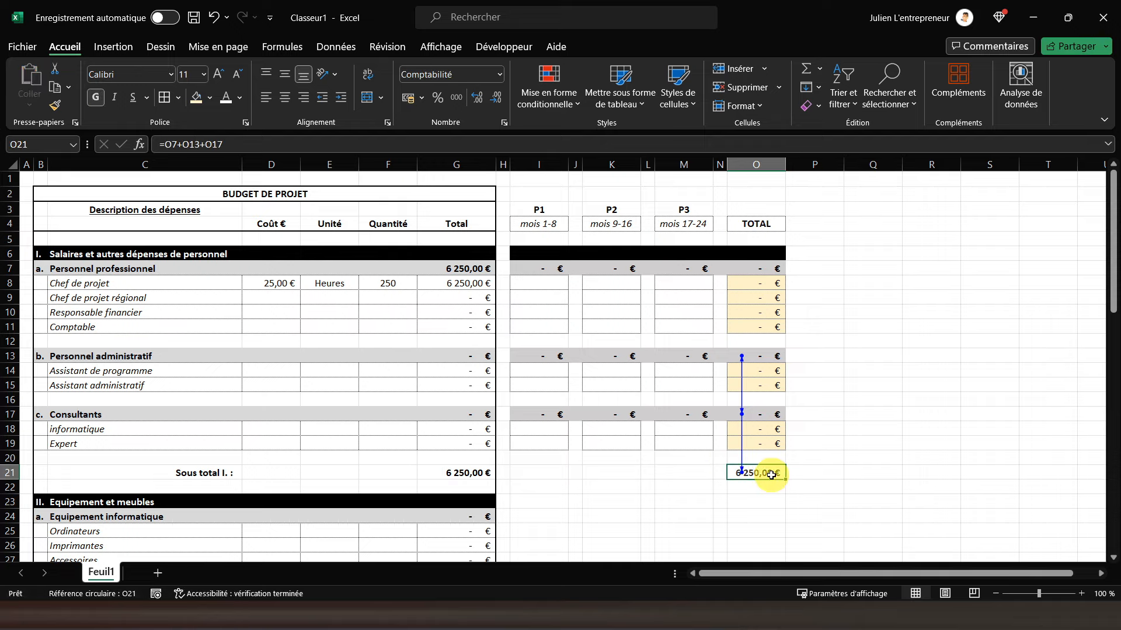
{"action": "key", "text": "Delete"}
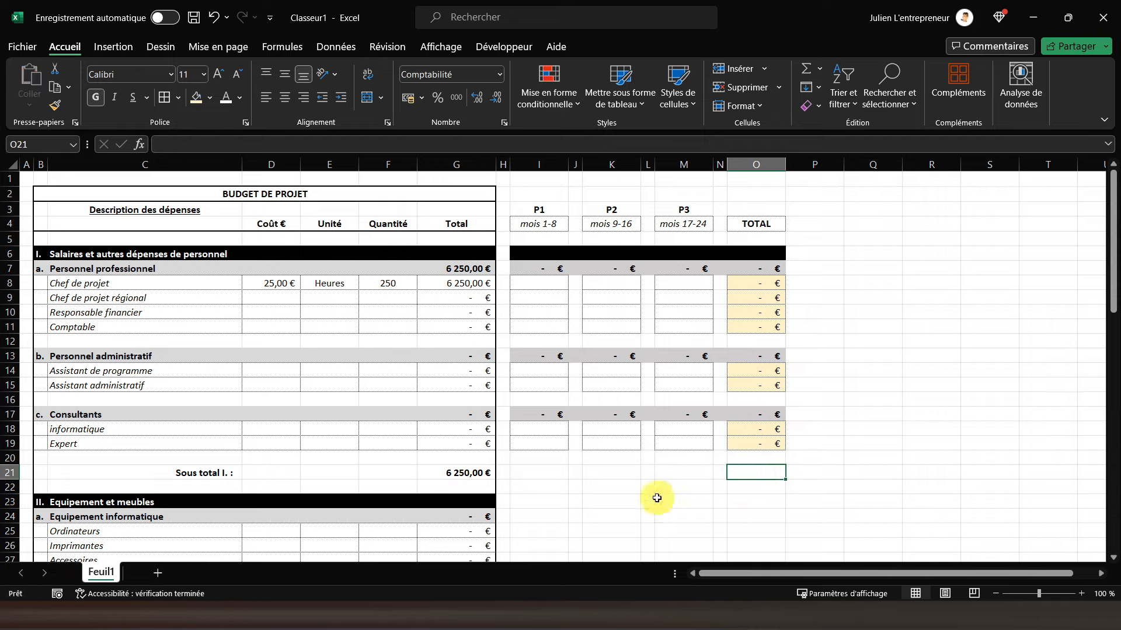
Step: Check the references of the subtotal formula in G21 and correct the Consultants total in O17 to =SOMME(O18:O19)
{"action": "left_click", "coordinate": [461, 474]}
{"action": "left_click", "coordinate": [320, 149]}
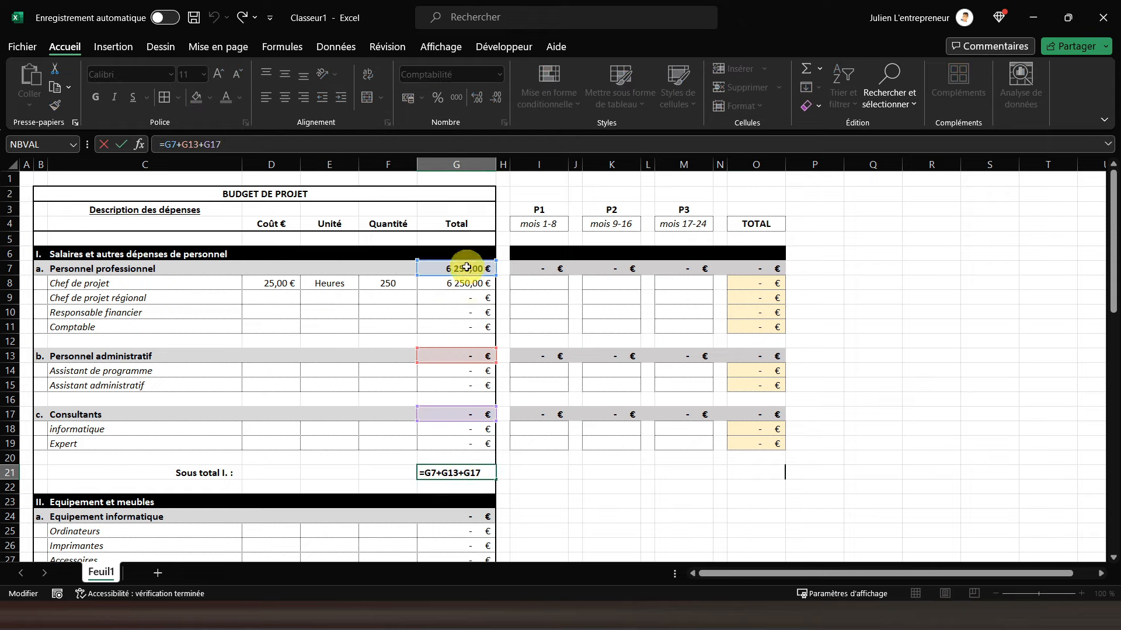
{"action": "key", "text": "Return"}
{"action": "left_click", "coordinate": [748, 415]}
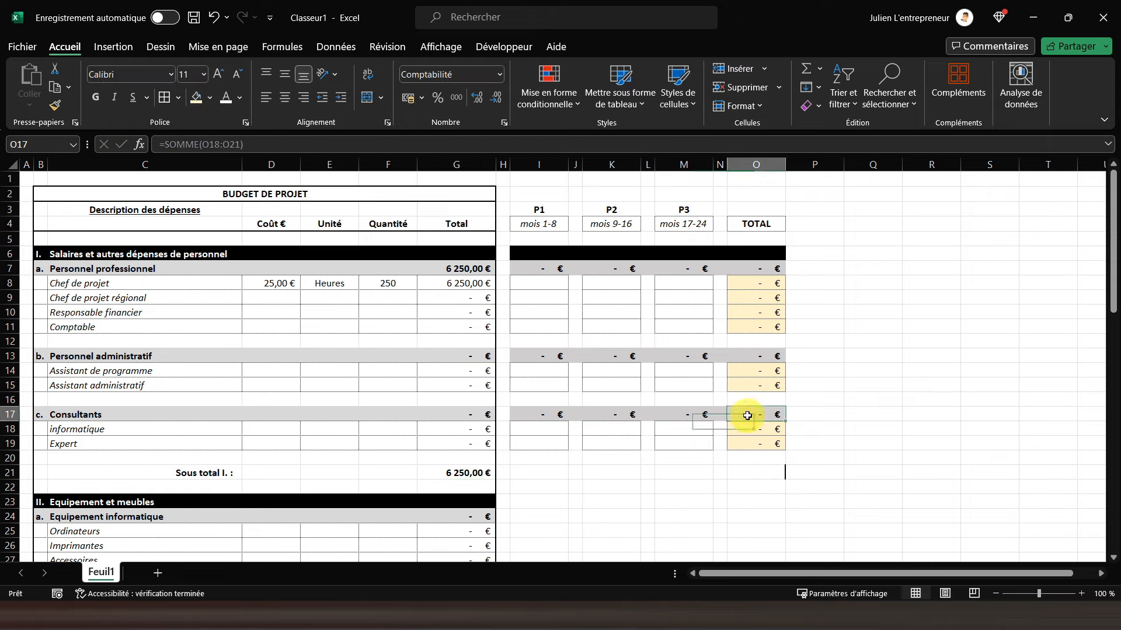
{"action": "left_click", "coordinate": [371, 144]}
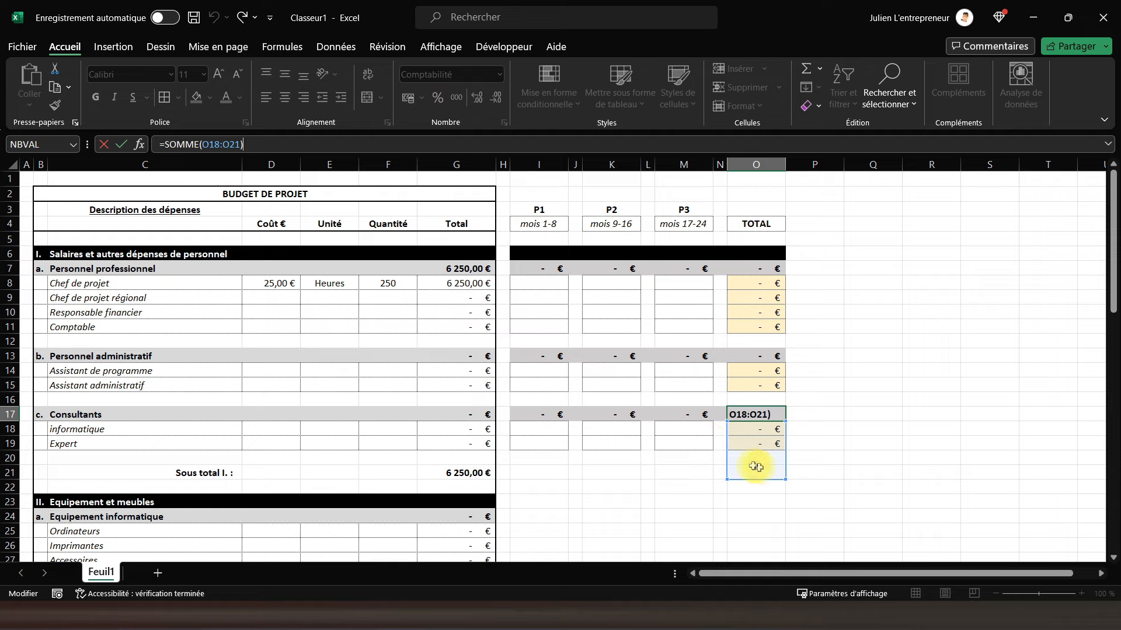
{"action": "left_click_drag", "start_coordinate": [783, 477], "coordinate": [781, 452]}
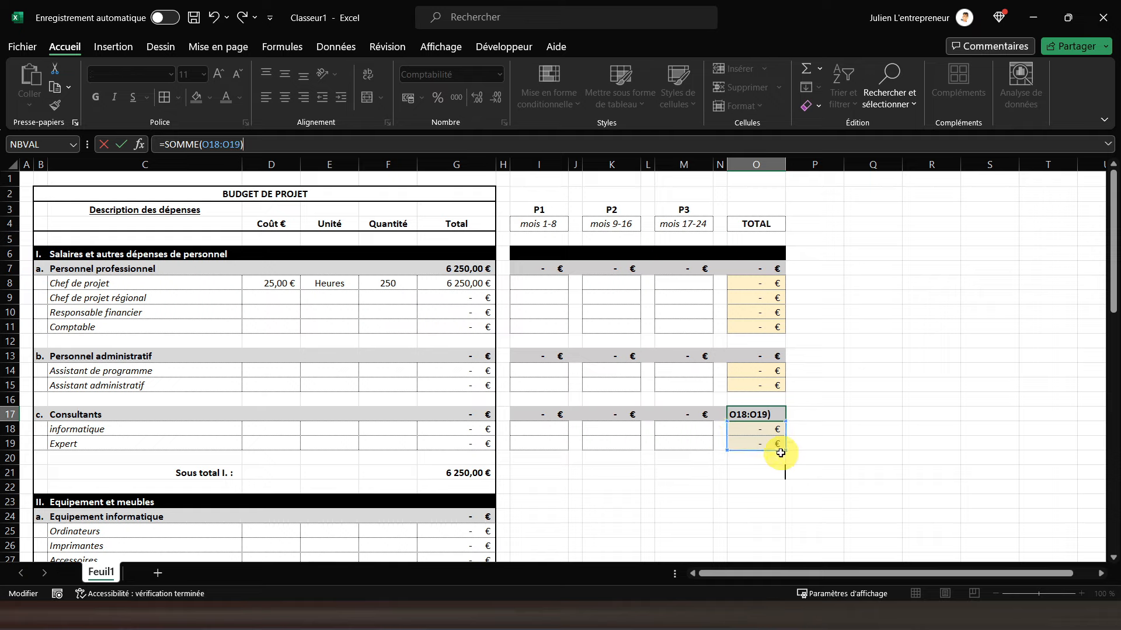
{"action": "key", "text": "Return"}
Step: Shorten the sum range of the "Personnel administratif" total in O13 to O14:O15
{"action": "left_click", "coordinate": [759, 361]}
{"action": "key", "text": "alt+="}
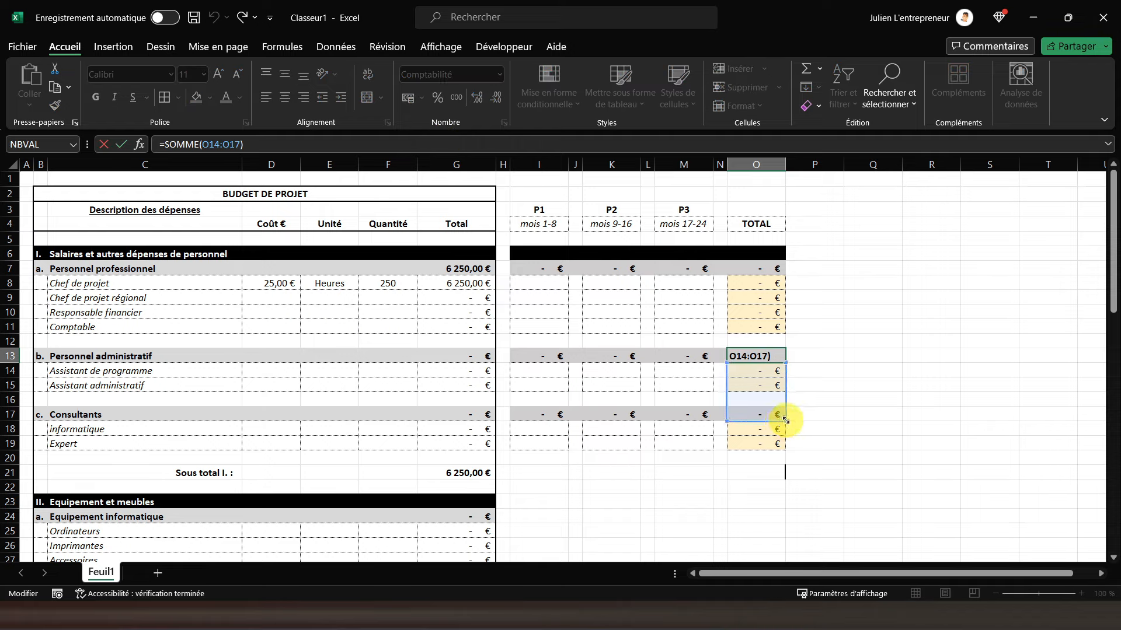
{"action": "left_click_drag", "start_coordinate": [785, 420], "coordinate": [782, 393]}
{"action": "key", "text": "Return"}
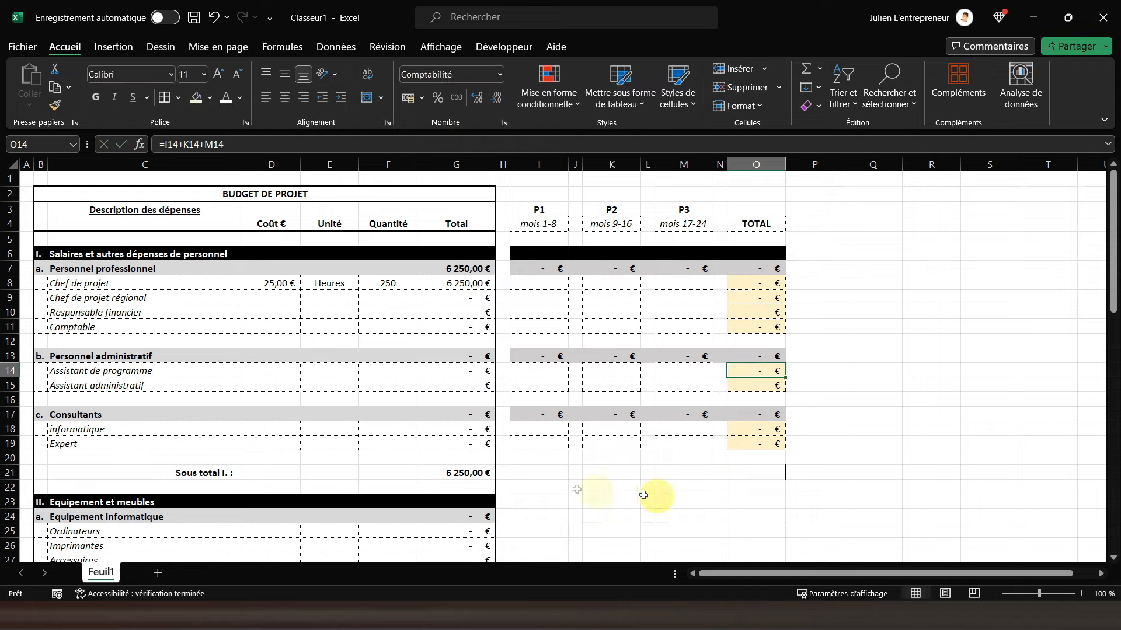
Step: Copy the "Sous total I." formula from G21 into O21 so it reads =O7+O13+O17
{"action": "left_click", "coordinate": [450, 473]}
{"action": "key", "text": "ctrl+c"}
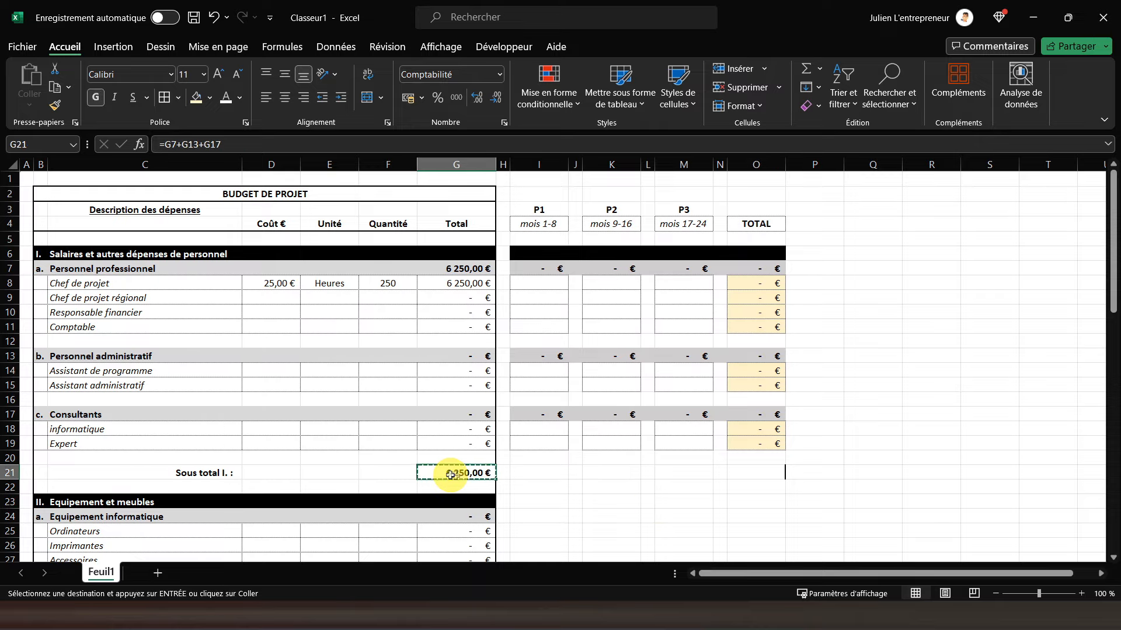
{"action": "left_click", "coordinate": [764, 468]}
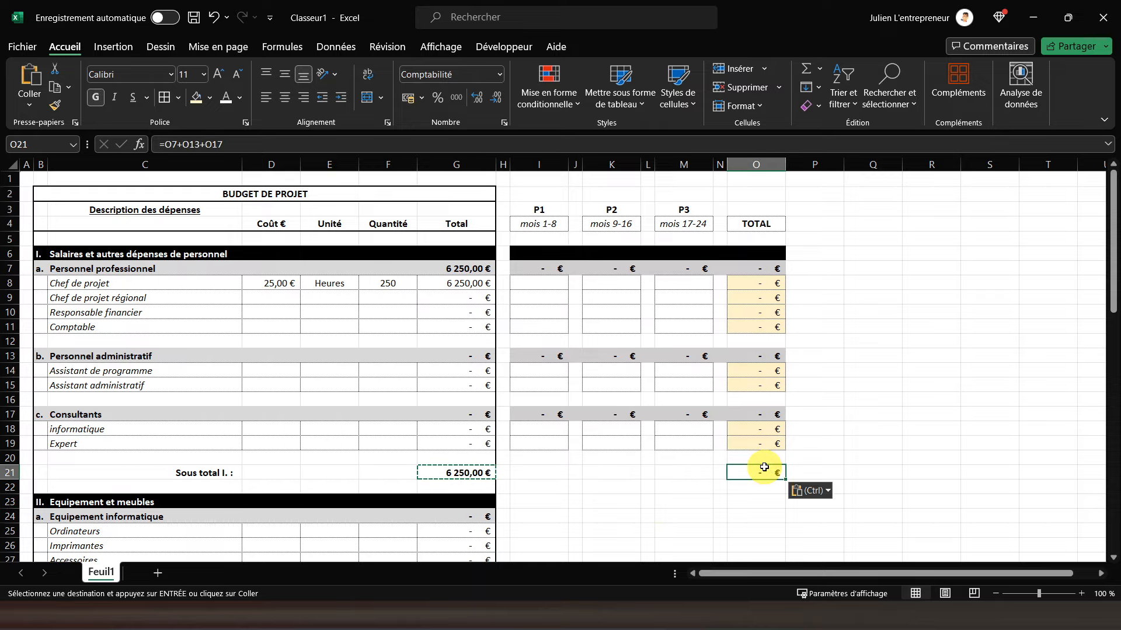
{"action": "left_click", "coordinate": [703, 473]}
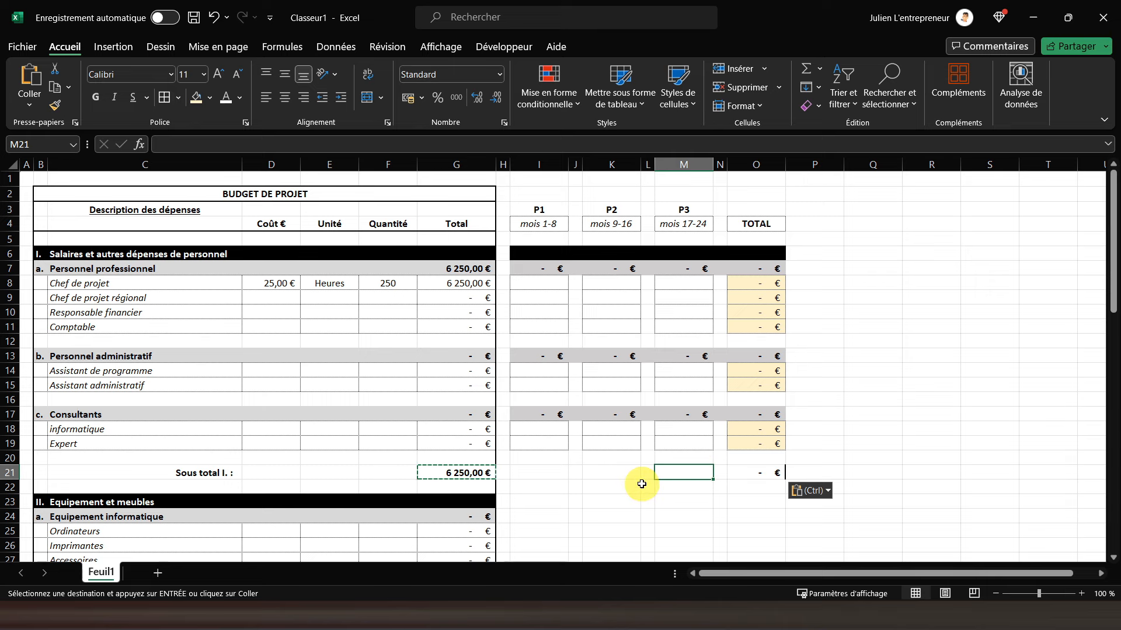
Step: Copy the block I6:O10 to I23 for the "Equipement et meubles" header and "Equipement informatique" rows
{"action": "scroll", "coordinate": [641, 484], "scroll_direction": "down", "scroll_amount": 1}
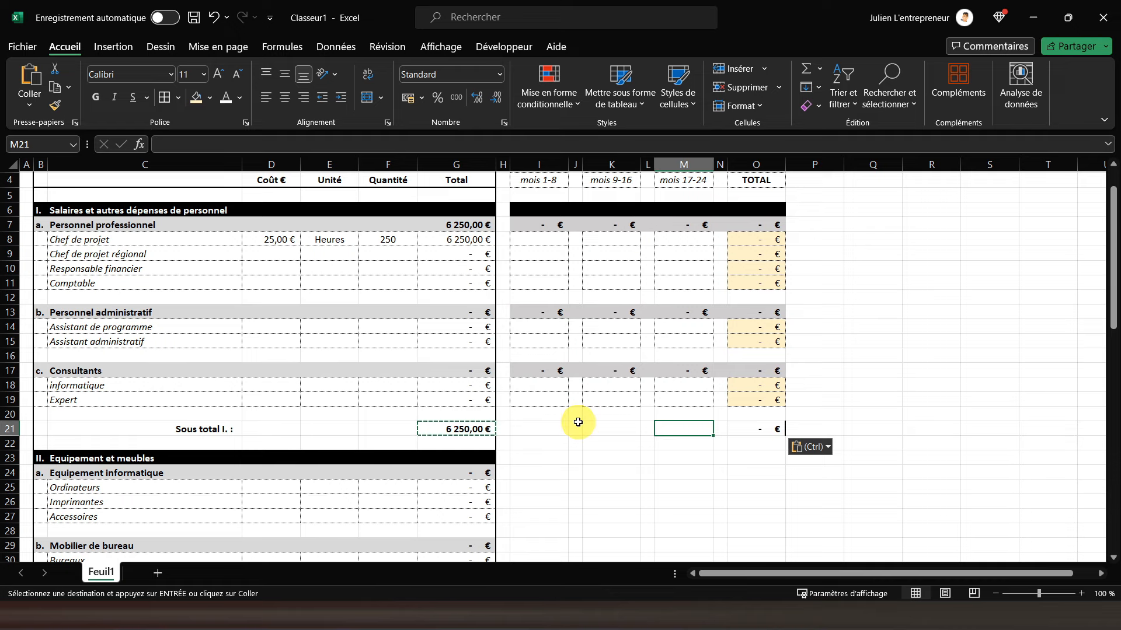
{"action": "scroll", "coordinate": [578, 421], "scroll_direction": "down", "scroll_amount": 3}
{"action": "scroll", "coordinate": [525, 341], "scroll_direction": "up", "scroll_amount": 3}
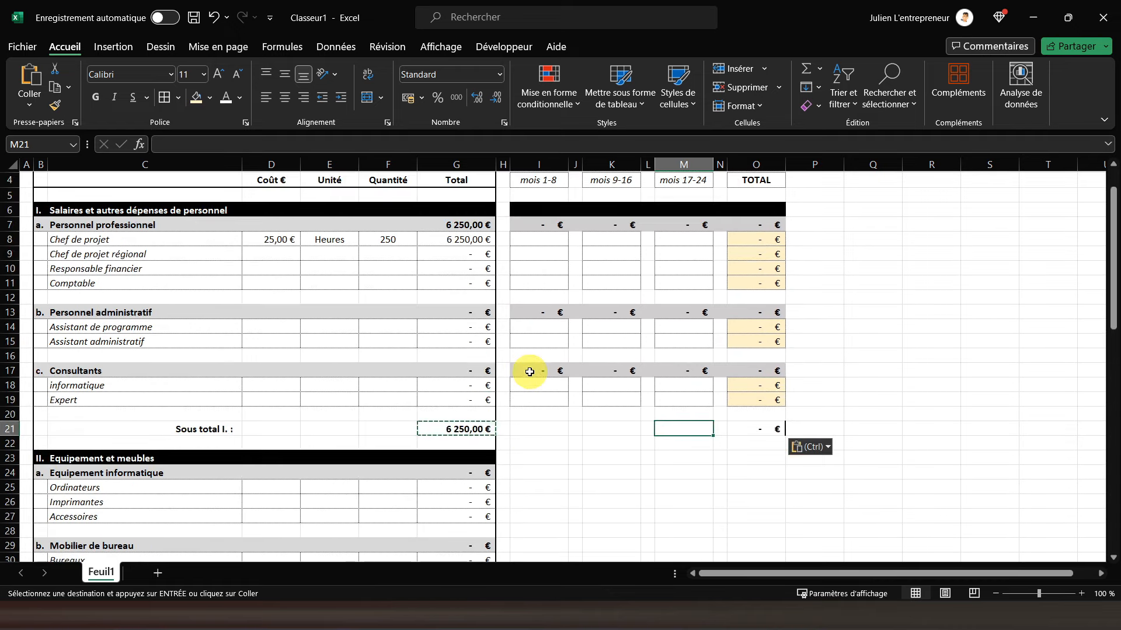
{"action": "left_click", "coordinate": [524, 208]}
{"action": "left_click_drag", "start_coordinate": [524, 207], "coordinate": [738, 267]}
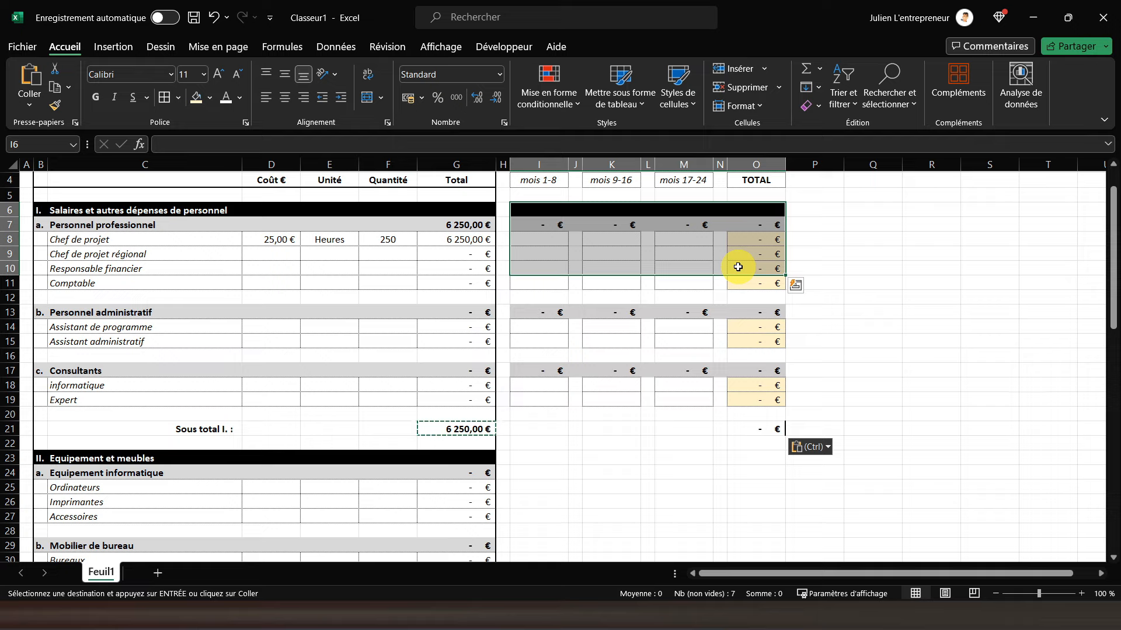
{"action": "key", "text": "ctrl+c"}
{"action": "left_click", "coordinate": [538, 454]}
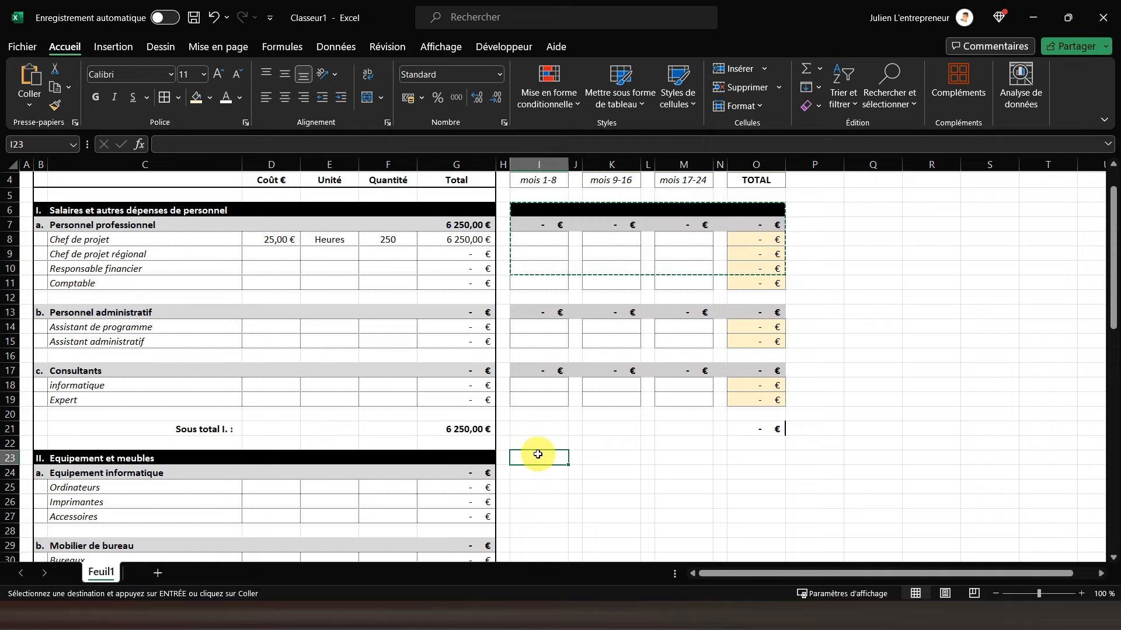
{"action": "key", "text": "ctrl+v"}
Step: Correct the "Equipement informatique" P1 subtotal in I24 to =SOMME(I25:I27)
{"action": "left_click", "coordinate": [552, 477]}
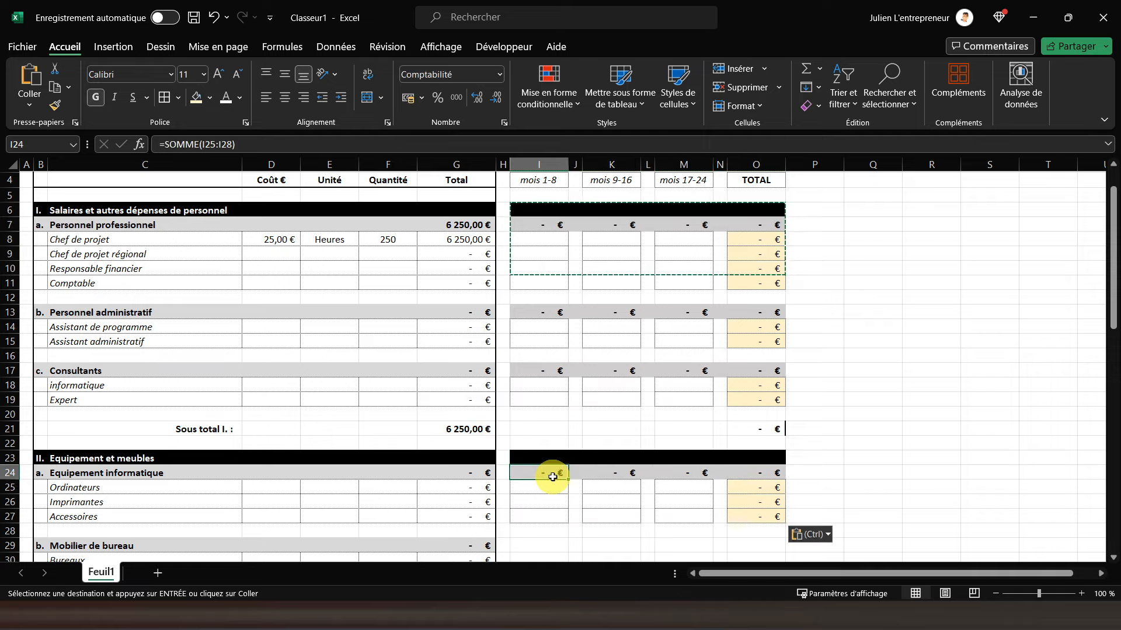
{"action": "left_click", "coordinate": [313, 144]}
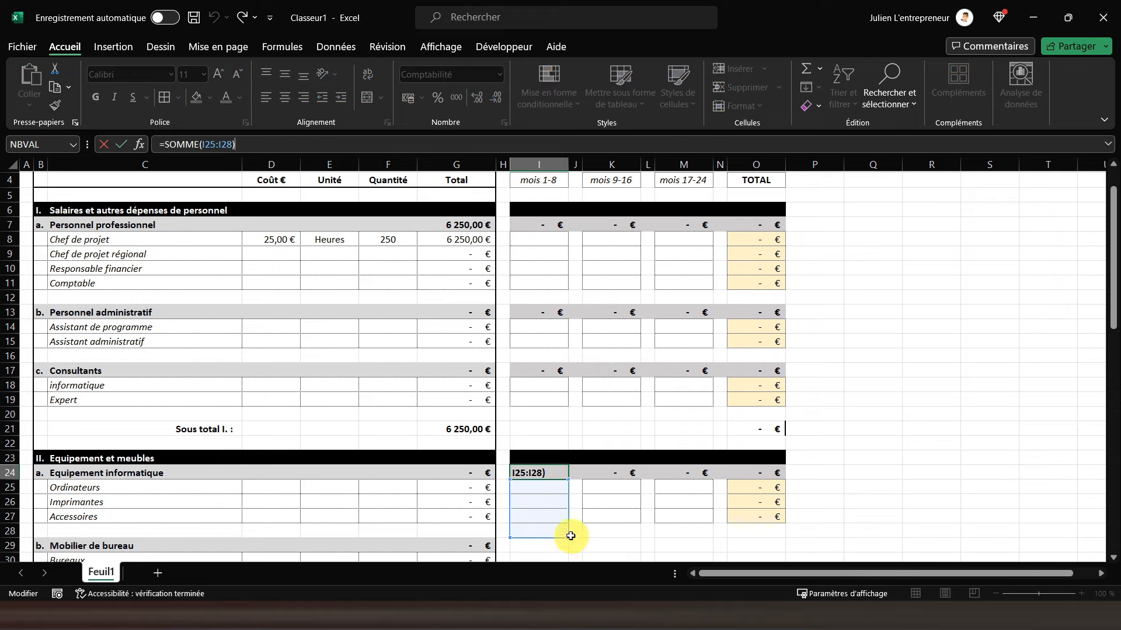
{"action": "key", "text": "Return"}
{"action": "left_click", "coordinate": [543, 473]}
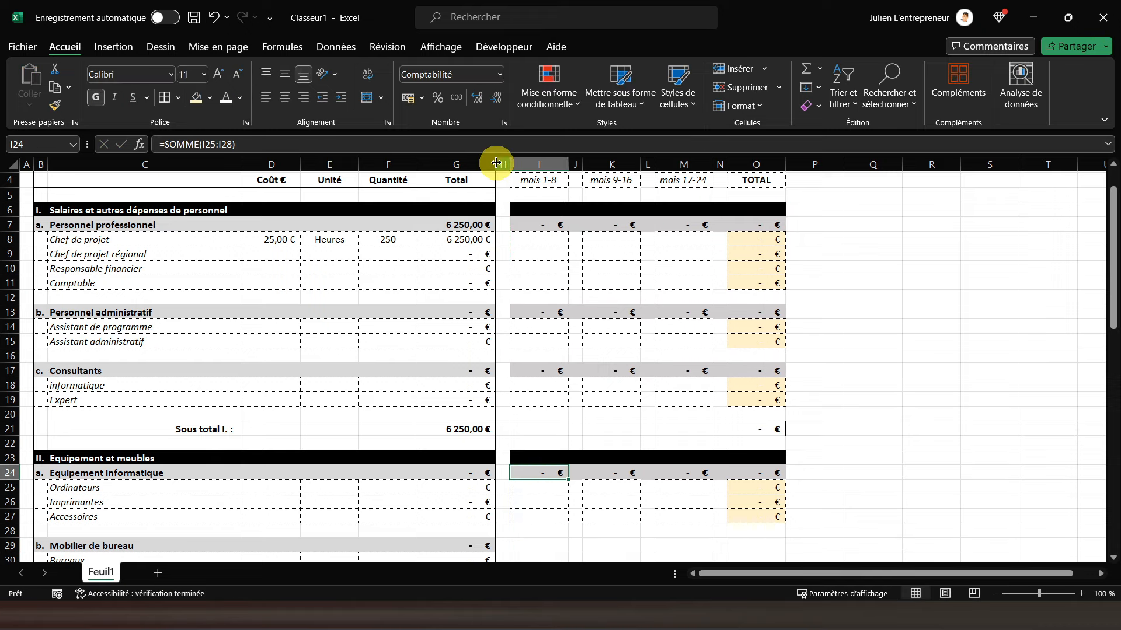
{"action": "key", "text": "F2"}
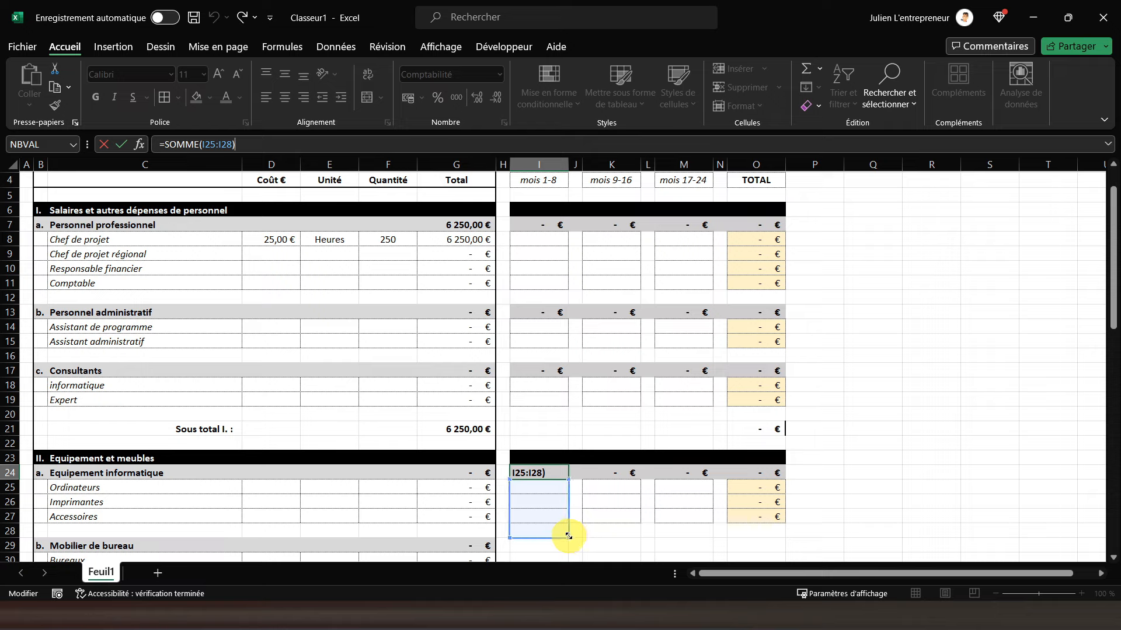
{"action": "key", "text": "Escape"}
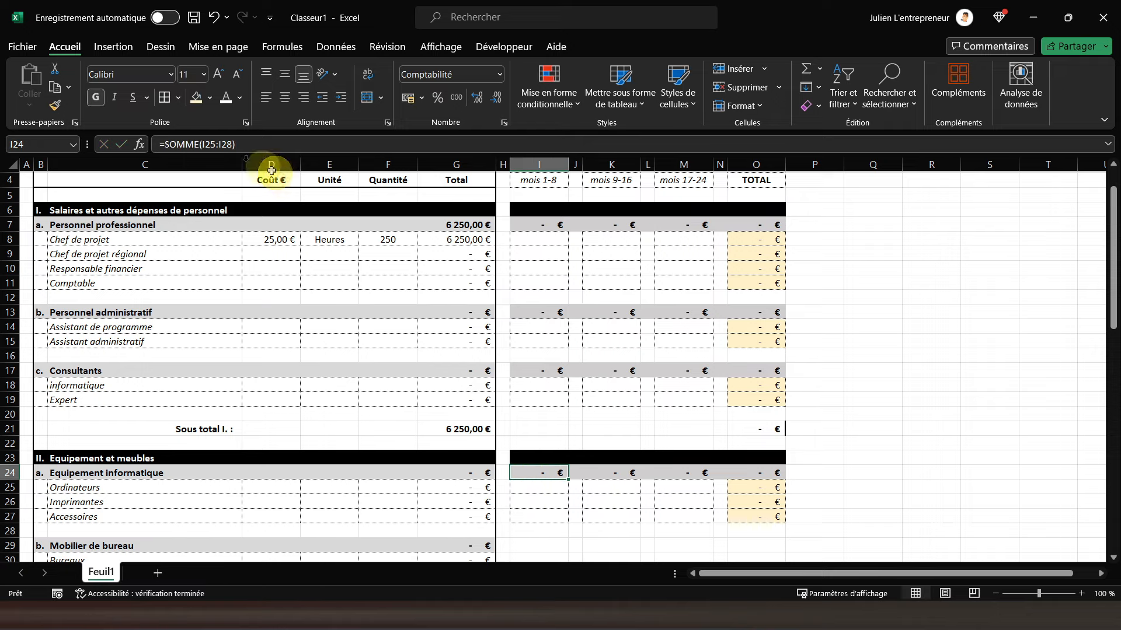
{"action": "left_click", "coordinate": [225, 145]}
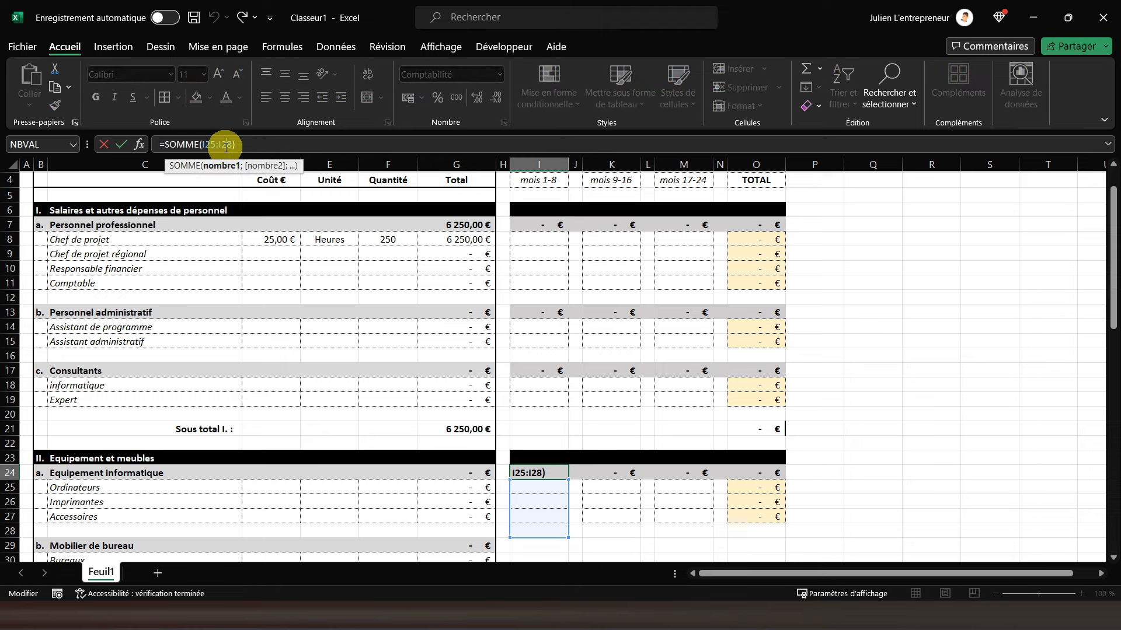
{"action": "key", "text": "Return"}
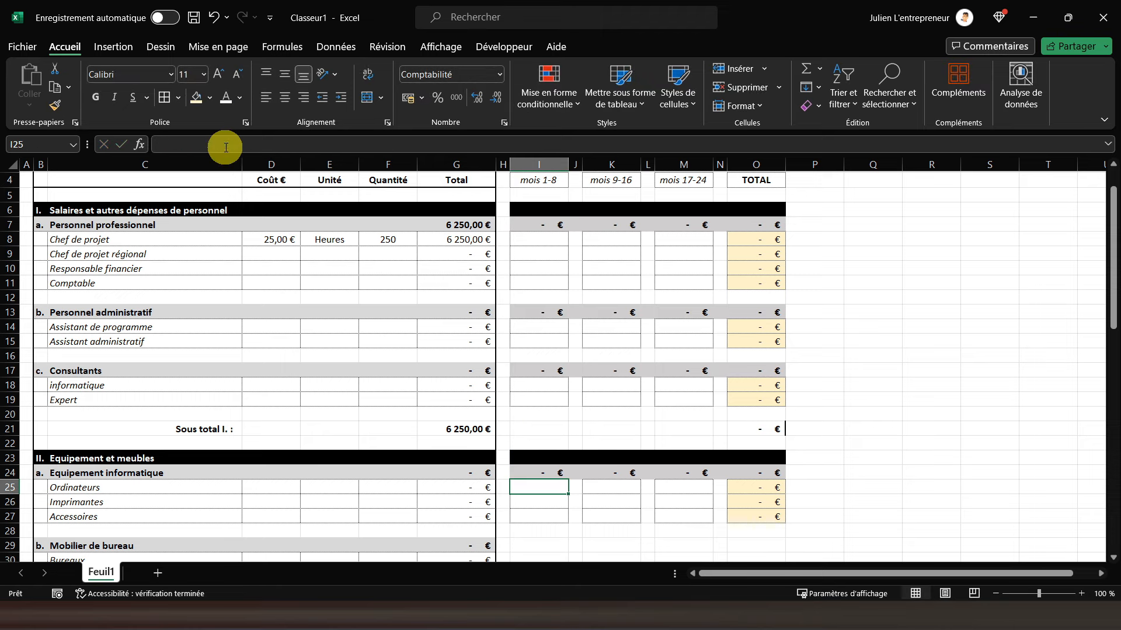
Step: Copy I24 and paste only its formula into the P2, P3 and TOTAL subtotals K24, M24 and O24
{"action": "right_click", "coordinate": [555, 474]}
{"action": "left_click", "coordinate": [664, 174]}
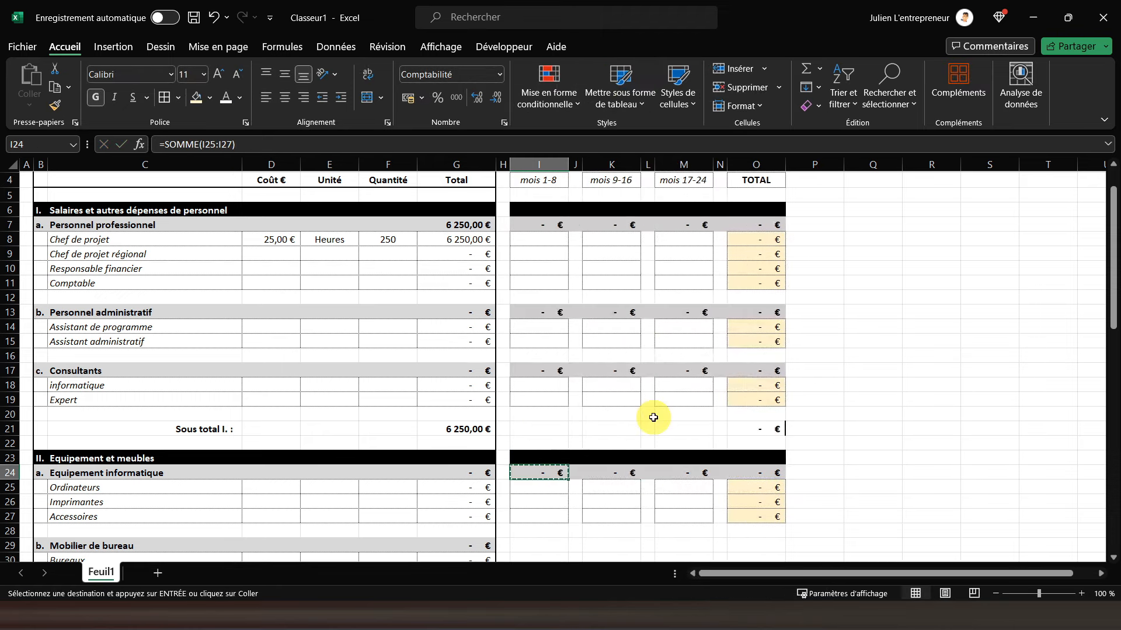
{"action": "left_click", "coordinate": [620, 472]}
{"action": "left_click", "coordinate": [689, 473], "text": "ctrl"}
{"action": "left_click", "coordinate": [753, 473], "text": "ctrl"}
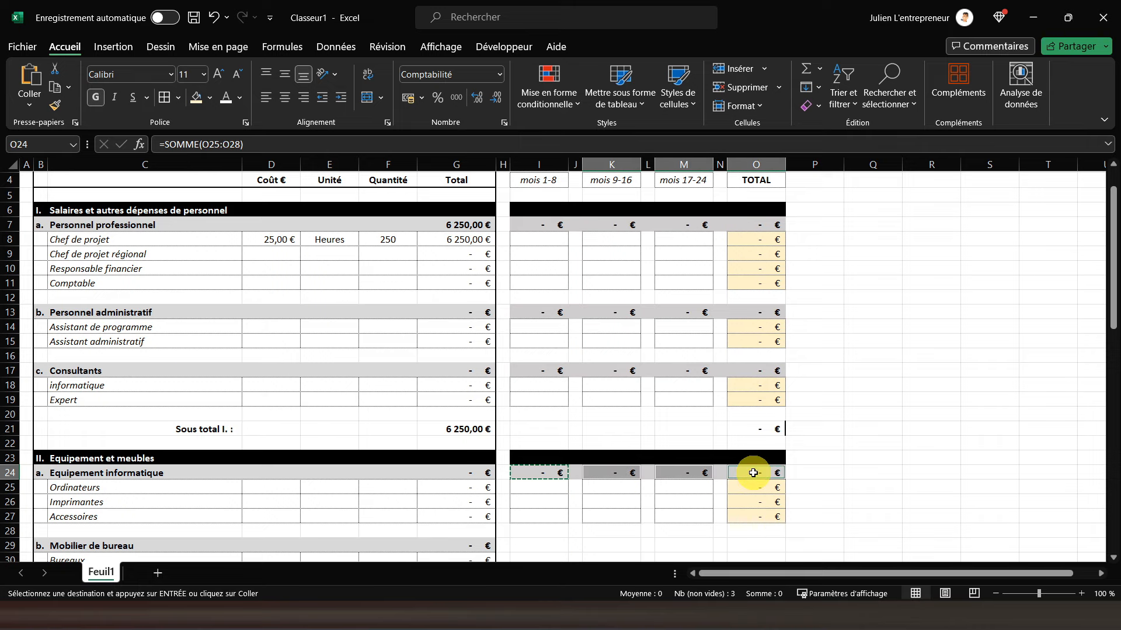
{"action": "right_click", "coordinate": [753, 473]}
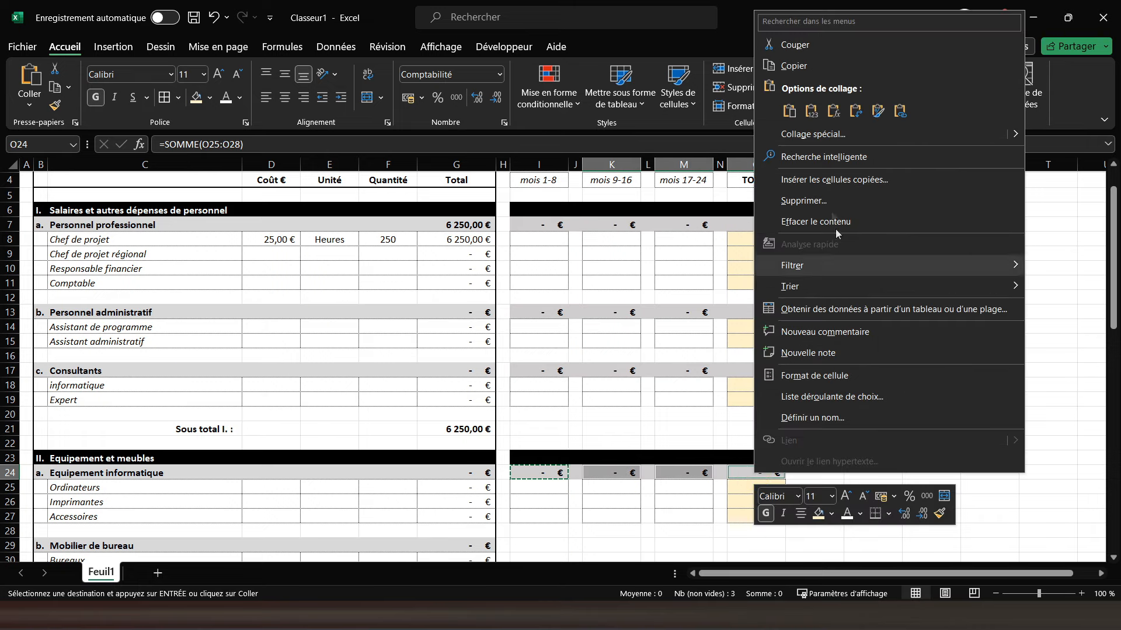
{"action": "left_click", "coordinate": [833, 112]}
{"action": "left_click", "coordinate": [612, 471]}
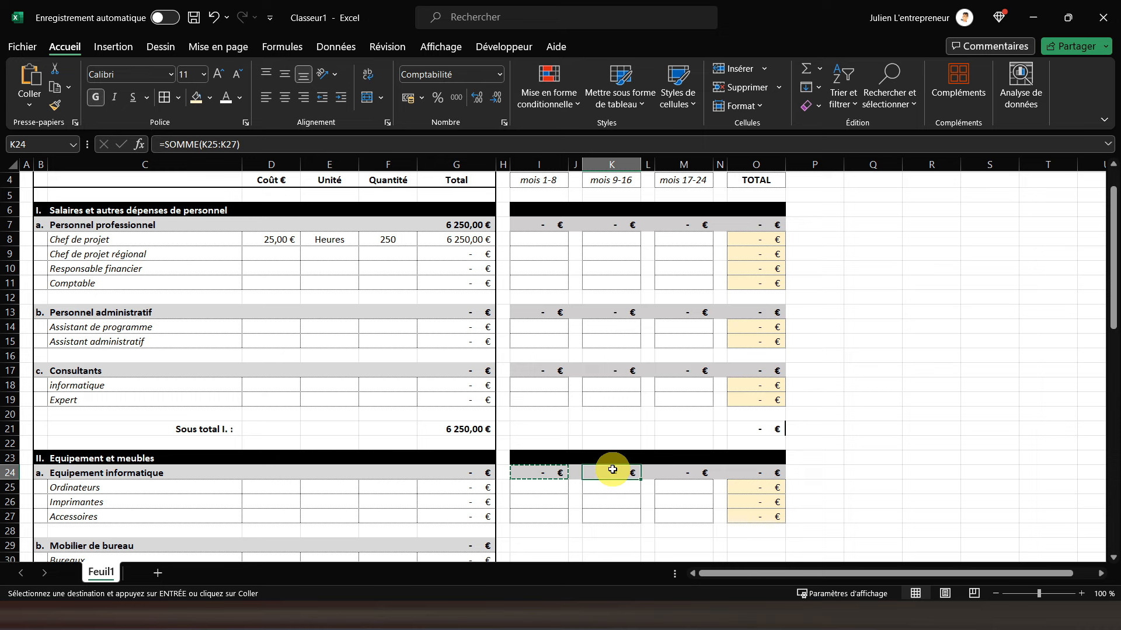
Step: Copy the block I24:O27 to I29 for the "Mobilier de bureau" section
{"action": "scroll", "coordinate": [612, 470], "scroll_direction": "down", "scroll_amount": 2}
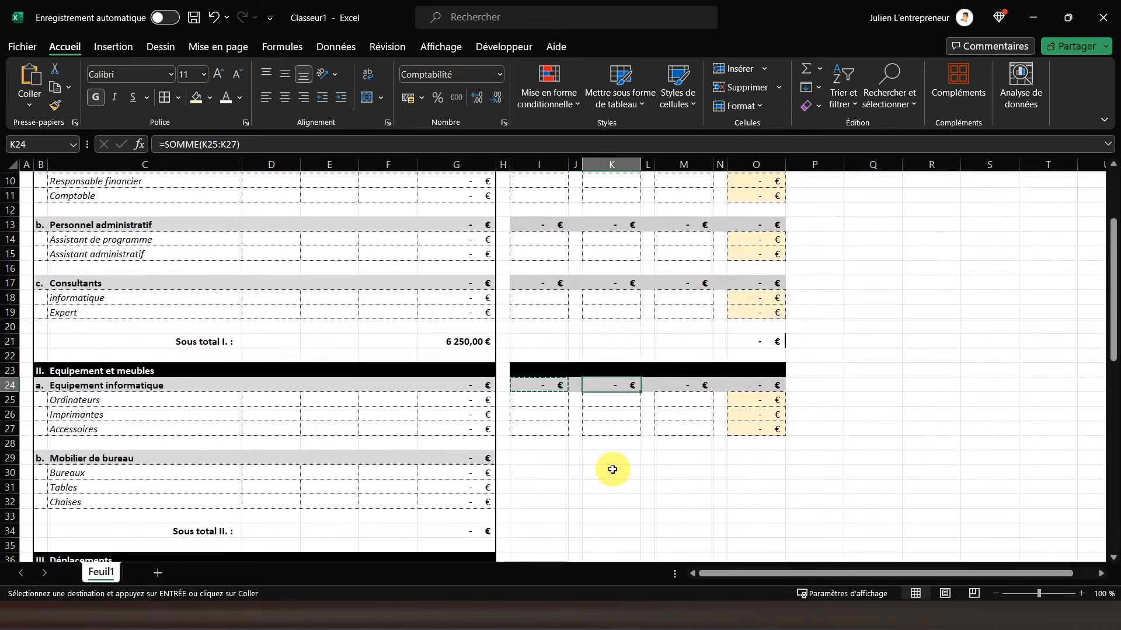
{"action": "left_click_drag", "start_coordinate": [532, 386], "coordinate": [741, 429]}
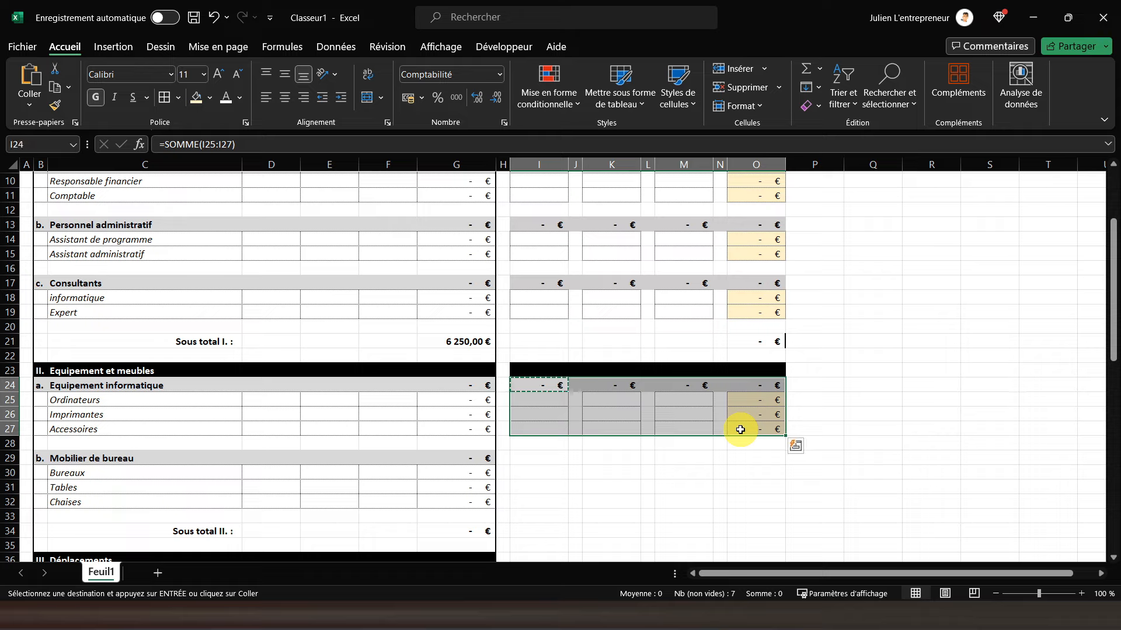
{"action": "key", "text": "ctrl+c"}
{"action": "left_click", "coordinate": [527, 459]}
{"action": "key", "text": "ctrl+v"}
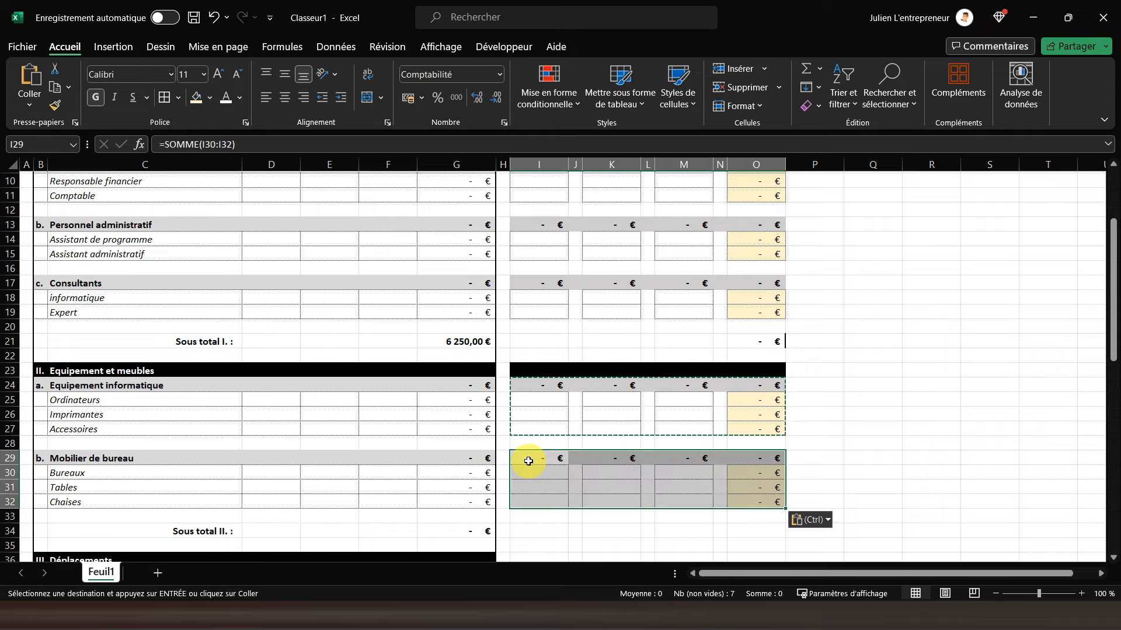
{"action": "left_click", "coordinate": [528, 461]}
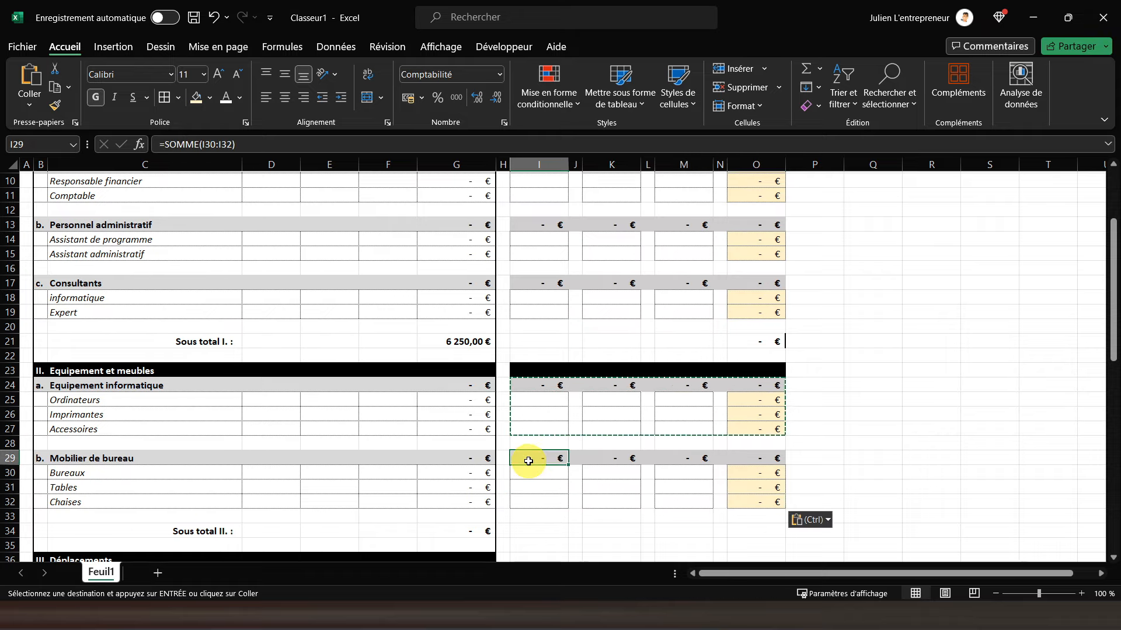
Step: Check the "Mobilier de bureau" P1 subtotal formula in I29 and copy the "Sous total II." cell G34 to O34
{"action": "key", "text": "F2"}
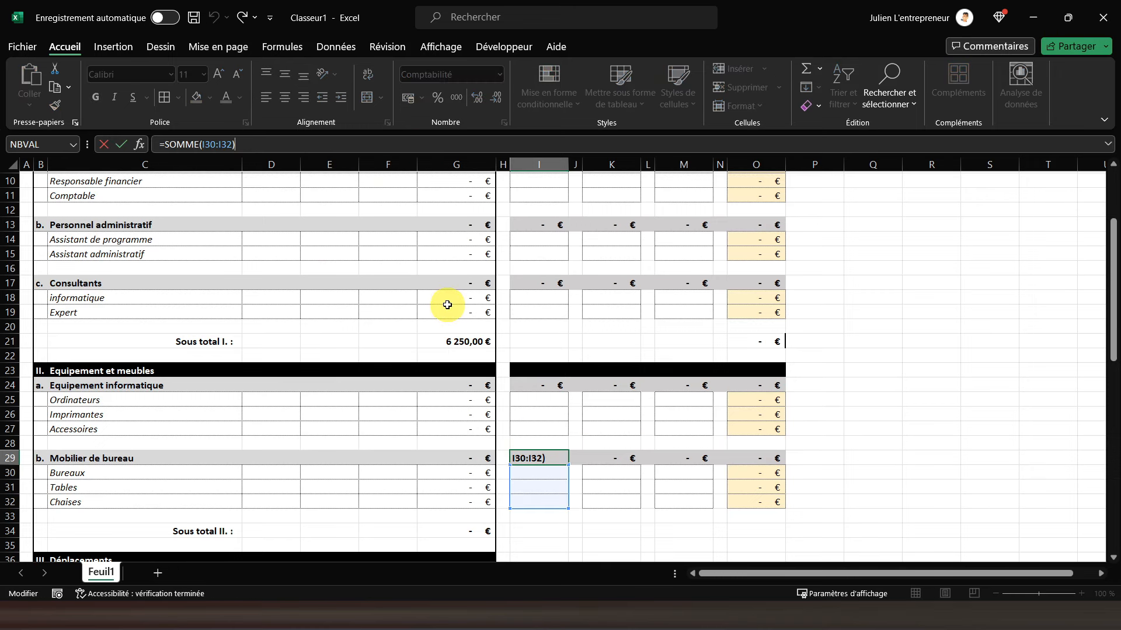
{"action": "key", "text": "Return"}
{"action": "scroll", "coordinate": [558, 502], "scroll_direction": "up", "scroll_amount": 3}
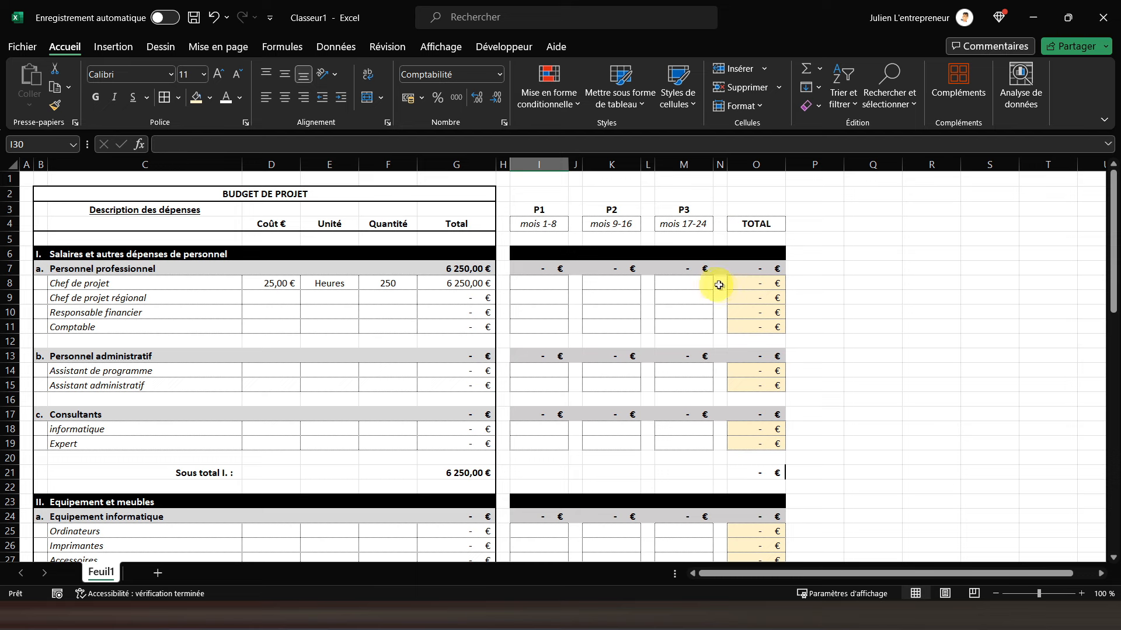
{"action": "scroll", "coordinate": [569, 484], "scroll_direction": "down", "scroll_amount": 5}
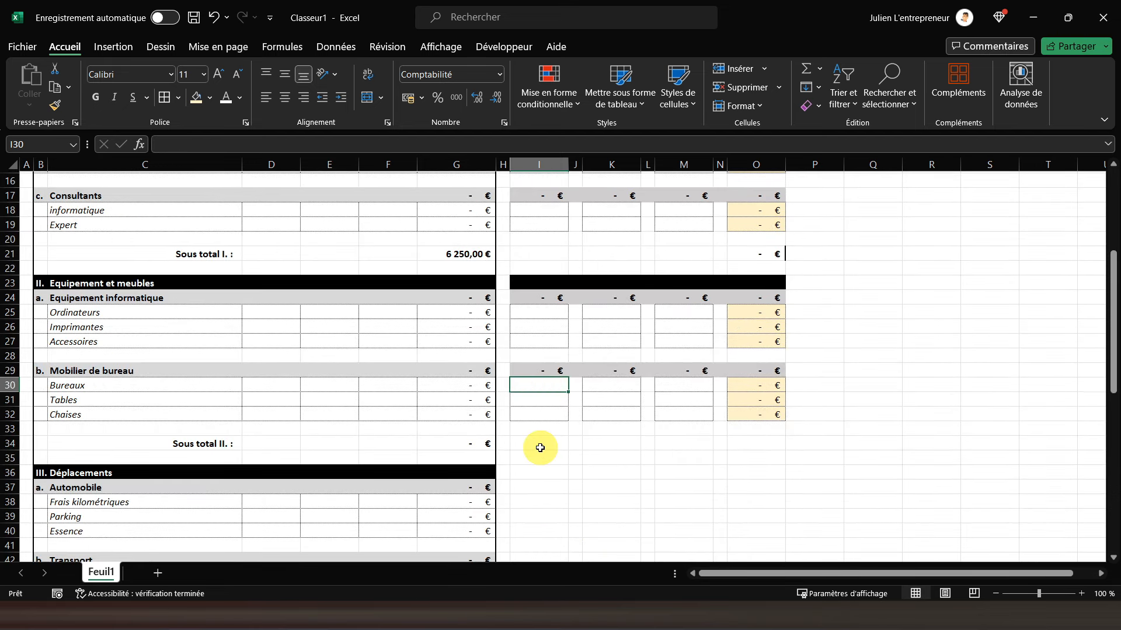
{"action": "left_click", "coordinate": [462, 446]}
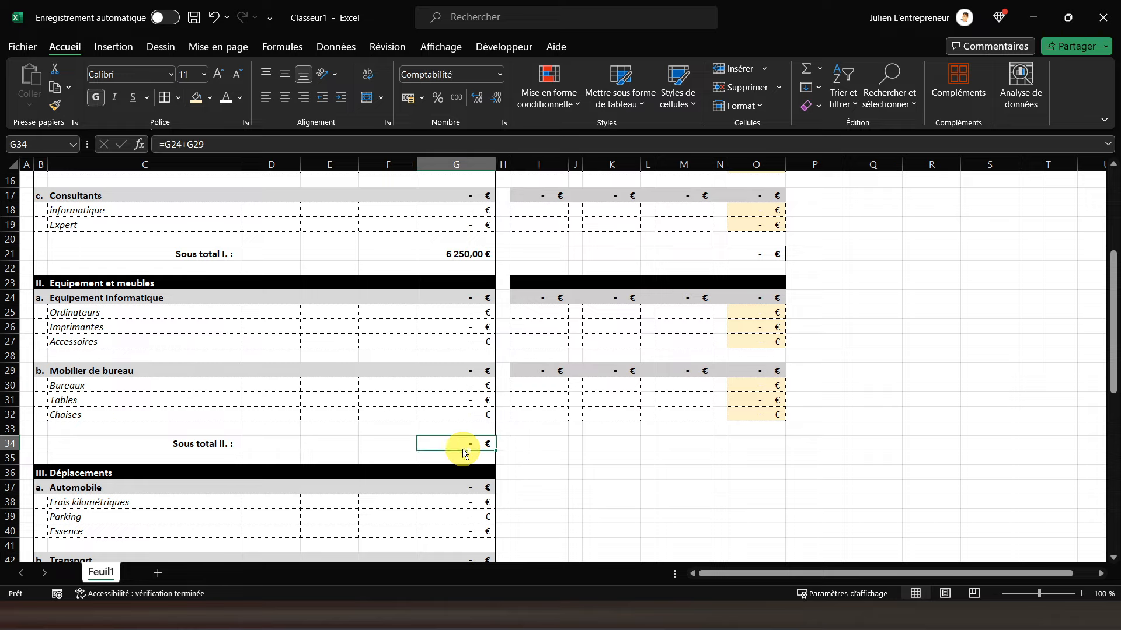
{"action": "key", "text": "ctrl+c"}
{"action": "left_click", "coordinate": [750, 444]}
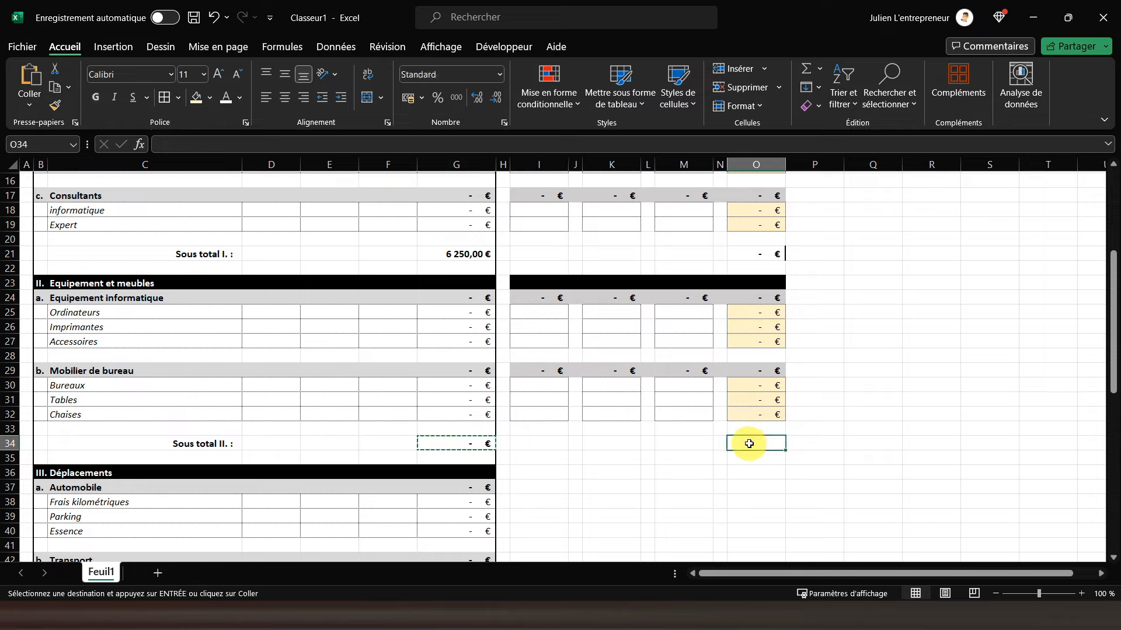
{"action": "key", "text": "ctrl+v"}
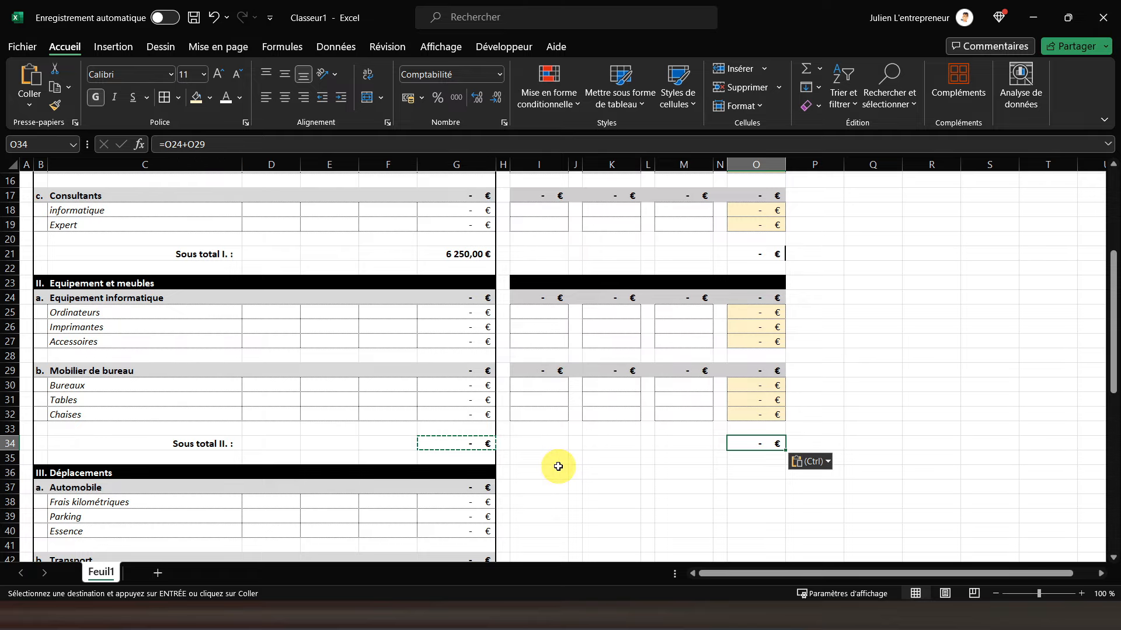
Step: Copy the "Equipement et meubles" period block I23:O34 to I36 for the "Déplacements" section
{"action": "scroll", "coordinate": [558, 466], "scroll_direction": "down", "scroll_amount": 3}
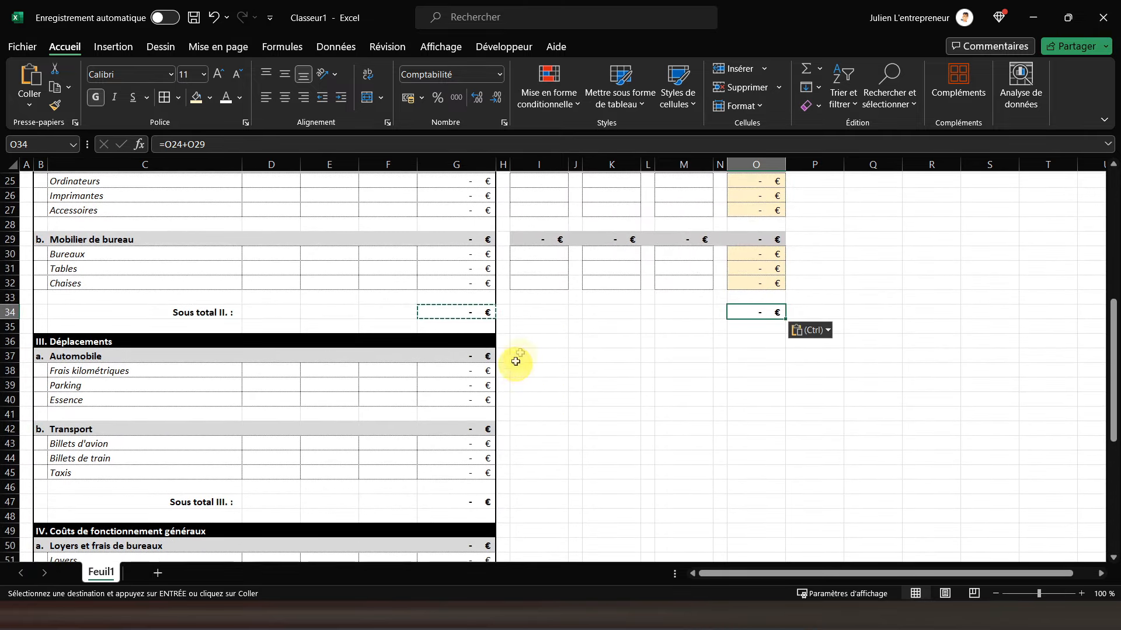
{"action": "left_click", "coordinate": [525, 341]}
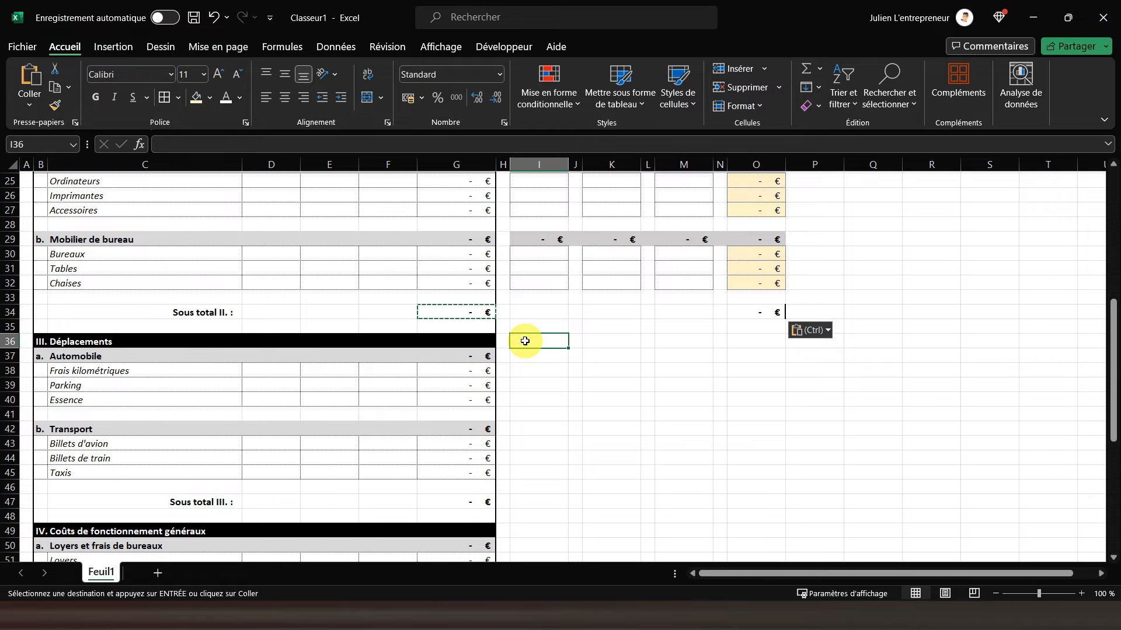
{"action": "key", "text": "Escape"}
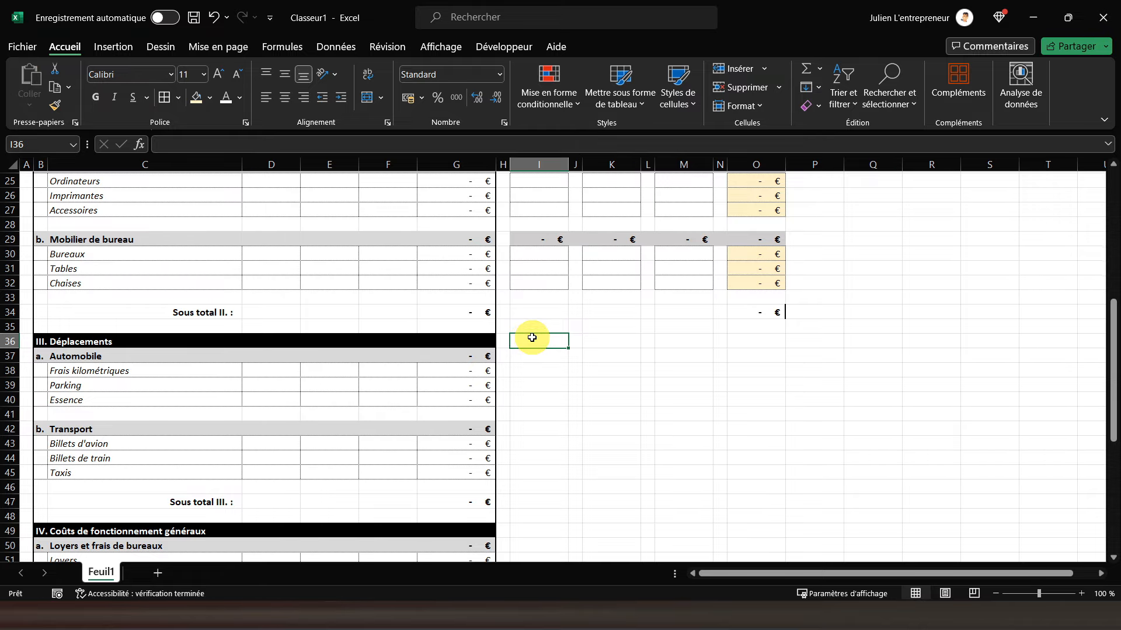
{"action": "scroll", "coordinate": [531, 338], "scroll_direction": "up", "scroll_amount": 2}
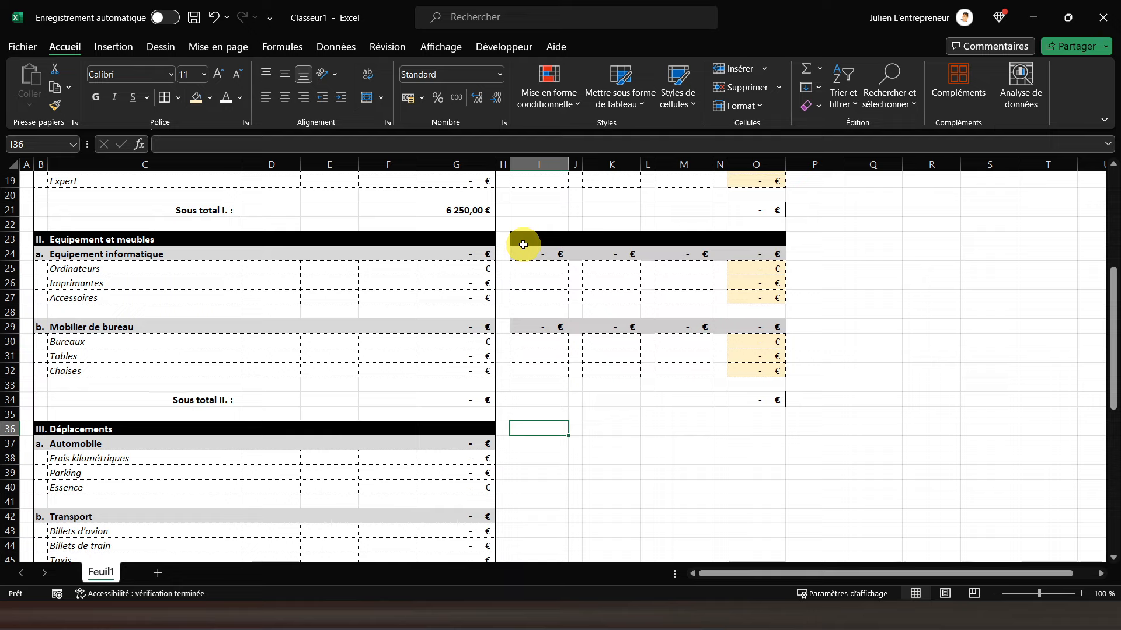
{"action": "left_click_drag", "start_coordinate": [523, 244], "coordinate": [758, 398]}
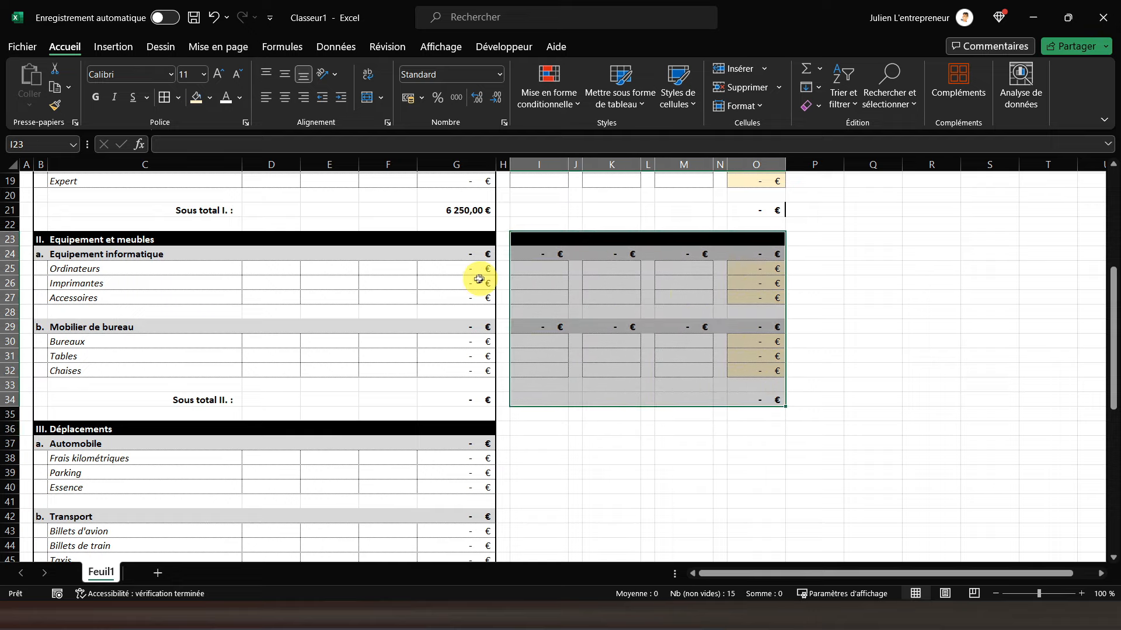
{"action": "key", "text": "ctrl+c"}
{"action": "left_click", "coordinate": [529, 428]}
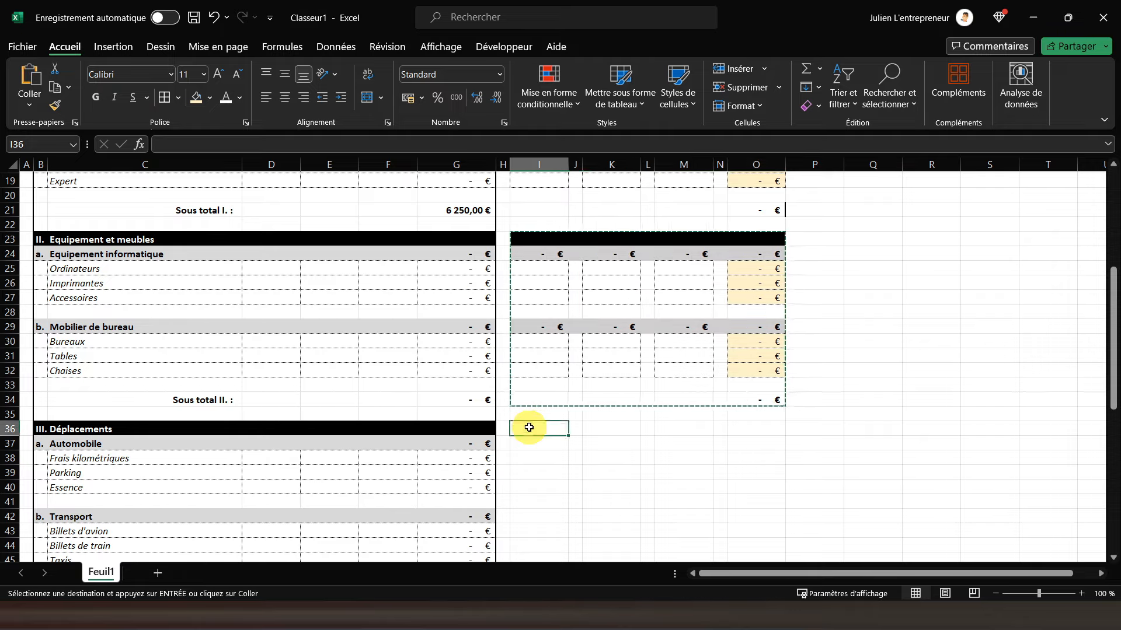
{"action": "key", "text": "ctrl+v"}
Step: Check the "Déplacements" formulas in the line total O38, the P1 subtotal I37 and the section subtotal O47
{"action": "scroll", "coordinate": [529, 428], "scroll_direction": "down", "scroll_amount": 1}
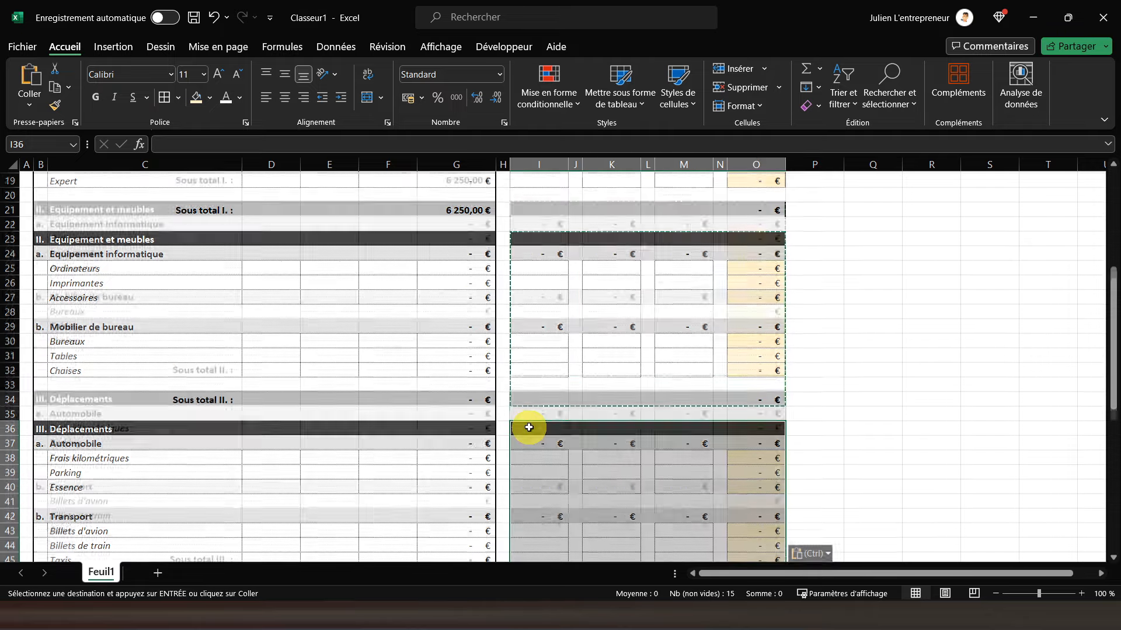
{"action": "scroll", "coordinate": [531, 425], "scroll_direction": "down", "scroll_amount": 2}
{"action": "left_click", "coordinate": [753, 327]}
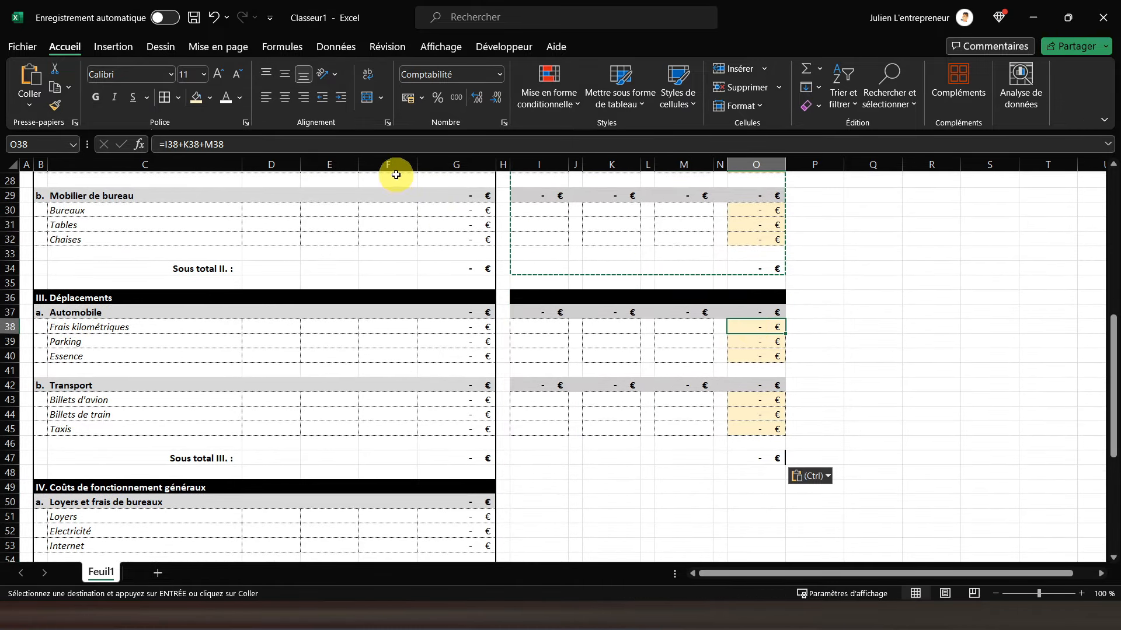
{"action": "key", "text": "F2"}
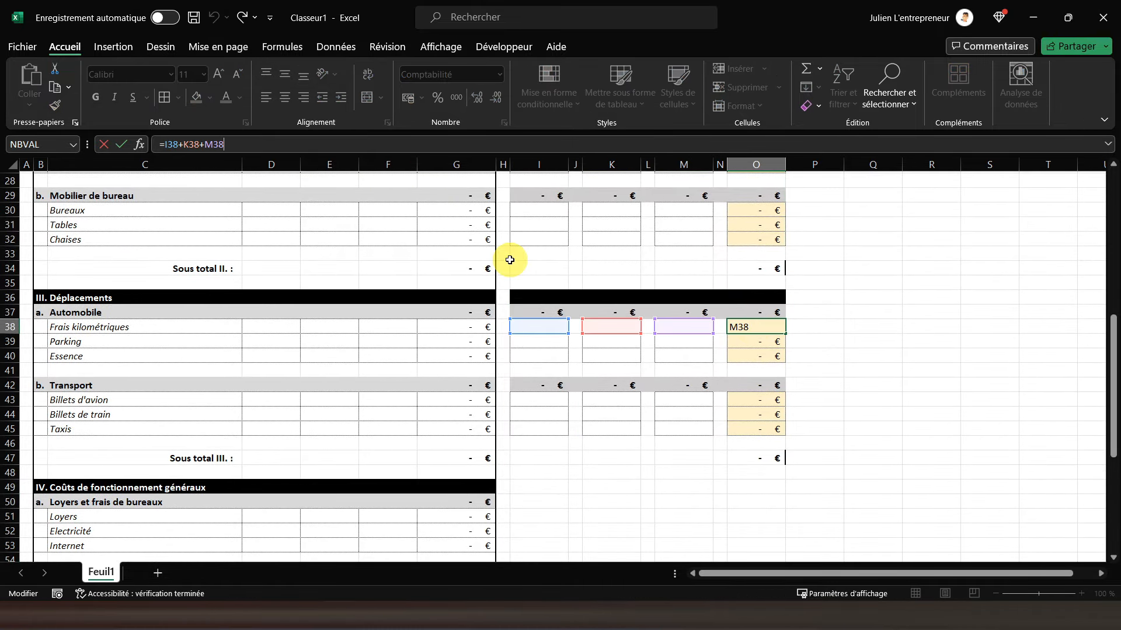
{"action": "key", "text": "Return"}
{"action": "left_click", "coordinate": [535, 312]}
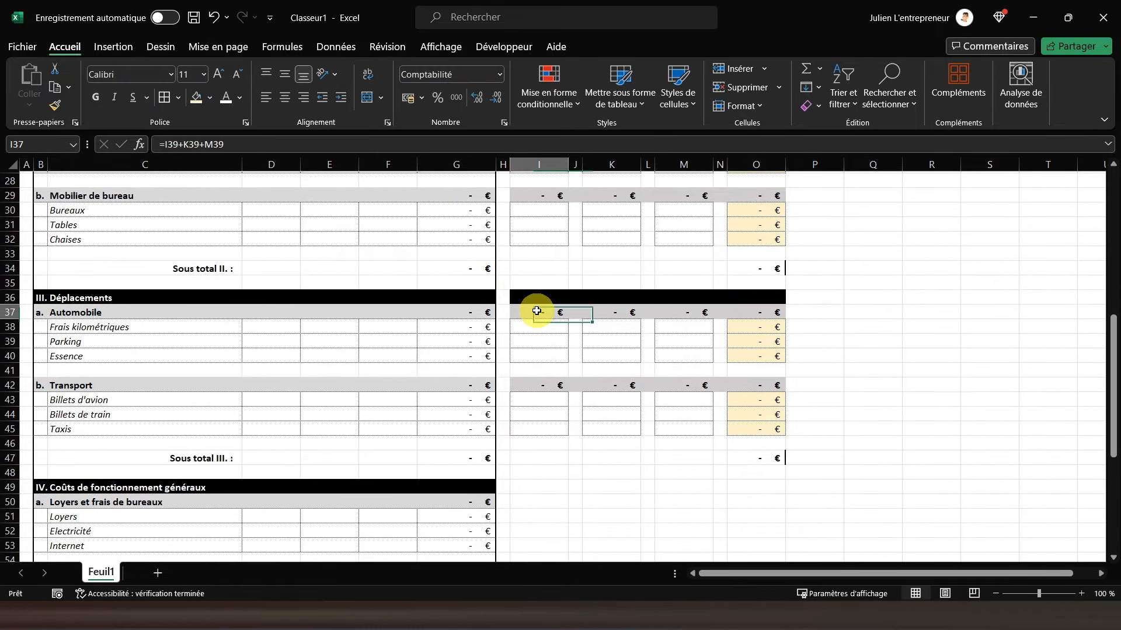
{"action": "left_click", "coordinate": [317, 144]}
{"action": "key", "text": "Return"}
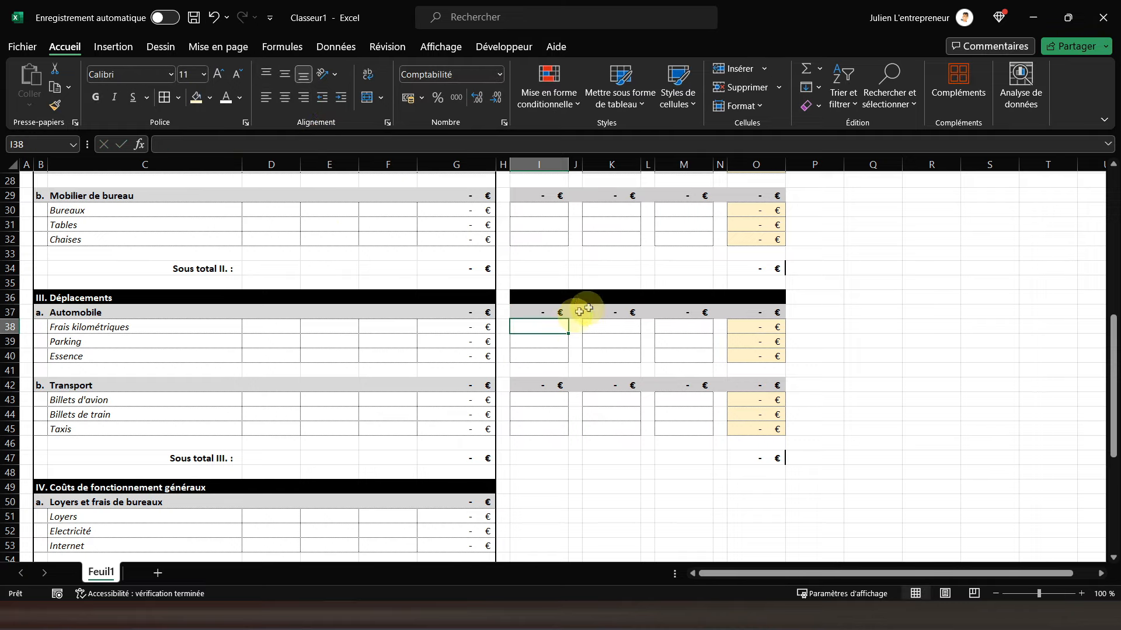
{"action": "left_click", "coordinate": [752, 458]}
{"action": "left_click", "coordinate": [376, 143]}
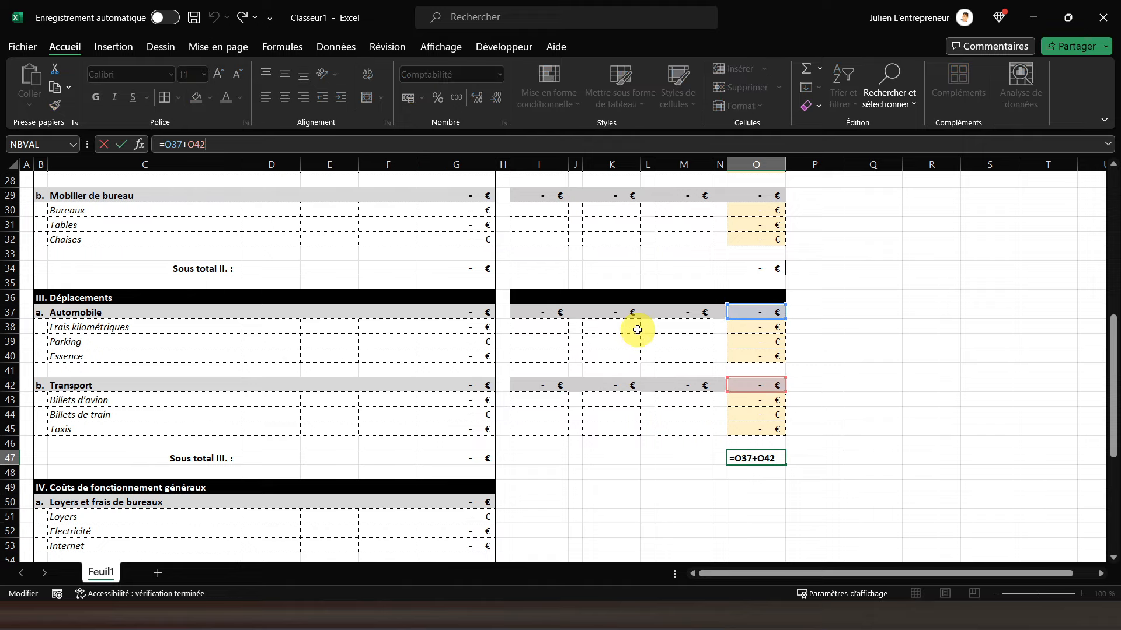
{"action": "key", "text": "Return"}
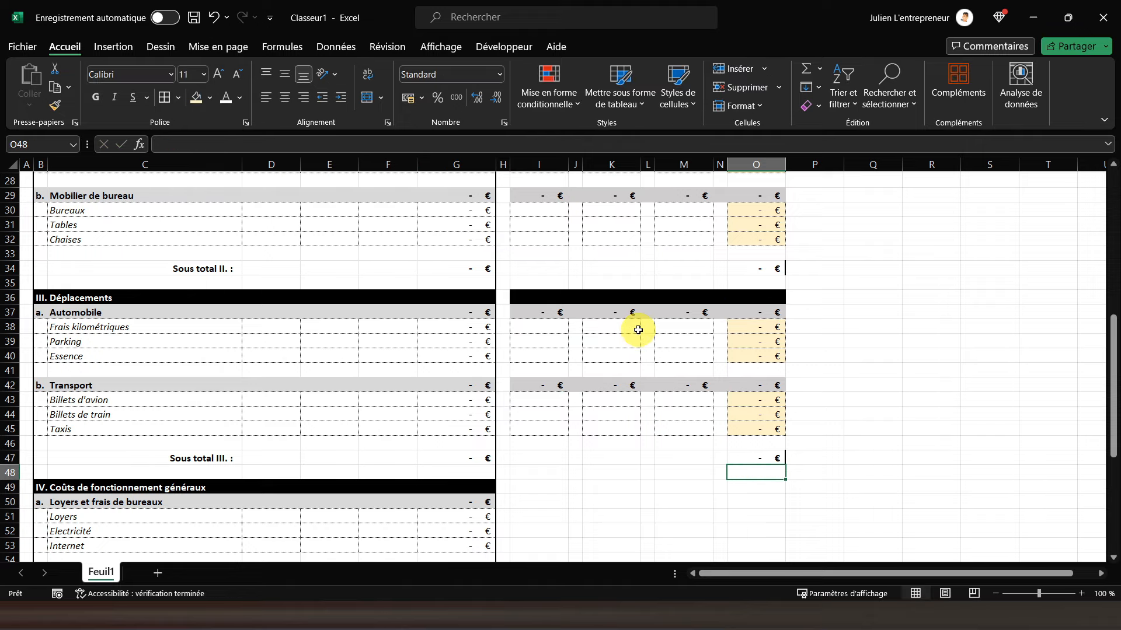
Step: Copy the "Déplacements" period block I36:O47 to I49 for the "Coûts de fonctionnement généraux" section
{"action": "scroll", "coordinate": [315, 338], "scroll_direction": "down", "scroll_amount": 3}
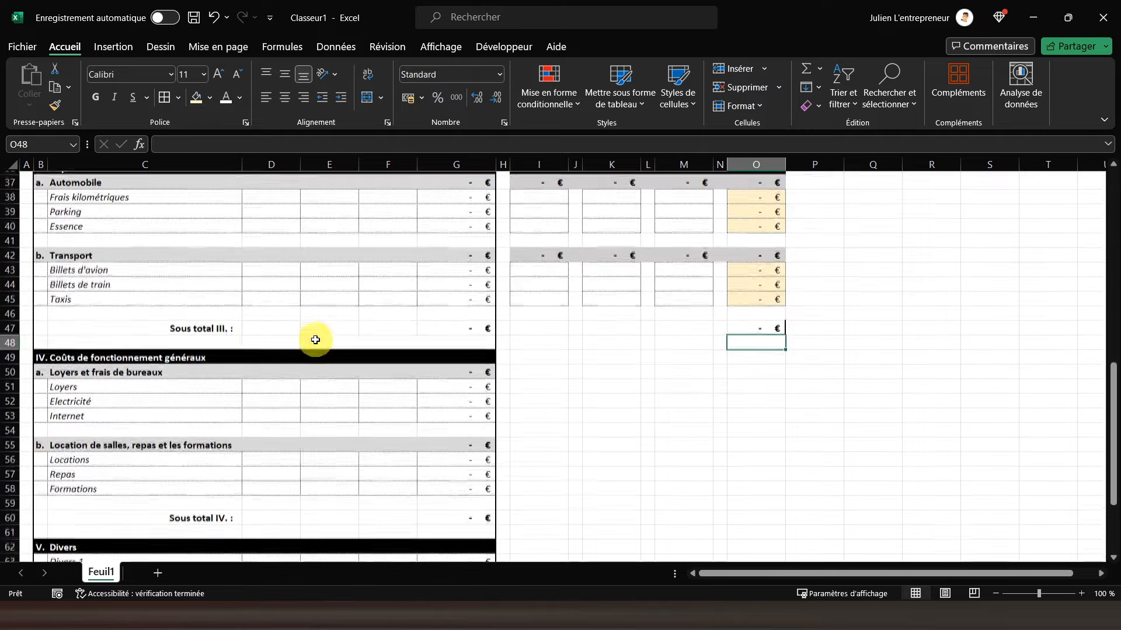
{"action": "scroll", "coordinate": [146, 315], "scroll_direction": "up", "scroll_amount": 2}
{"action": "left_click_drag", "start_coordinate": [525, 251], "coordinate": [766, 413]}
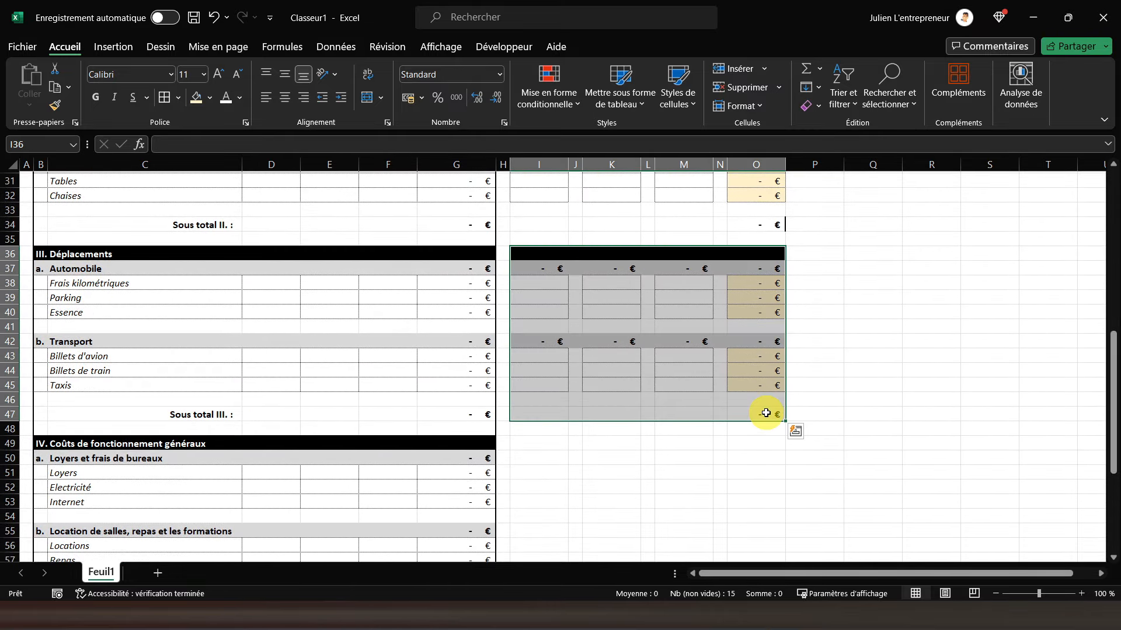
{"action": "key", "text": "ctrl+c"}
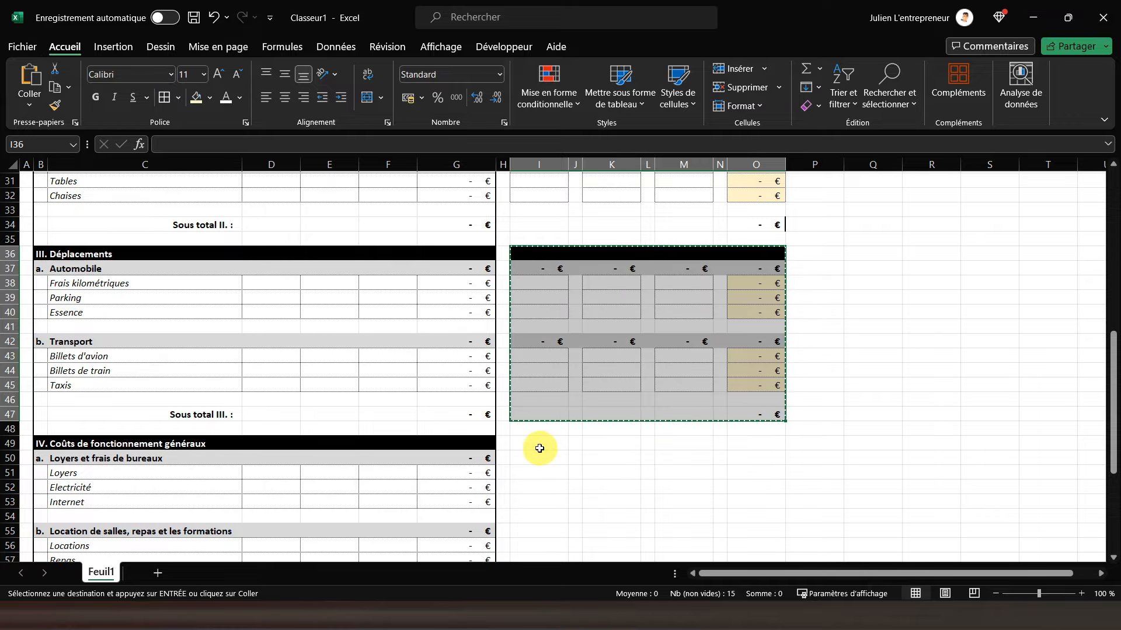
{"action": "left_click", "coordinate": [541, 442]}
{"action": "key", "text": "ctrl+v"}
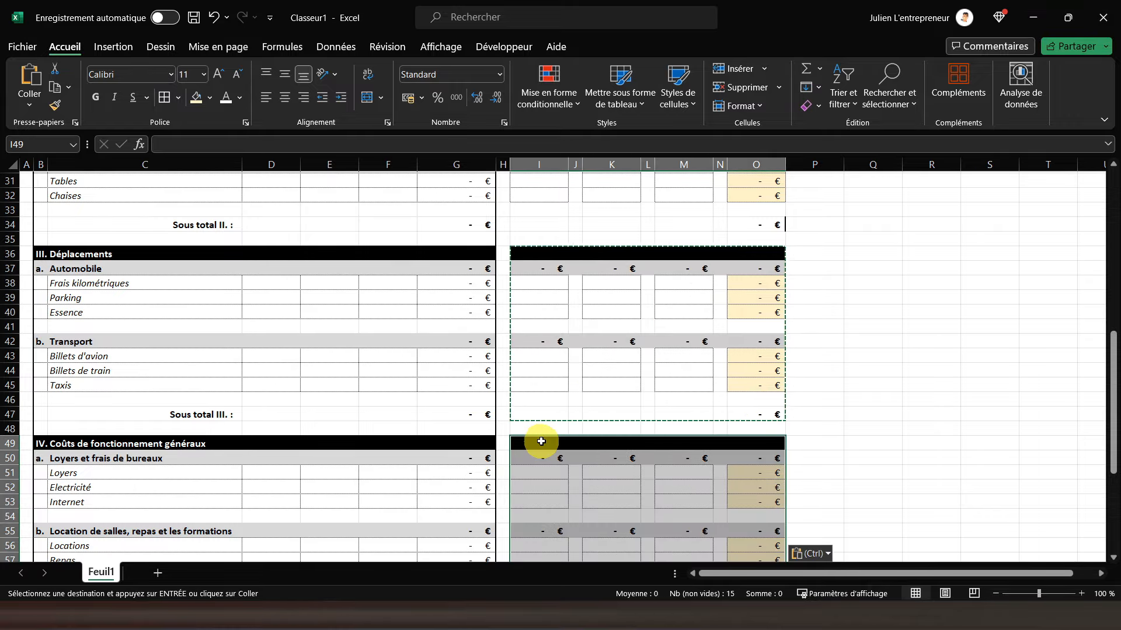
Step: Copy the header and "Loyers et frais de bureaux" block I49:O53 to I62 for the "Divers" section
{"action": "scroll", "coordinate": [537, 443], "scroll_direction": "down", "scroll_amount": 5}
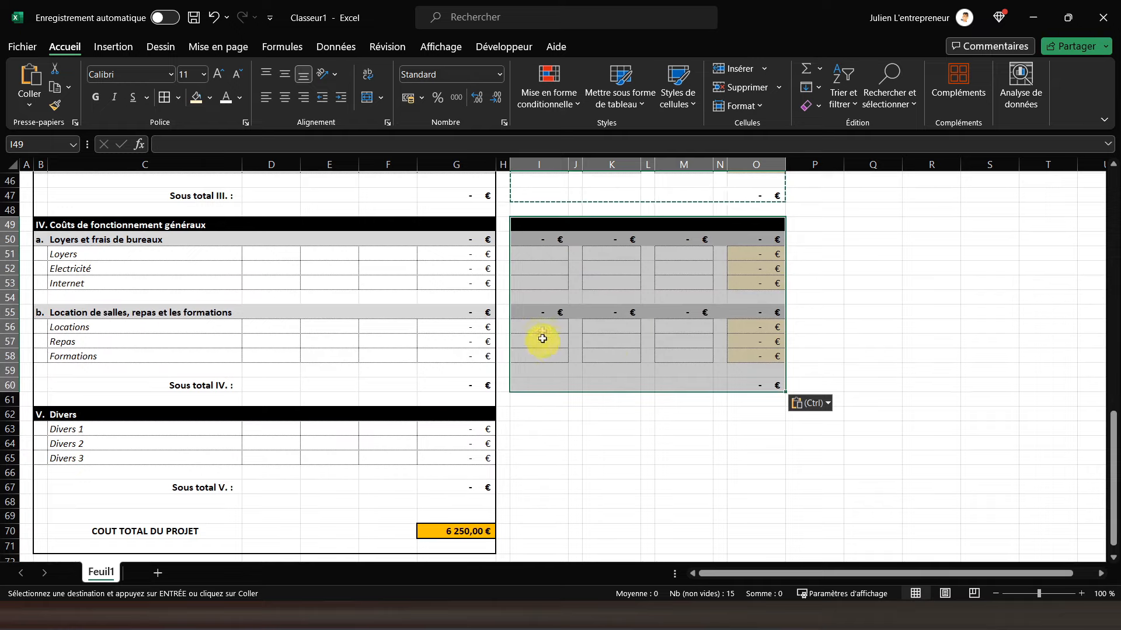
{"action": "left_click", "coordinate": [538, 315]}
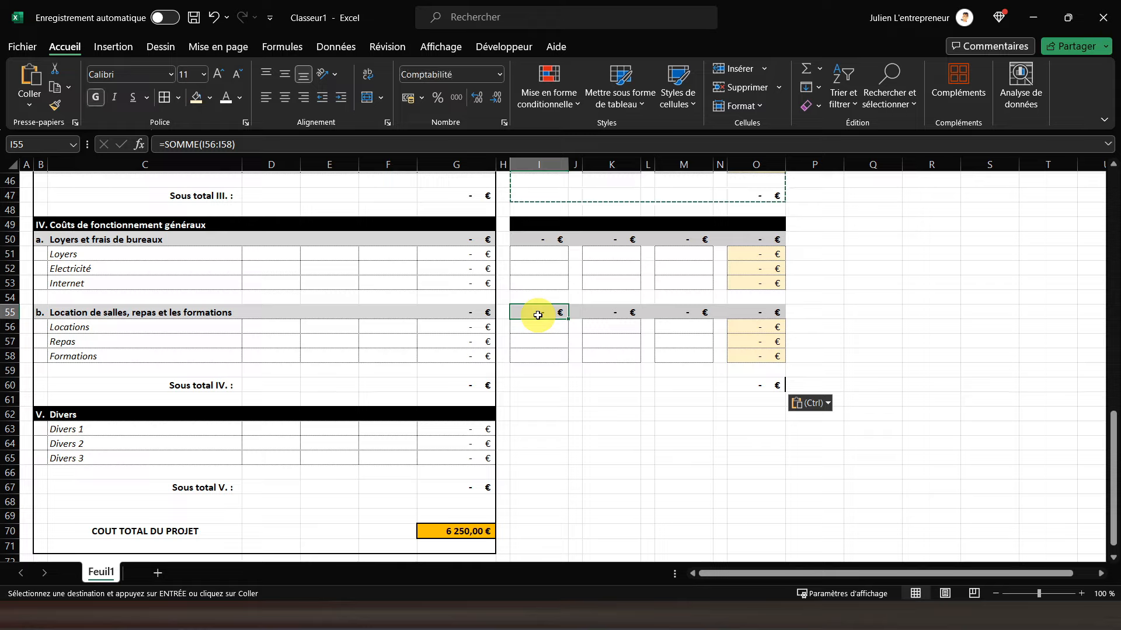
{"action": "left_click_drag", "start_coordinate": [533, 226], "coordinate": [766, 287]}
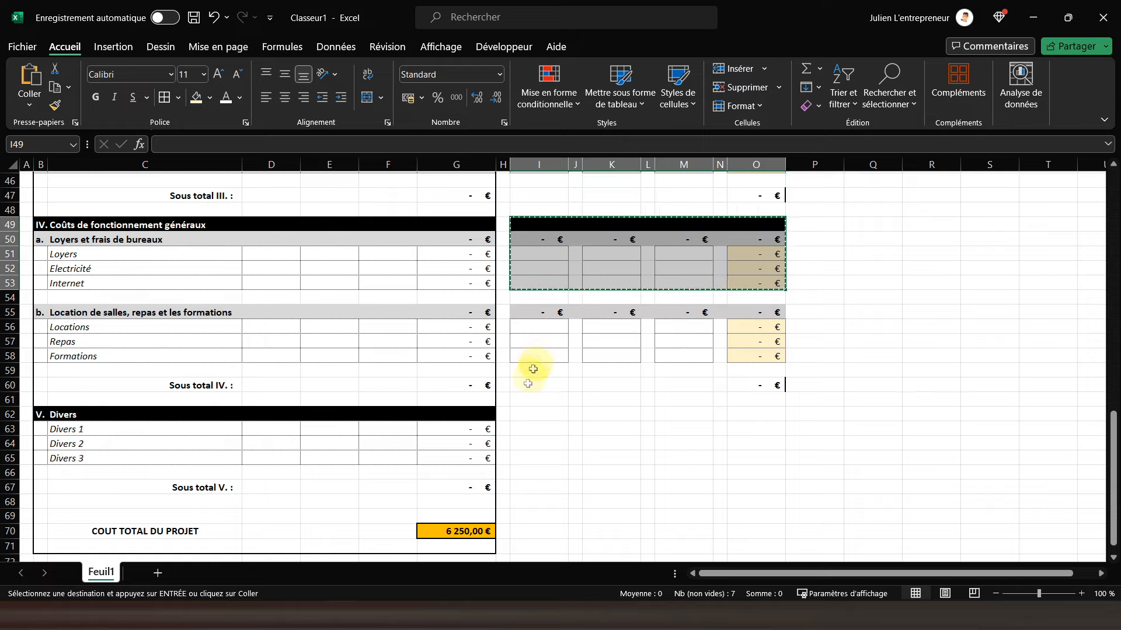
{"action": "key", "text": "ctrl+c"}
{"action": "left_click", "coordinate": [531, 413]}
{"action": "key", "text": "ctrl+v"}
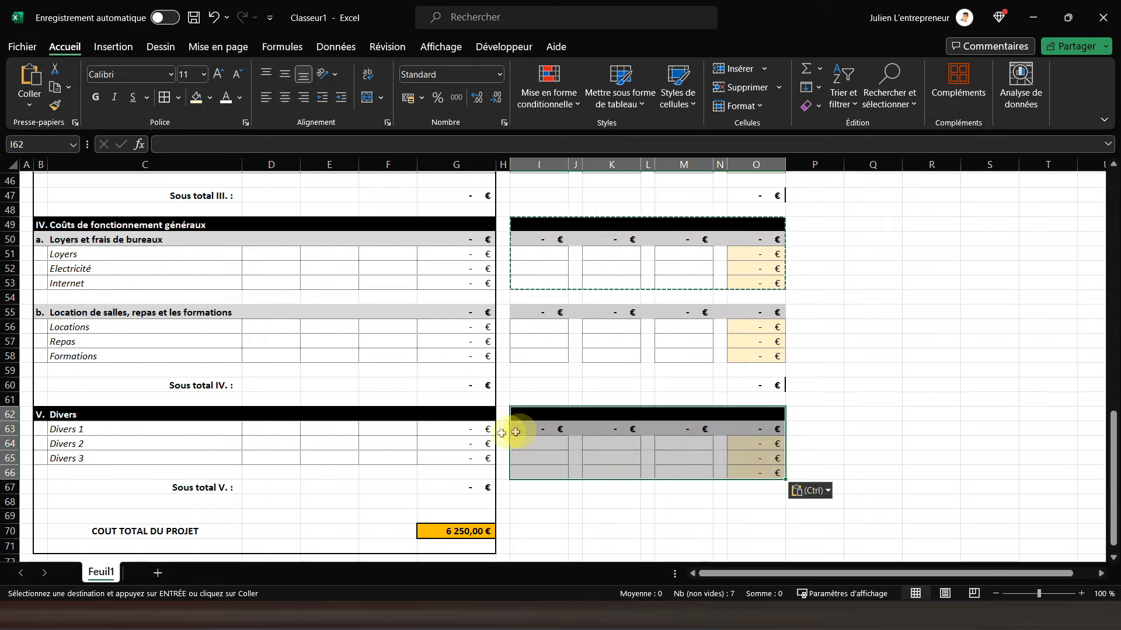
Step: Delete the subtotal cells I63:O63 from the "Divers" block, shifting cells up, and check the TOTAL formulas in O63 and O64
{"action": "left_click", "coordinate": [526, 430]}
{"action": "left_click_drag", "start_coordinate": [622, 425], "coordinate": [763, 428]}
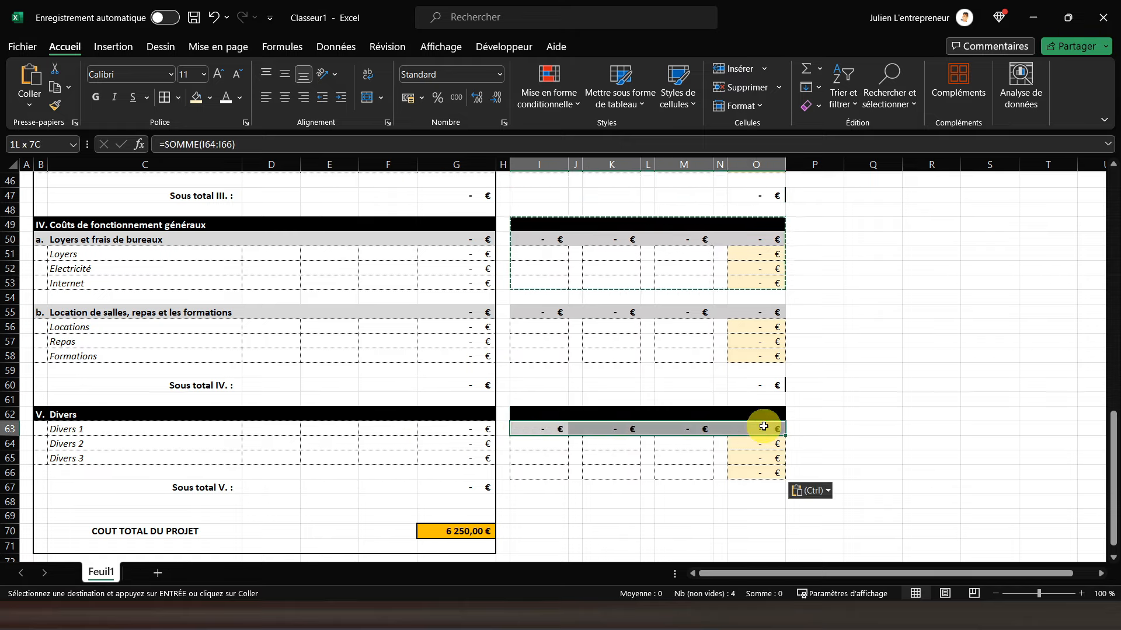
{"action": "right_click", "coordinate": [763, 428]}
{"action": "left_click", "coordinate": [813, 313]}
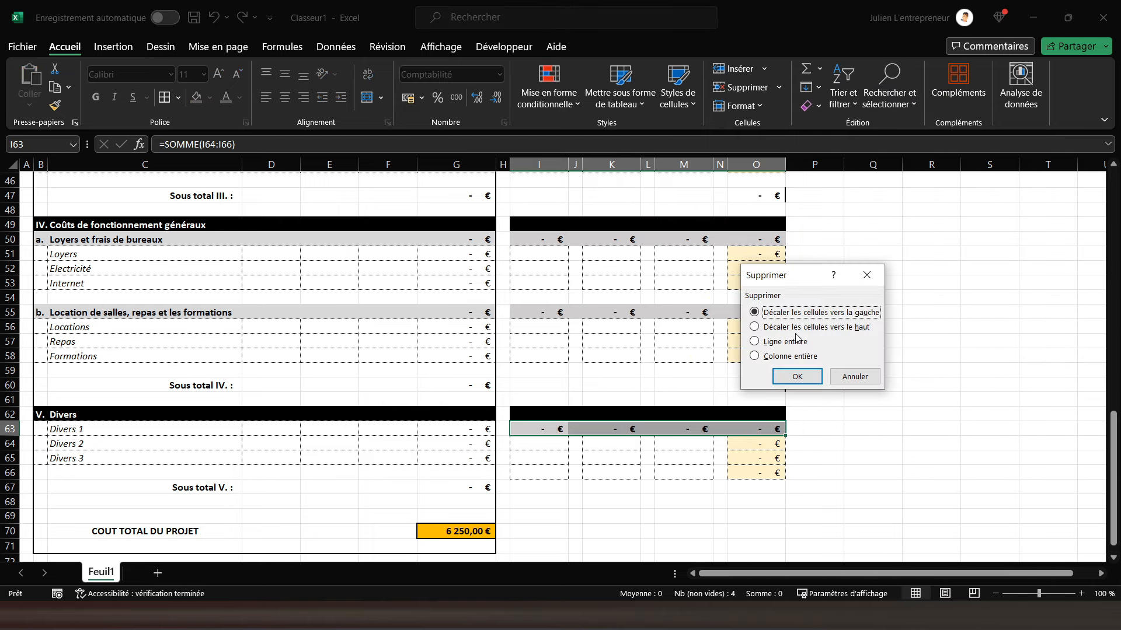
{"action": "left_click", "coordinate": [794, 328]}
{"action": "left_click", "coordinate": [797, 376]}
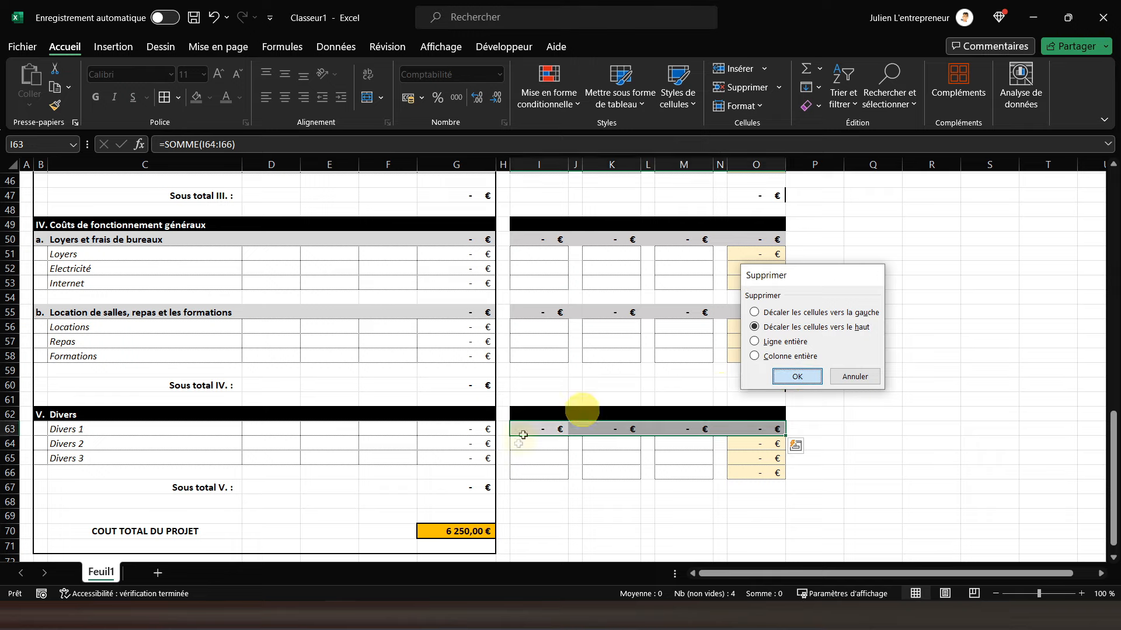
{"action": "left_click", "coordinate": [745, 427]}
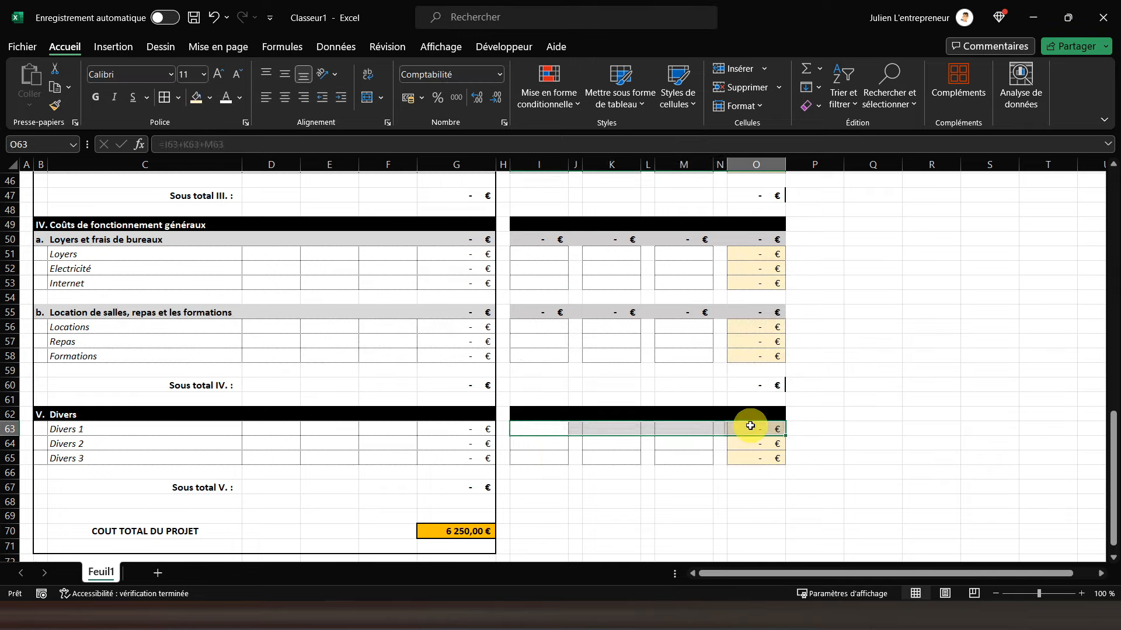
{"action": "left_click", "coordinate": [401, 146]}
{"action": "key", "text": "Return"}
{"action": "left_click", "coordinate": [738, 443]}
{"action": "left_click", "coordinate": [448, 143]}
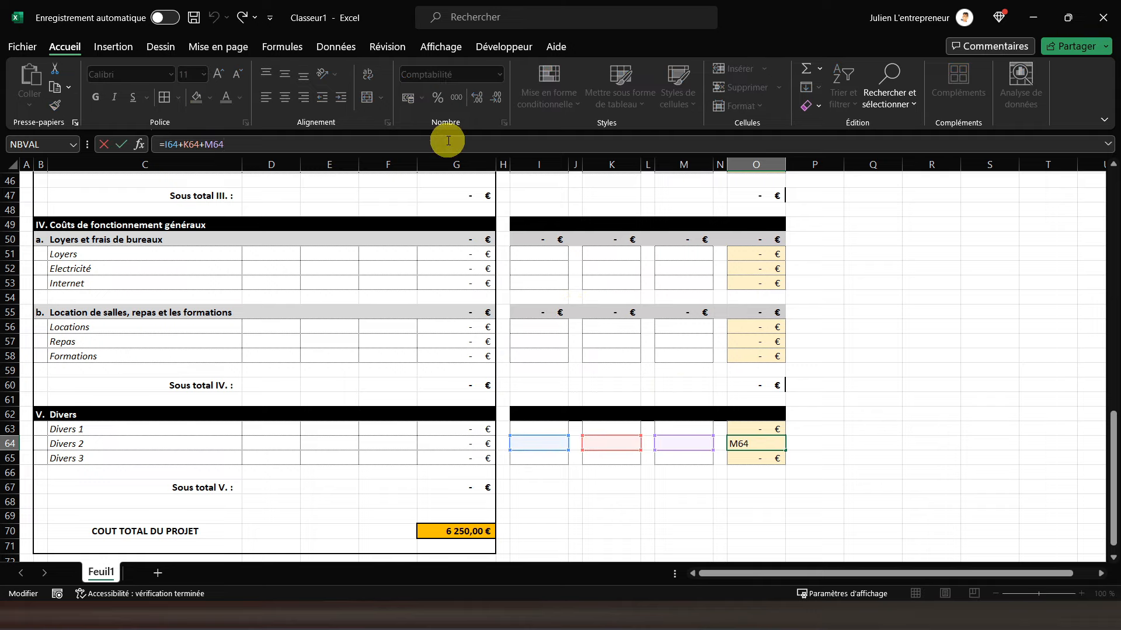
{"action": "key", "text": "Return"}
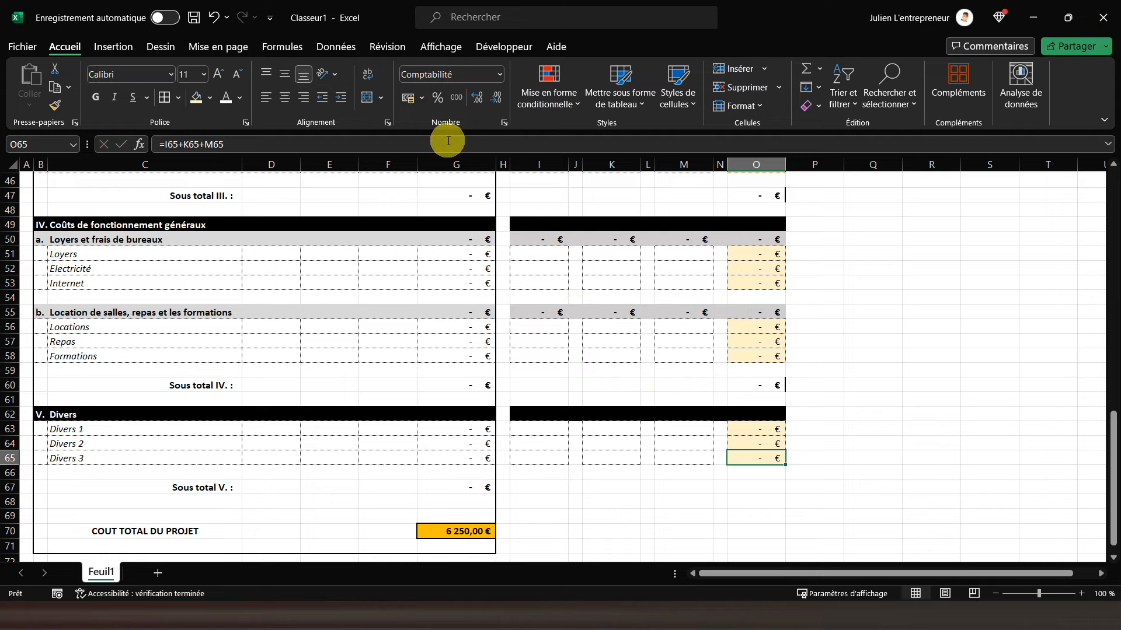
Step: Copy the "Sous total V." formula from G67 into O67 in the TOTAL column
{"action": "left_click", "coordinate": [471, 489]}
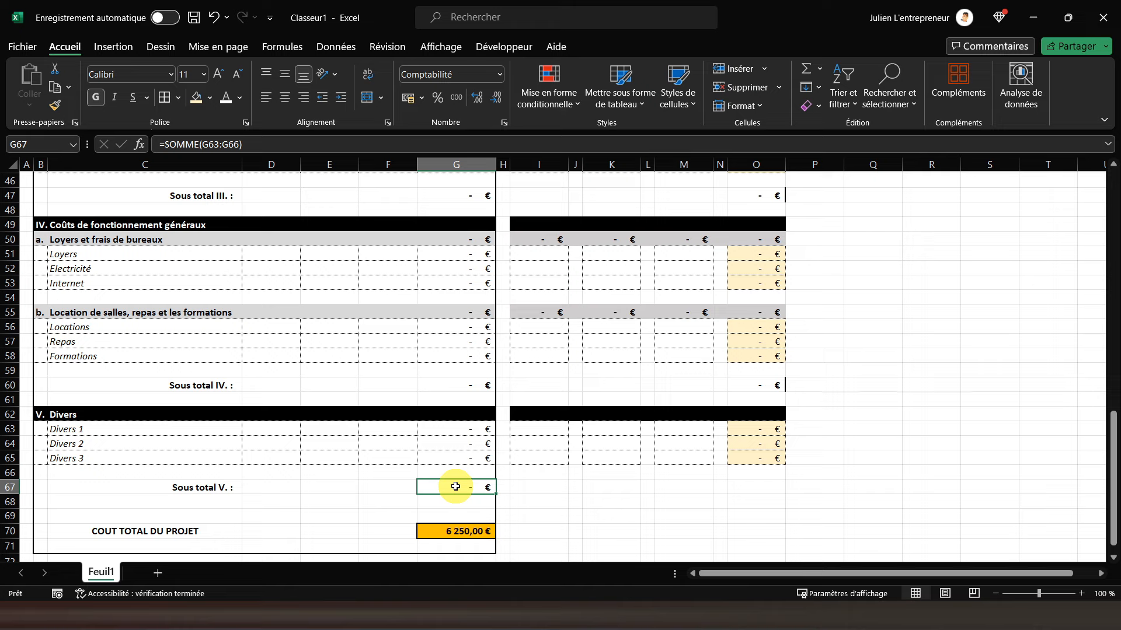
{"action": "right_click", "coordinate": [455, 486]}
{"action": "left_click", "coordinate": [528, 57]}
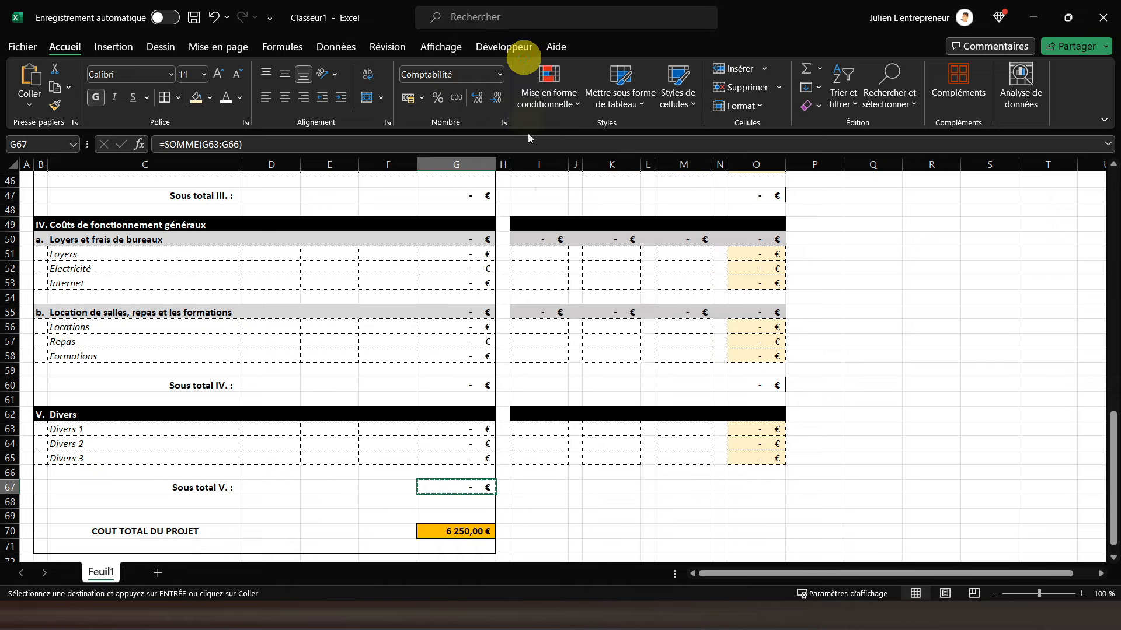
{"action": "left_click", "coordinate": [751, 487]}
{"action": "right_click", "coordinate": [751, 487]}
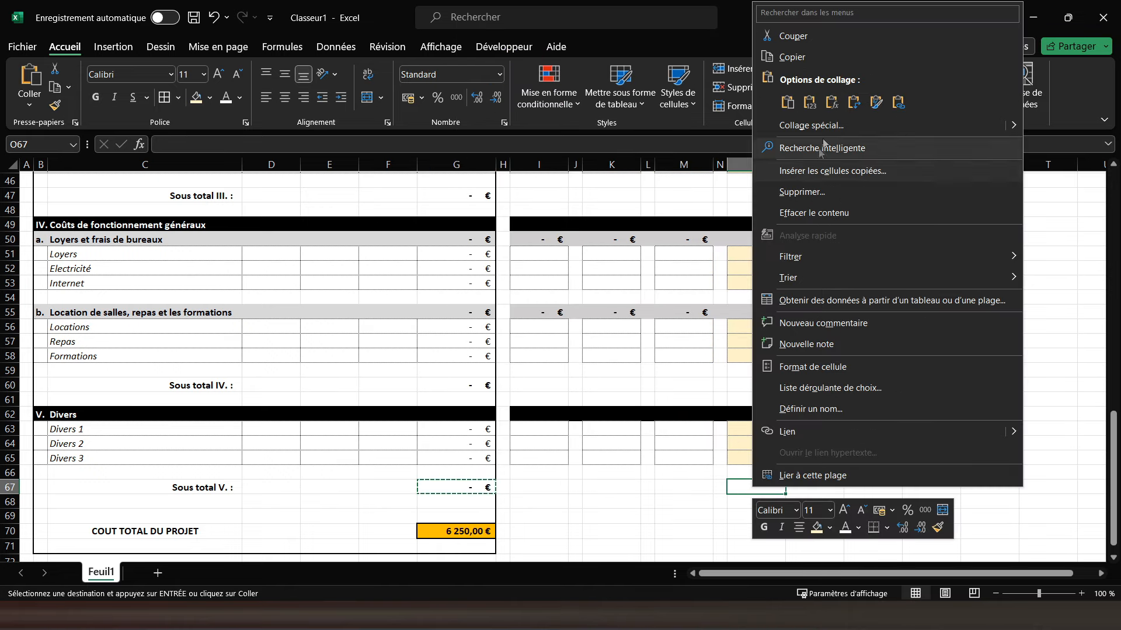
{"action": "left_click", "coordinate": [832, 103]}
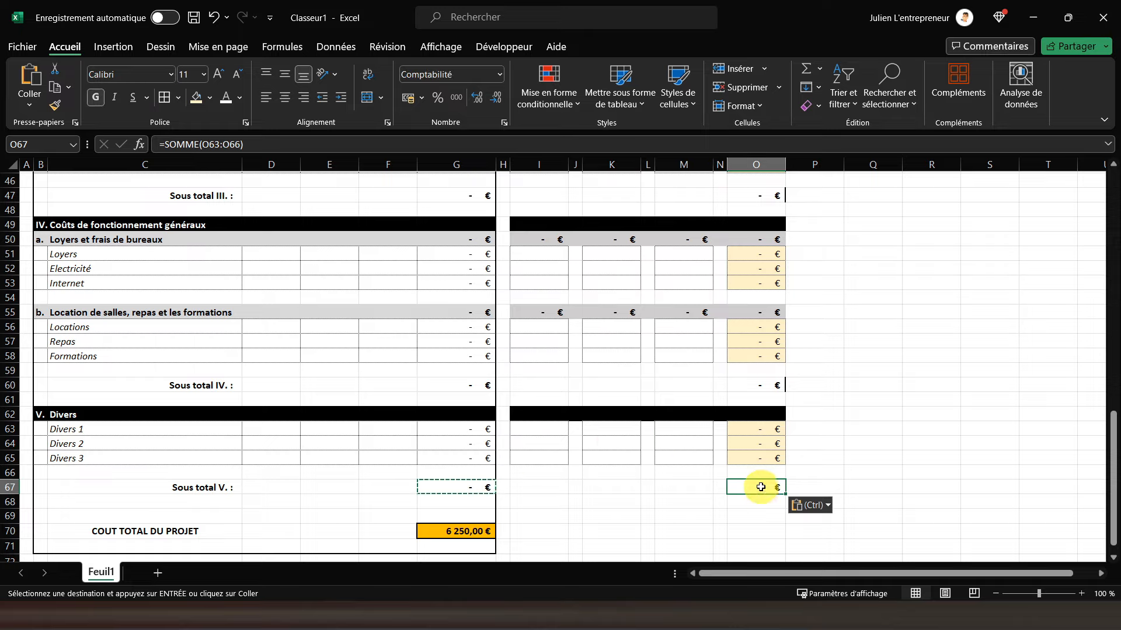
Step: Copy the "COUT TOTAL DU PROJET" cell G70 to O70 and widen column O slightly
{"action": "left_click", "coordinate": [575, 400]}
{"action": "left_click", "coordinate": [525, 505]}
{"action": "left_click", "coordinate": [524, 531]}
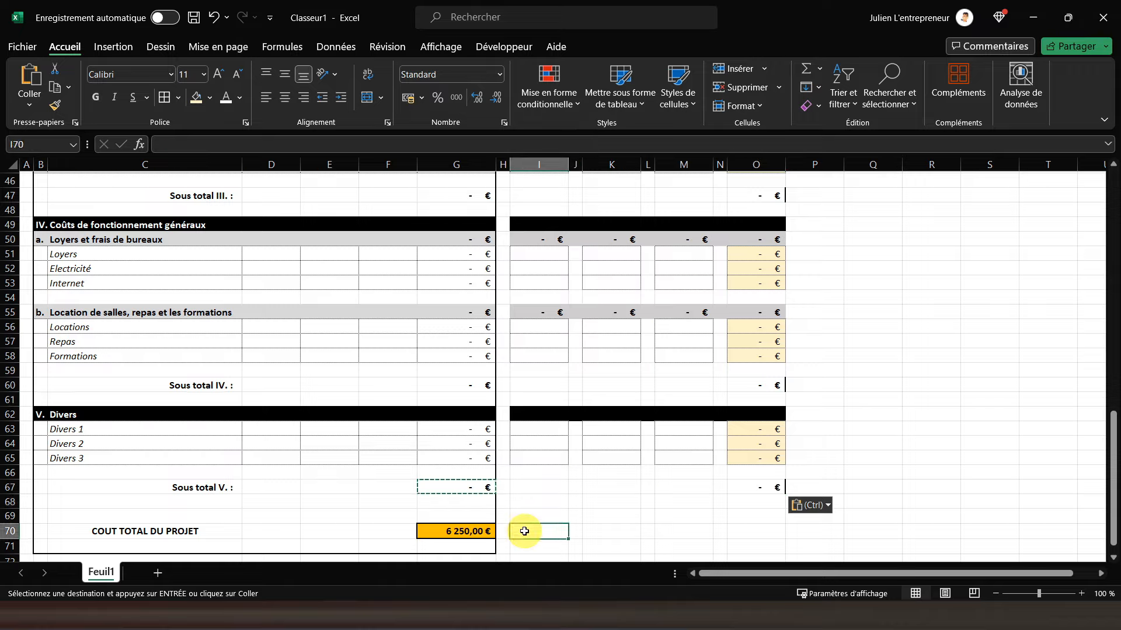
{"action": "left_click", "coordinate": [453, 532]}
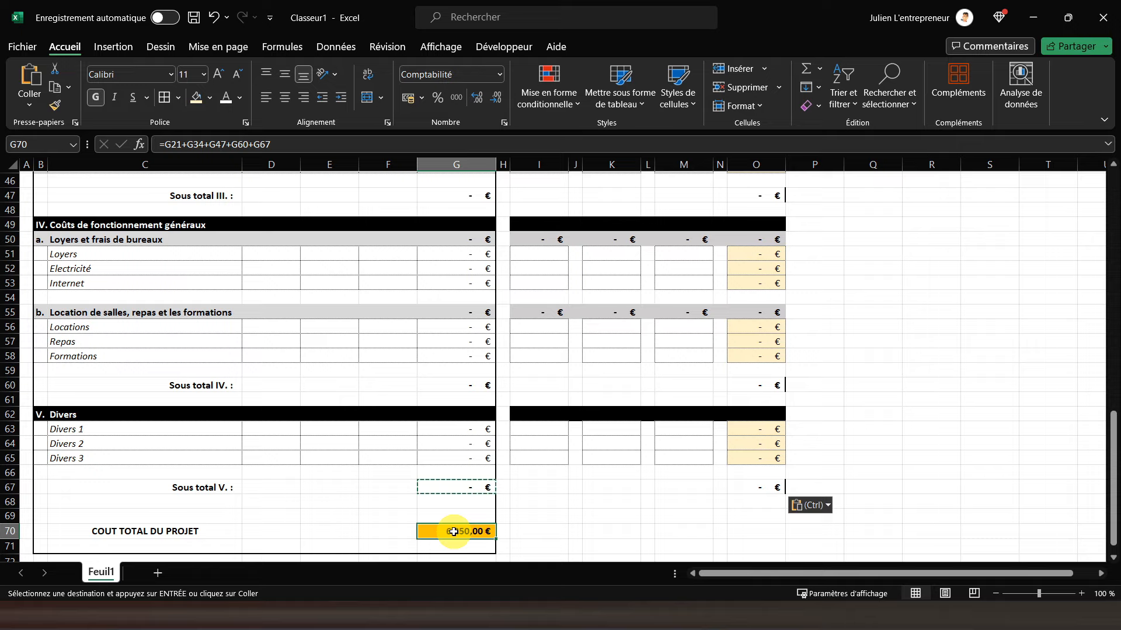
{"action": "key", "text": "ctrl+c"}
{"action": "left_click", "coordinate": [740, 530]}
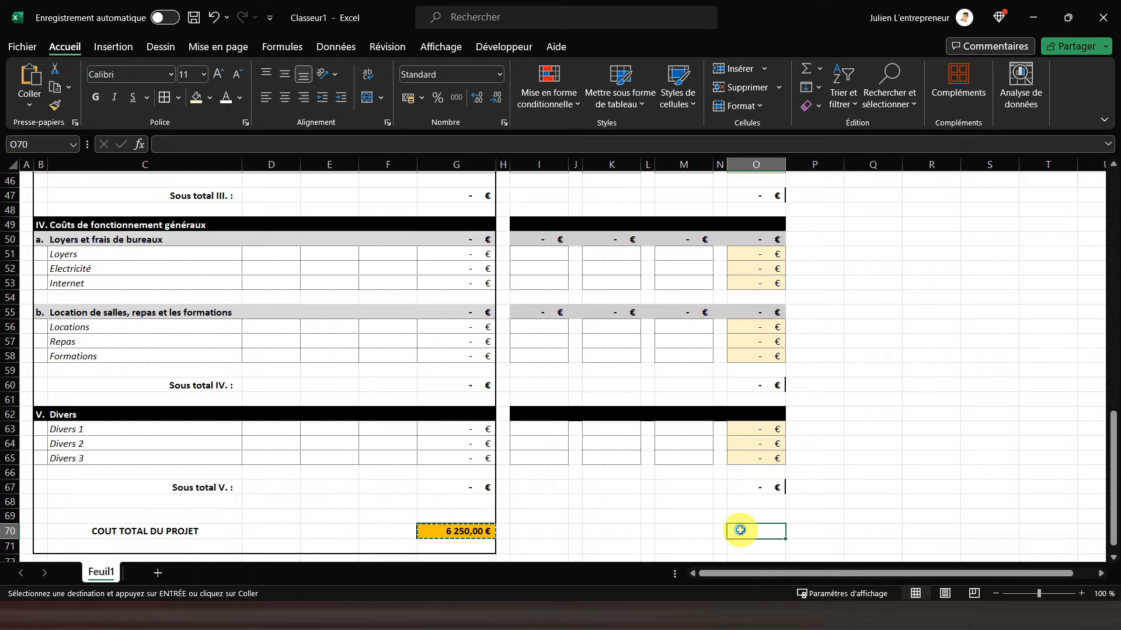
{"action": "key", "text": "ctrl+v"}
{"action": "left_click_drag", "start_coordinate": [788, 168], "coordinate": [797, 168]}
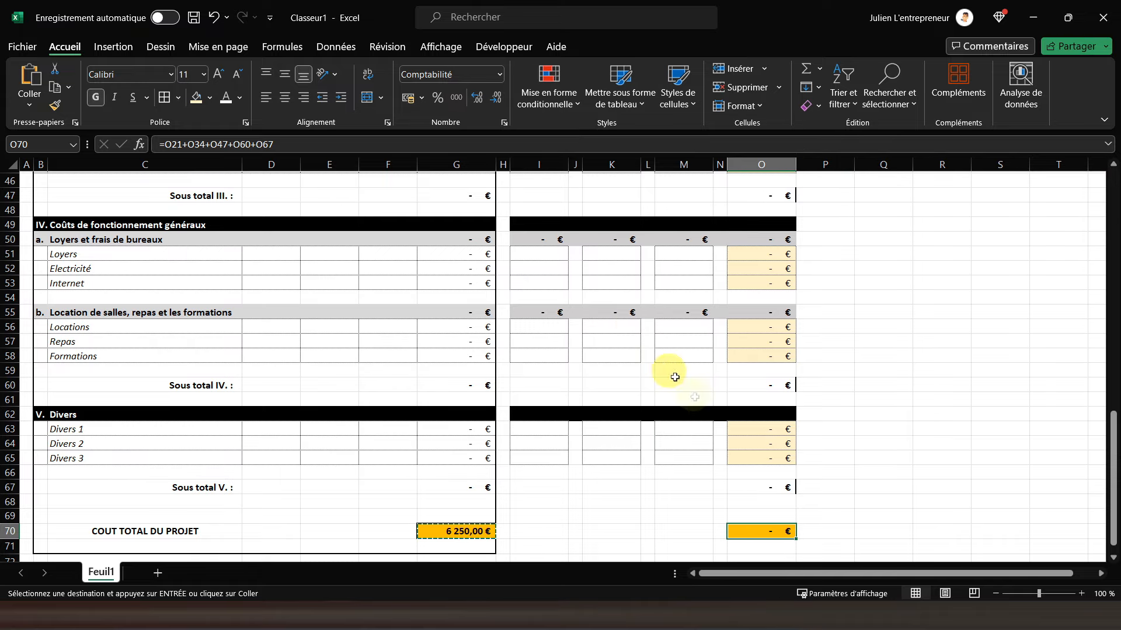
Step: Apply a thick outside border around the whole period breakdown block I3:O71
{"action": "left_click", "coordinate": [673, 399]}
{"action": "scroll", "coordinate": [648, 537], "scroll_direction": "up", "scroll_amount": 15}
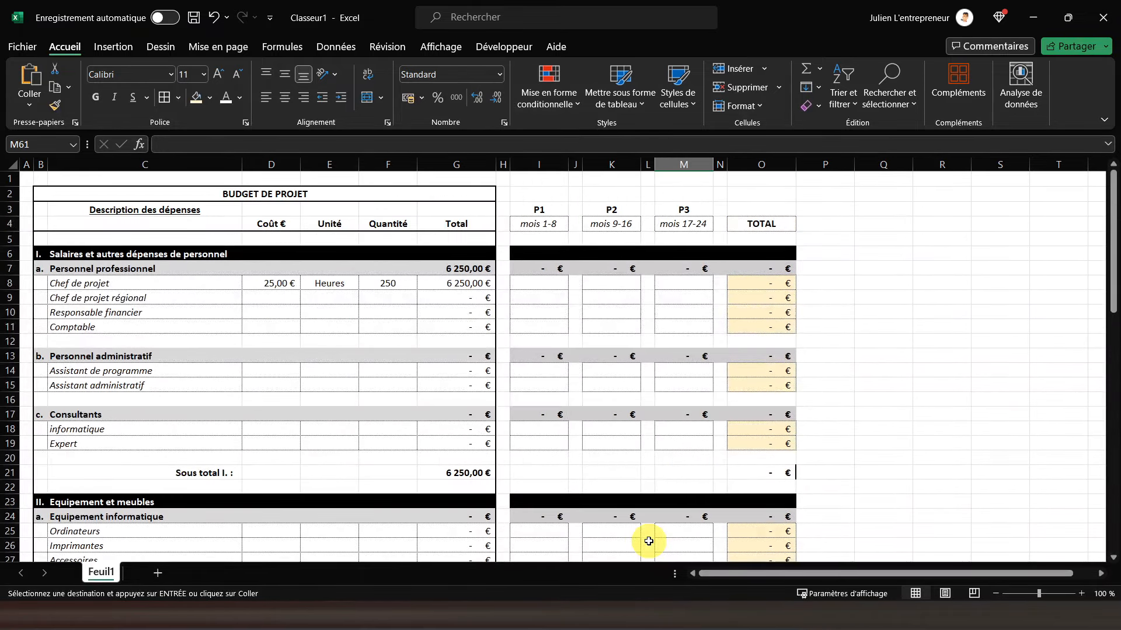
{"action": "left_click", "coordinate": [534, 209]}
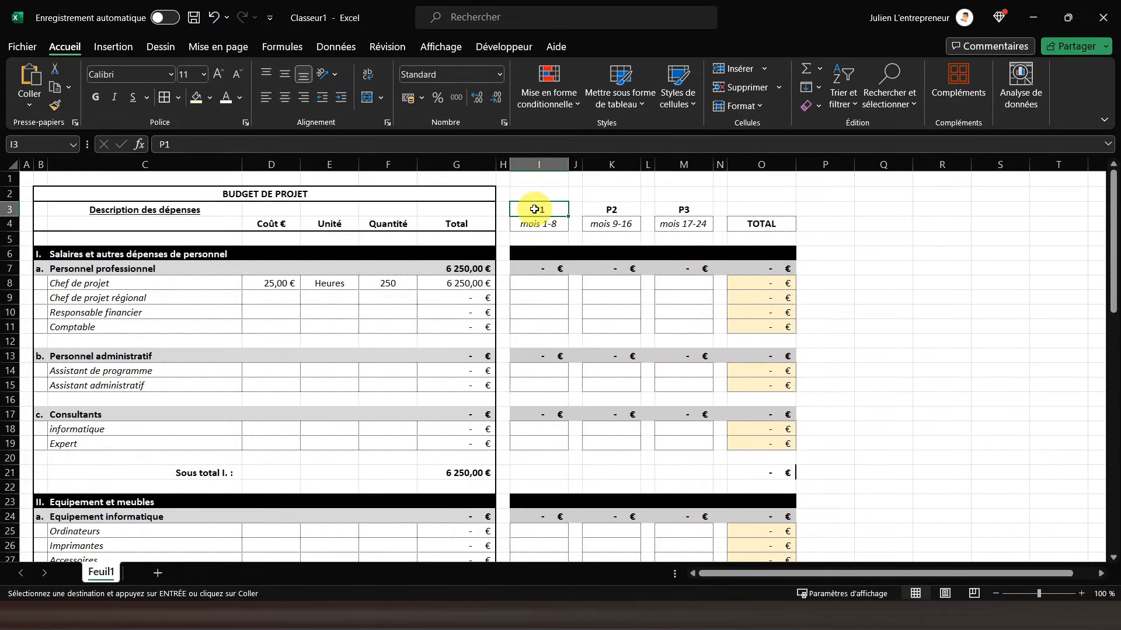
{"action": "left_click_drag", "start_coordinate": [534, 209], "coordinate": [768, 545]}
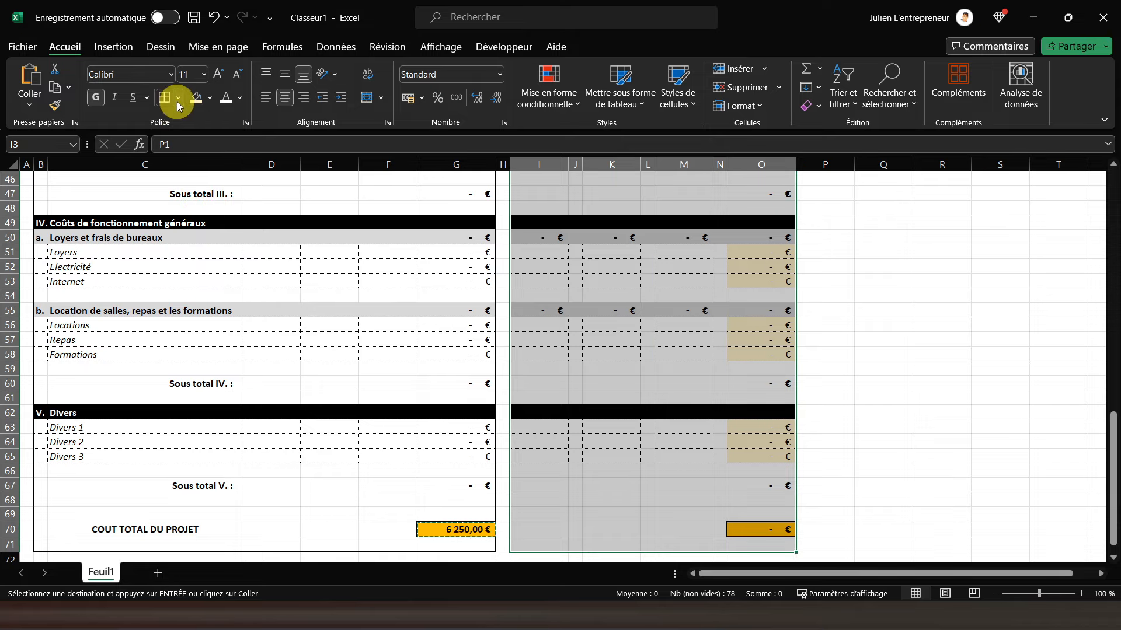
{"action": "left_click", "coordinate": [178, 98]}
{"action": "left_click", "coordinate": [240, 287]}
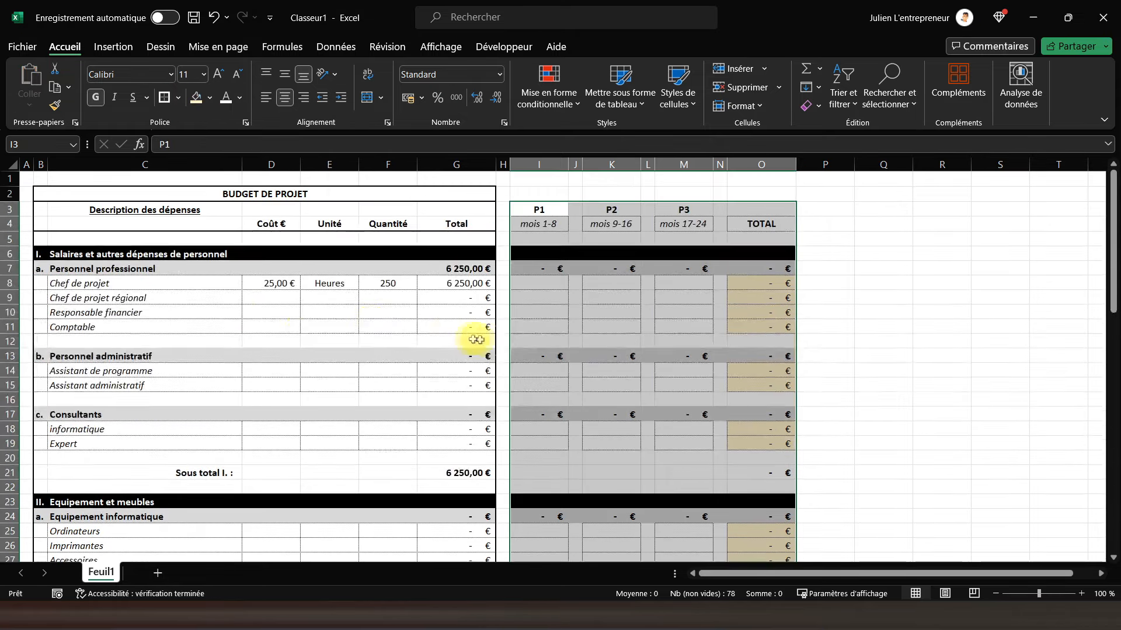
{"action": "left_click", "coordinate": [574, 343]}
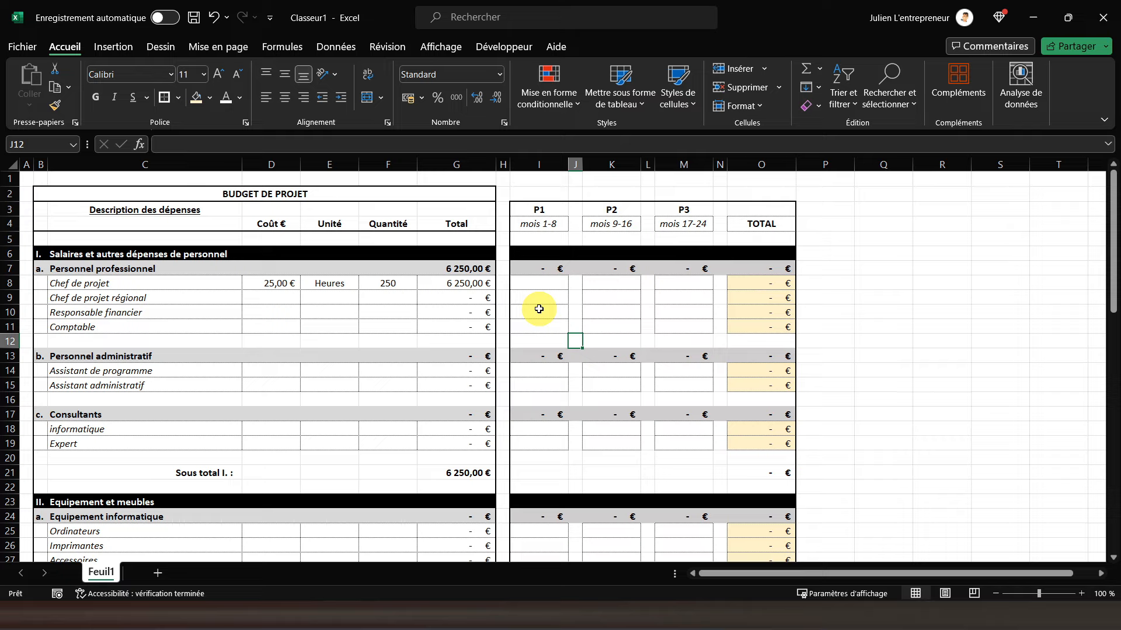
Step: Narrow column P to the same spacer width as columns H and N
{"action": "left_click", "coordinate": [838, 160]}
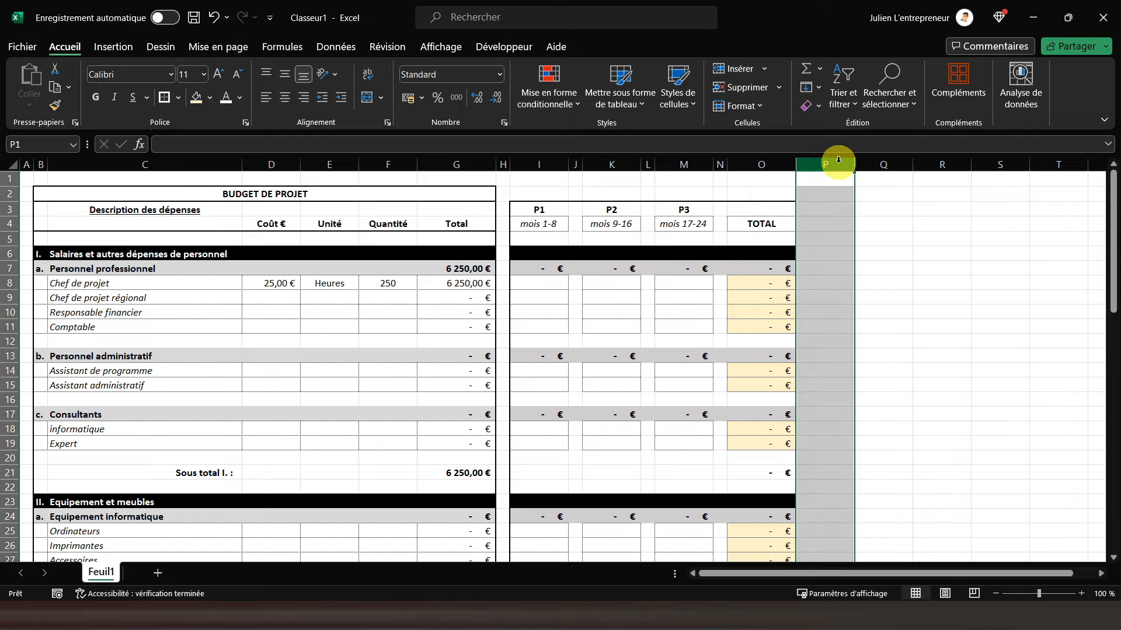
{"action": "right_click", "coordinate": [839, 162]}
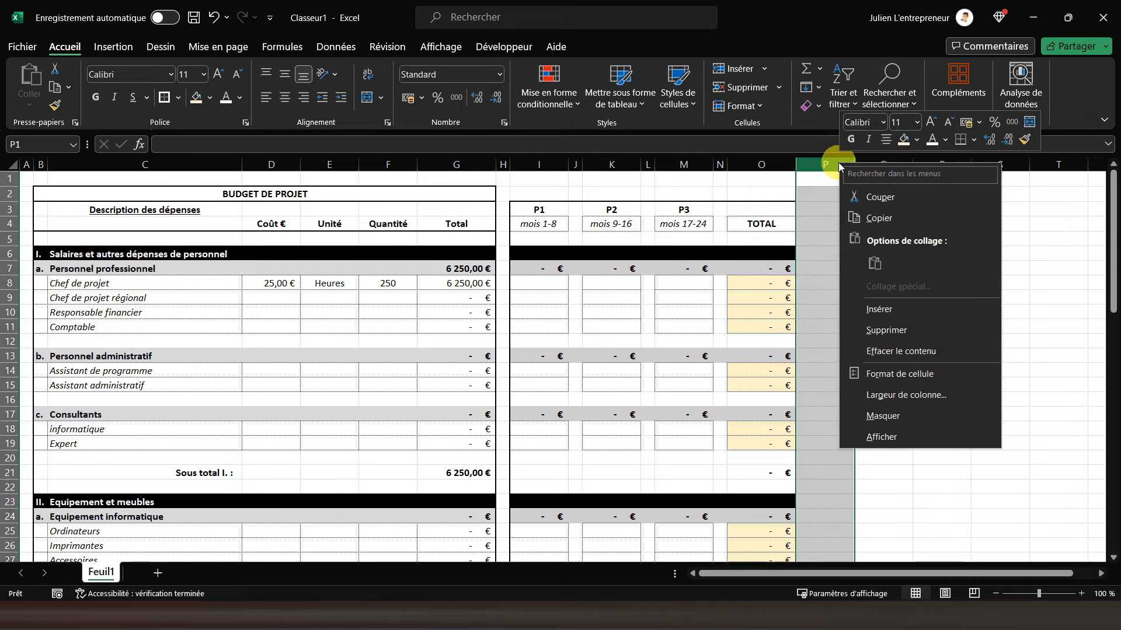
{"action": "left_click", "coordinate": [882, 395]}
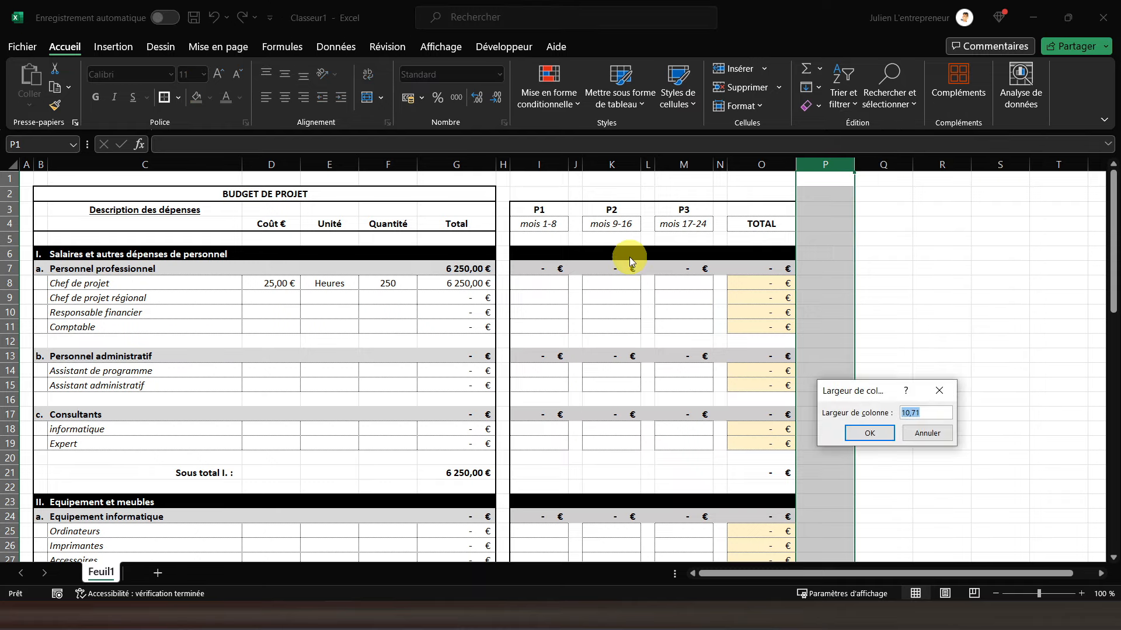
{"action": "key", "text": "Return"}
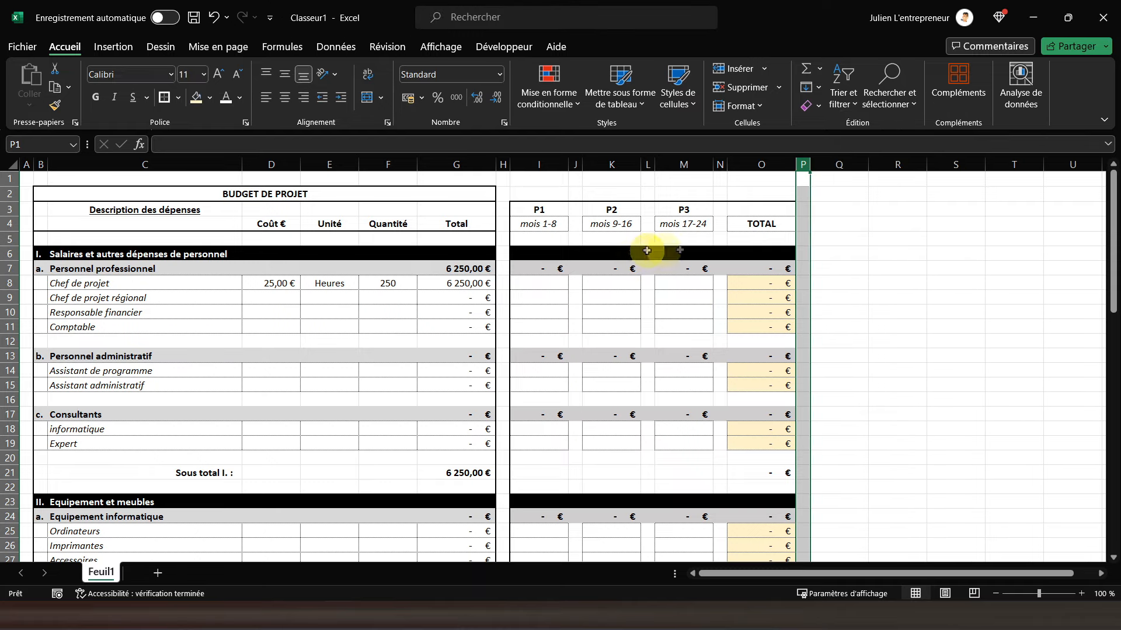
{"action": "left_click", "coordinate": [841, 255]}
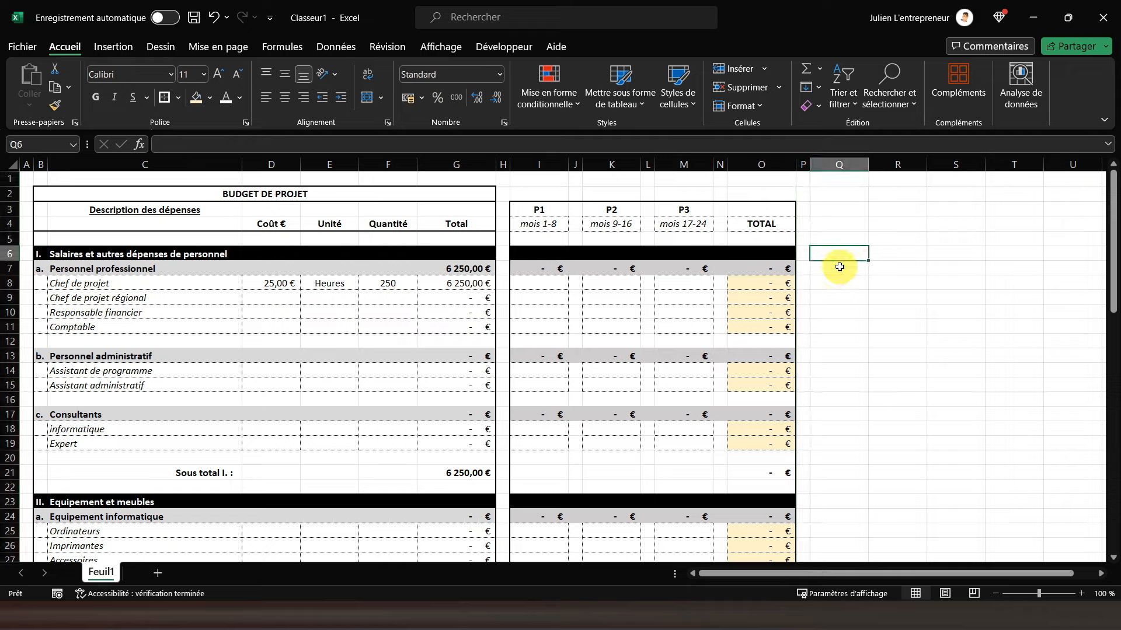
Step: Review the "Chef de projet" cost, unit, quantity and total formula in D8:G8
{"action": "left_click", "coordinate": [275, 283]}
{"action": "left_click", "coordinate": [334, 284]}
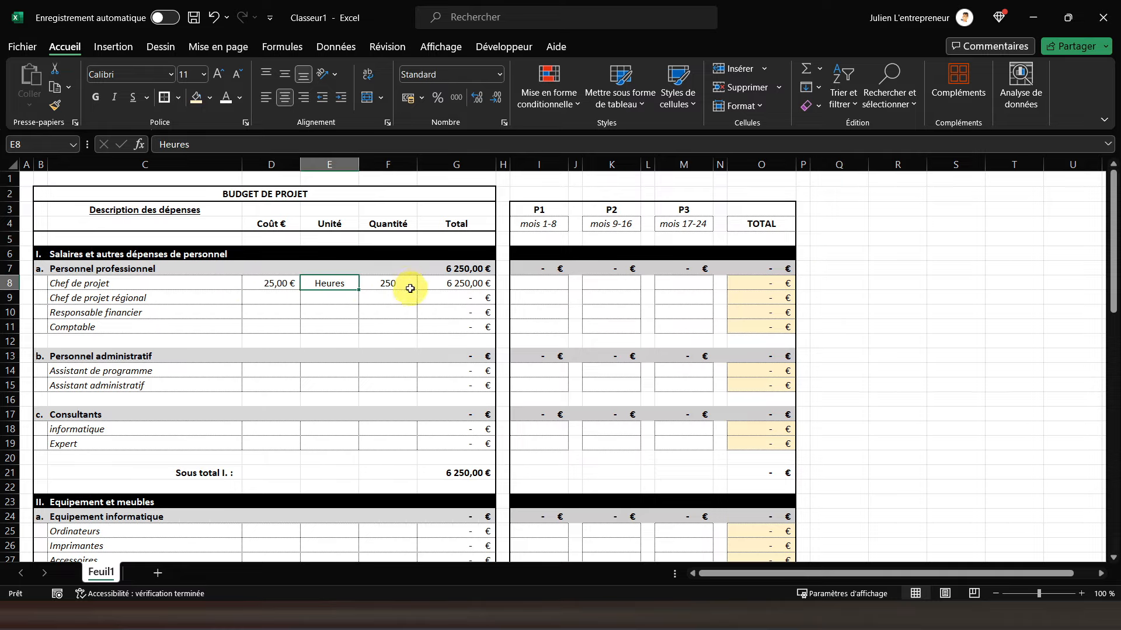
{"action": "left_click", "coordinate": [400, 286]}
{"action": "left_click", "coordinate": [440, 283]}
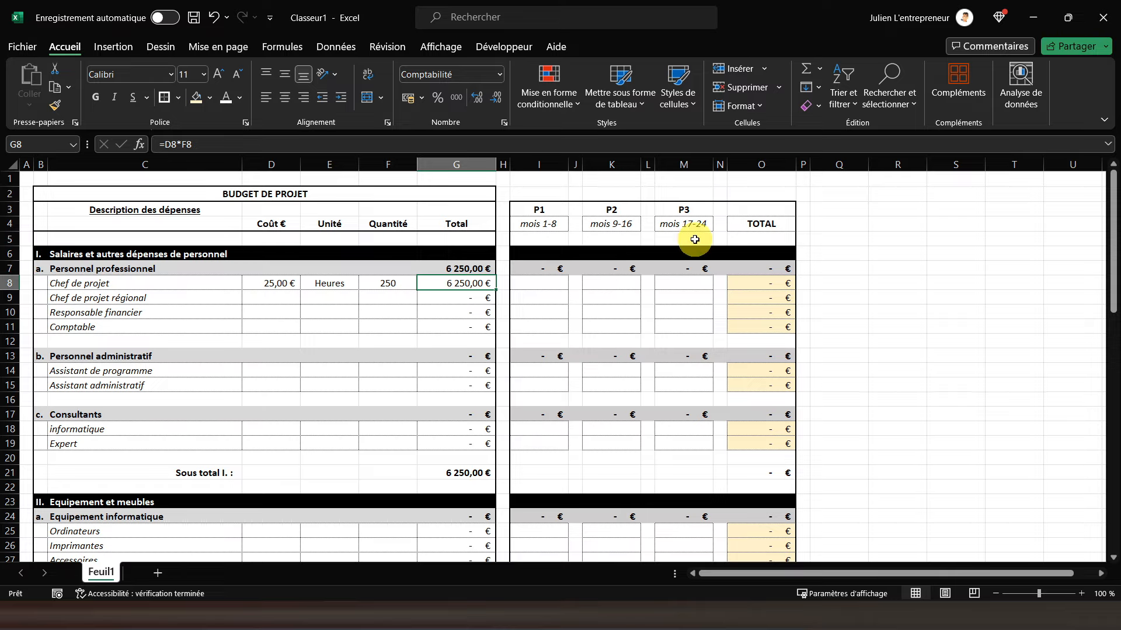
Step: Enter the heading "Vérif" in Q7, centred and in italics
{"action": "left_click", "coordinate": [831, 266]}
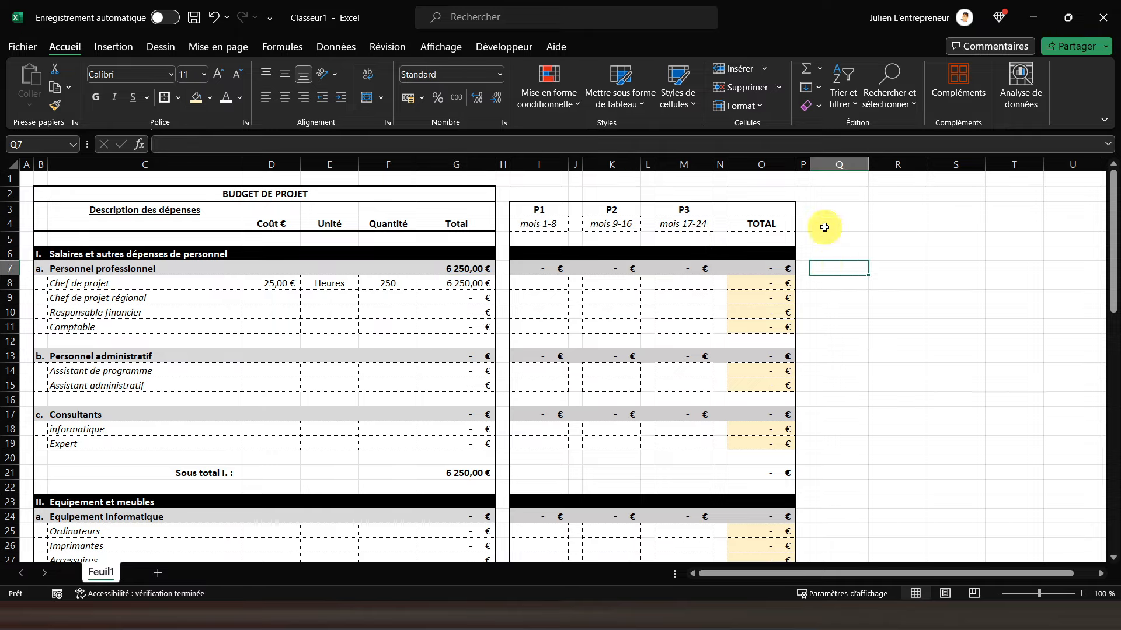
{"action": "type", "text": "Vérif"}
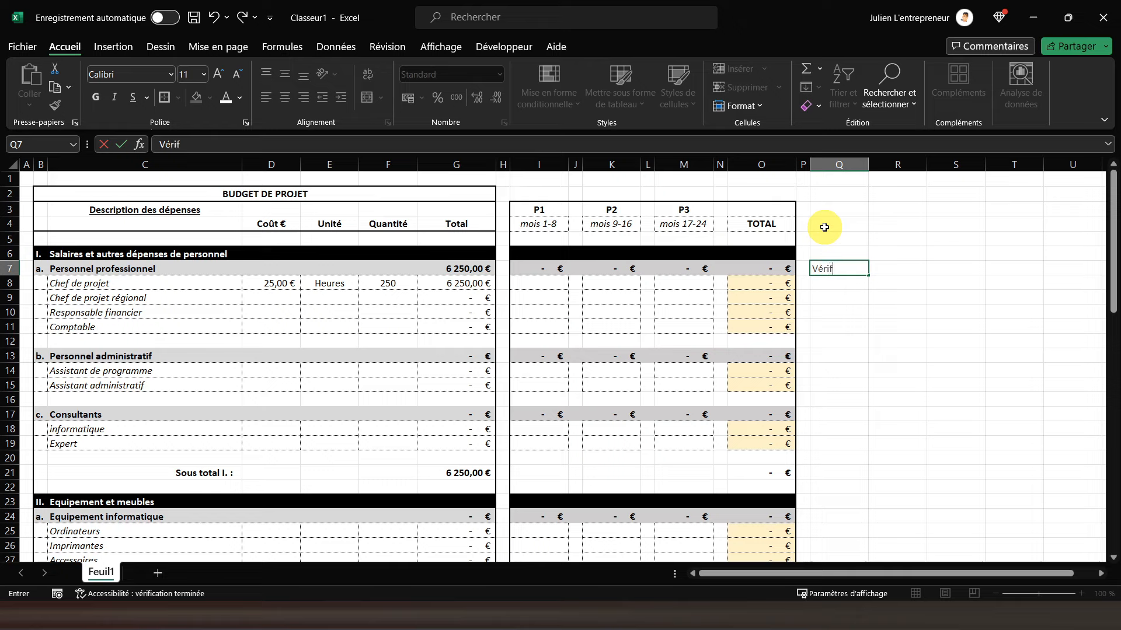
{"action": "key", "text": "Return"}
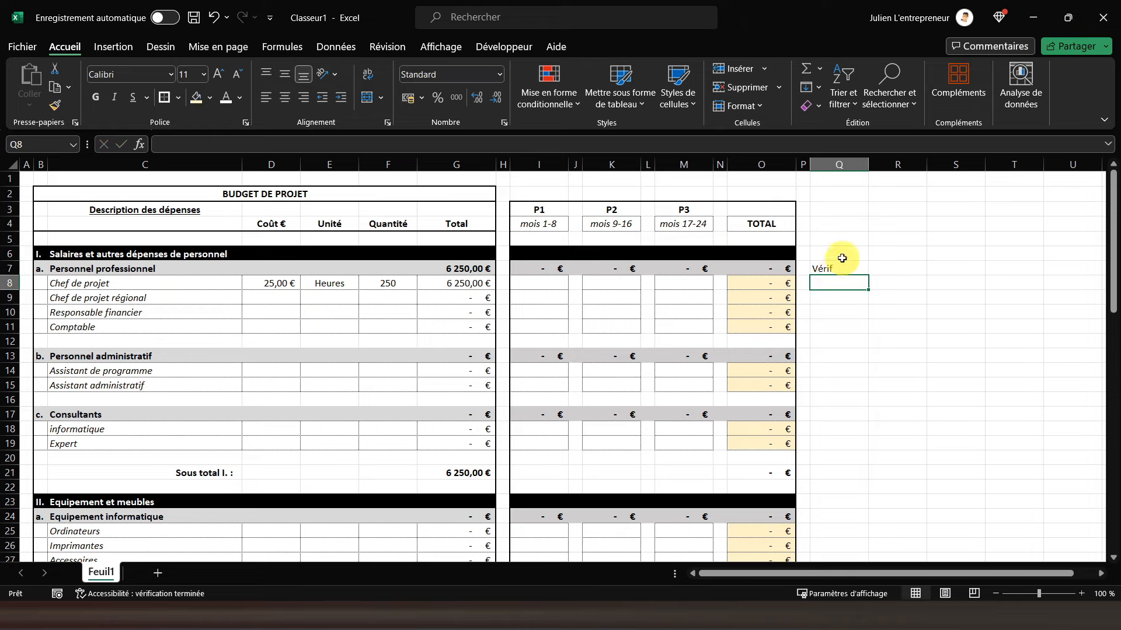
{"action": "left_click", "coordinate": [827, 272]}
{"action": "left_click", "coordinate": [285, 97]}
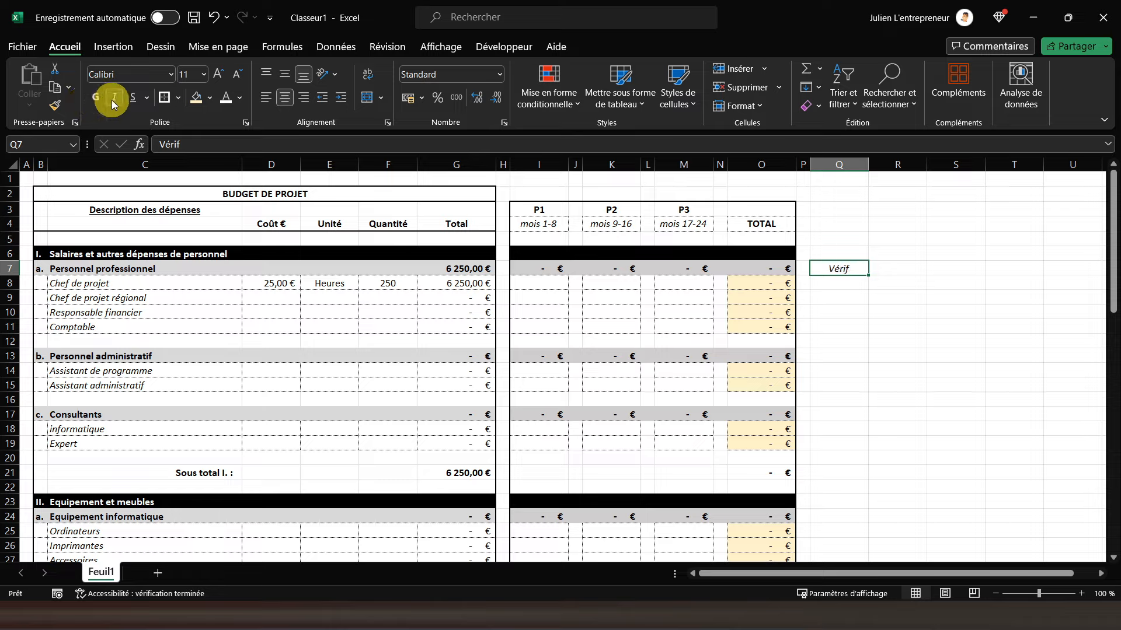
{"action": "left_click", "coordinate": [839, 164]}
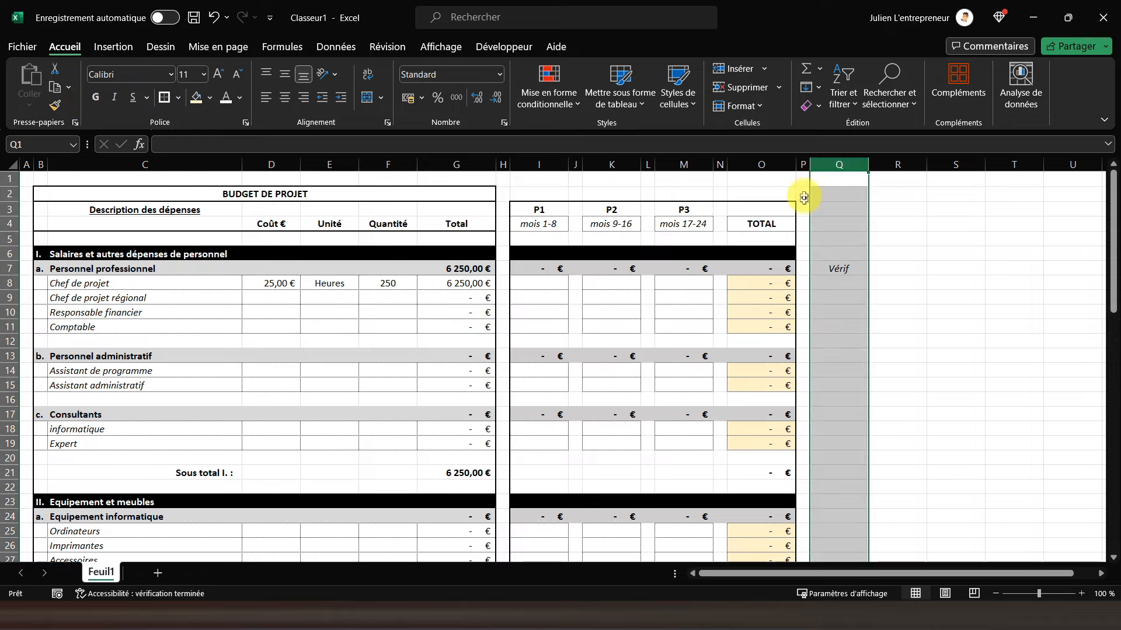
{"action": "left_click", "coordinate": [826, 268]}
Step: Enter the check formula =G8-O8 in Q8 under the "Vérif" heading
{"action": "left_click", "coordinate": [836, 283]}
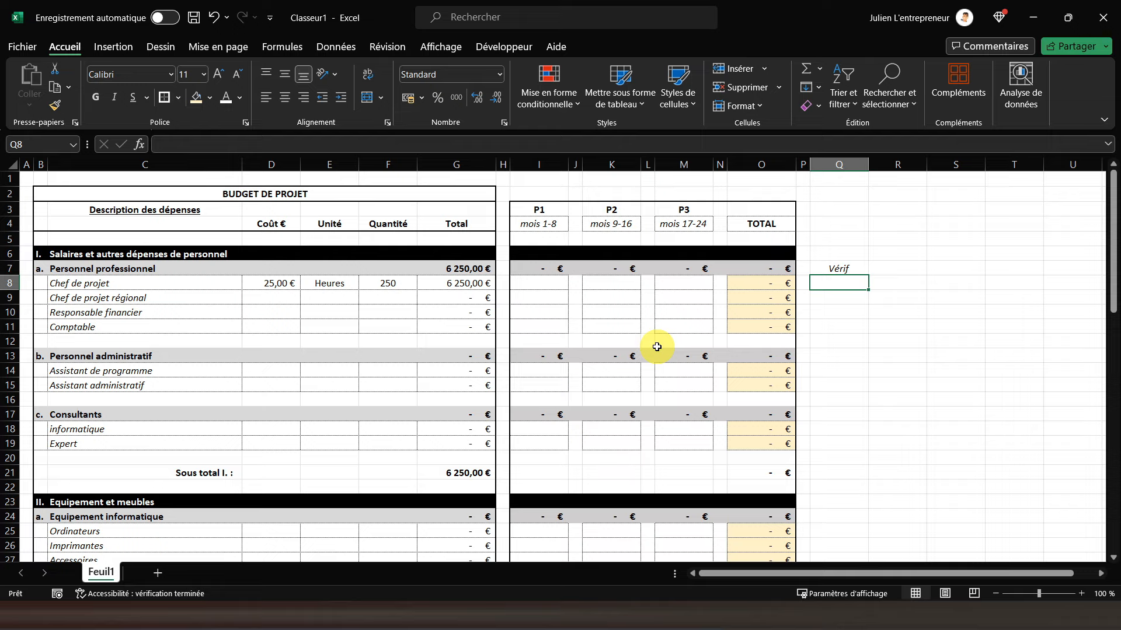
{"action": "type", "text": "="}
{"action": "left_click", "coordinate": [456, 282]}
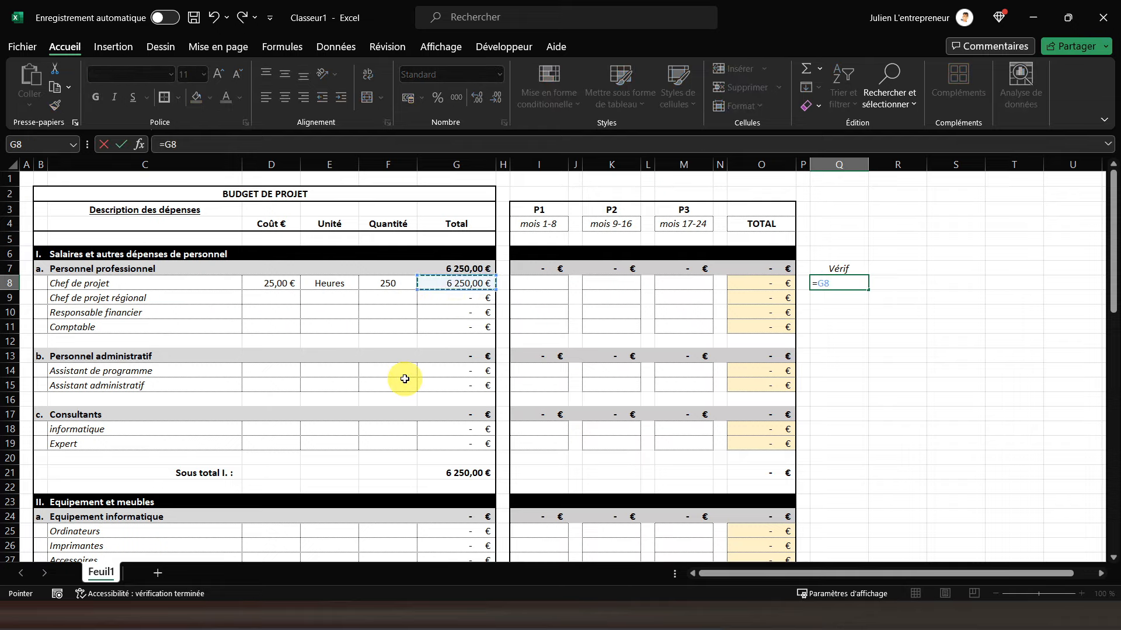
{"action": "left_click", "coordinate": [748, 284]}
{"action": "key", "text": "ctrl+Return"}
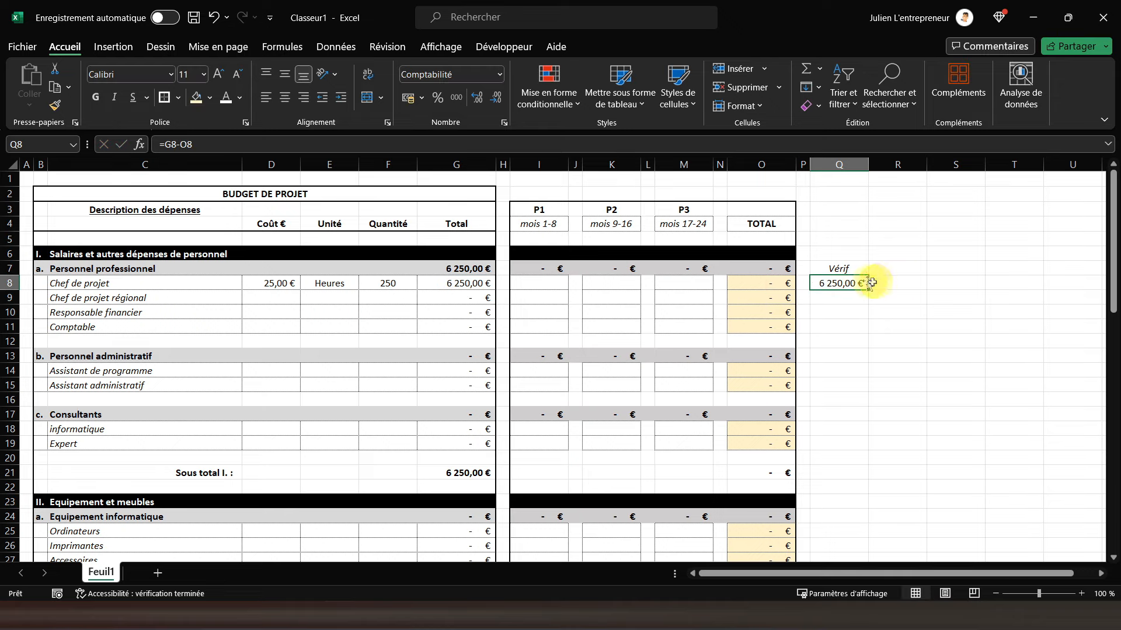
Step: Copy the check formula in Q8 and select Q9:Q11, Q14:Q15 and Q18:Q19 together as paste destinations
{"action": "right_click", "coordinate": [853, 282]}
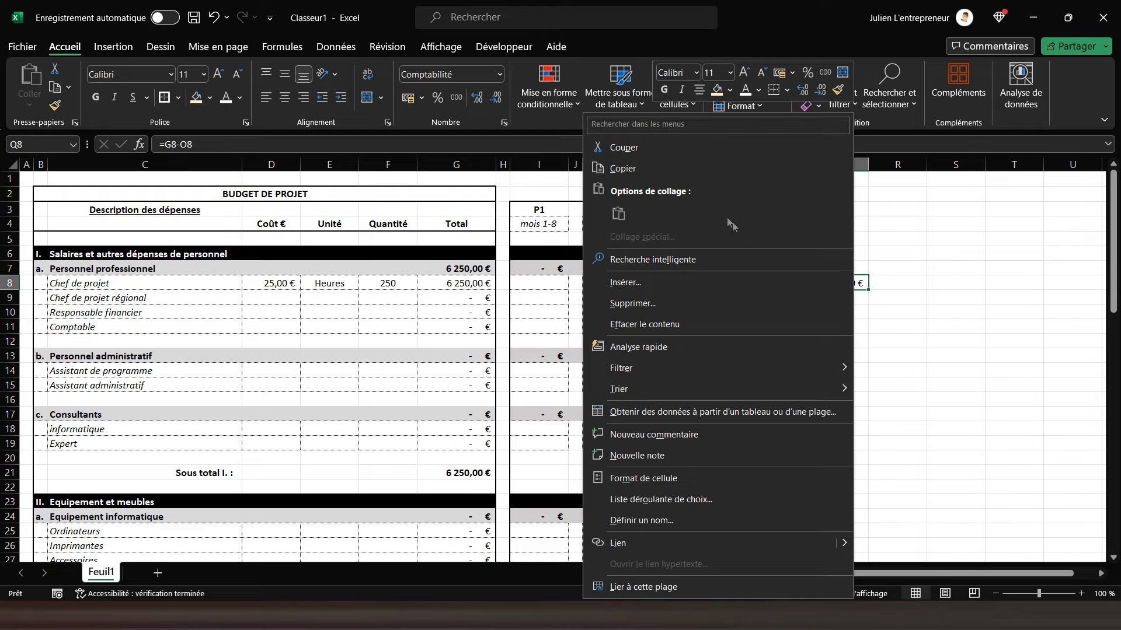
{"action": "left_click", "coordinate": [709, 170]}
{"action": "left_click_drag", "start_coordinate": [826, 296], "coordinate": [829, 323]}
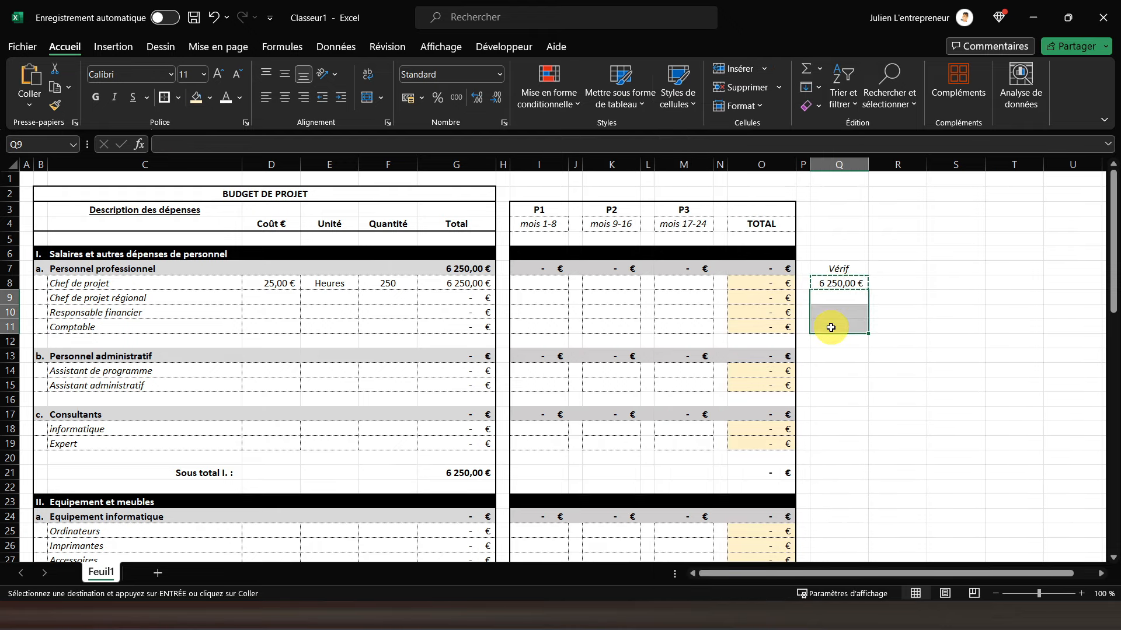
{"action": "left_click_drag", "start_coordinate": [830, 367], "coordinate": [831, 380]}
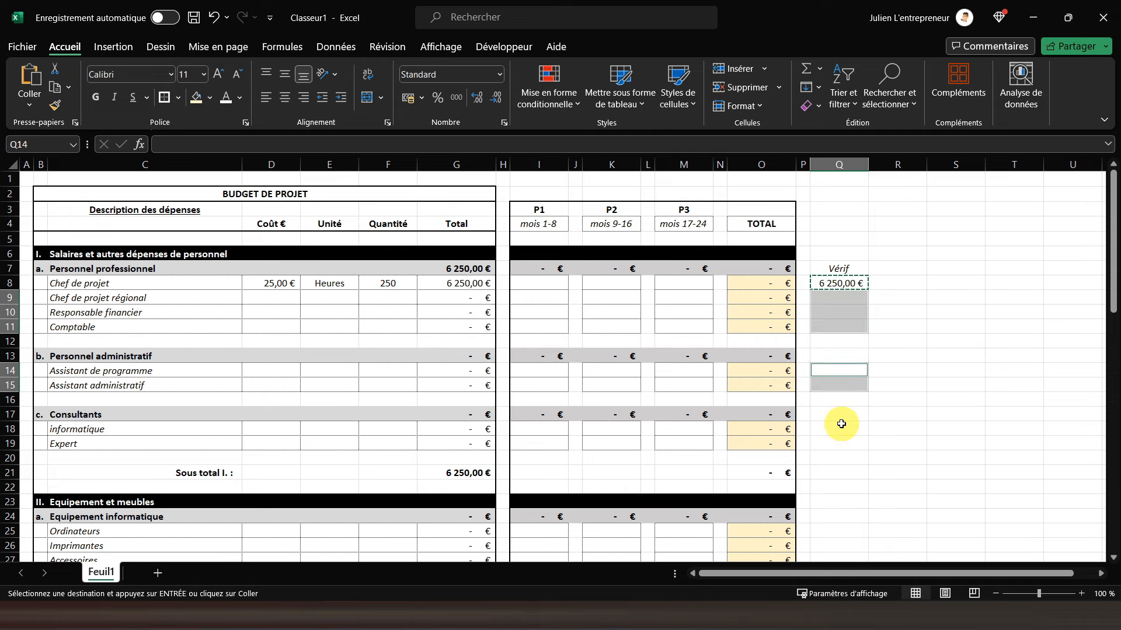
{"action": "left_click_drag", "start_coordinate": [835, 429], "coordinate": [840, 444]}
Step: Add the "Equipement et meubles" cells Q25:Q27 and Q30:Q32 and the subtotal cells Q34 and Q21 to the destination selection
{"action": "scroll", "coordinate": [840, 445], "scroll_direction": "down", "scroll_amount": 6}
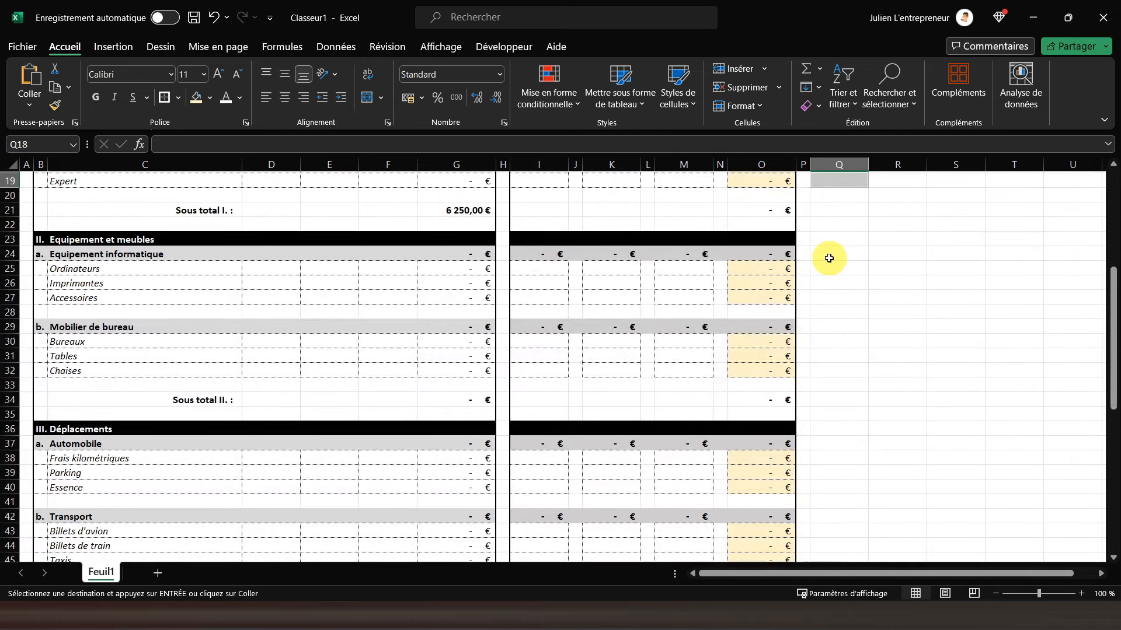
{"action": "left_click_drag", "start_coordinate": [823, 270], "coordinate": [831, 299]}
{"action": "left_click_drag", "start_coordinate": [839, 342], "coordinate": [843, 372]}
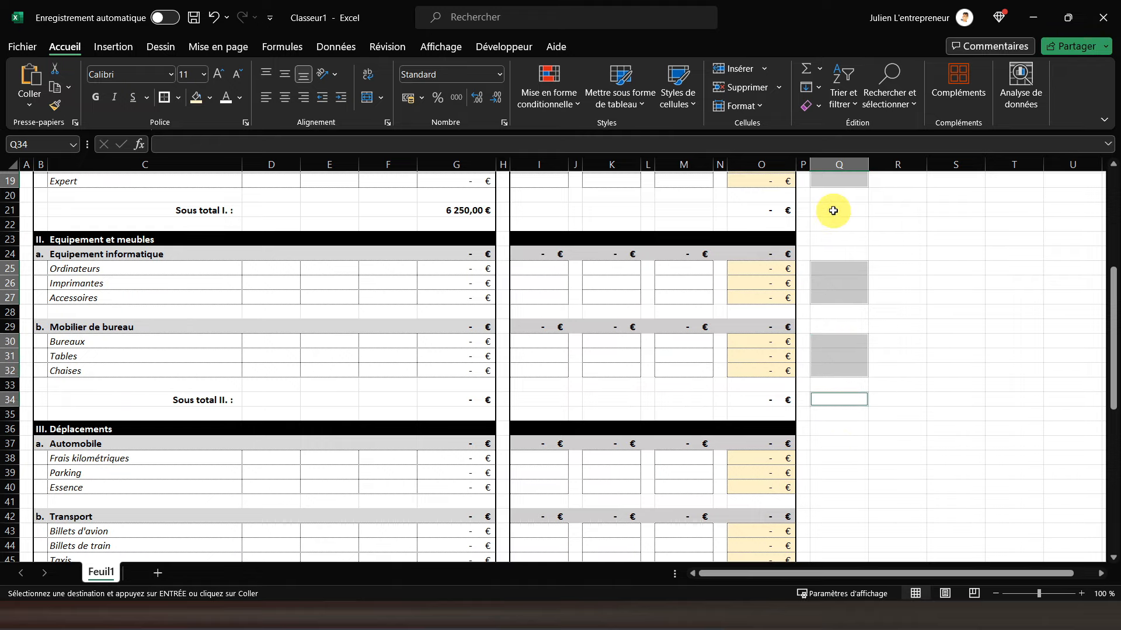
{"action": "left_click", "coordinate": [833, 209], "text": "ctrl"}
{"action": "scroll", "coordinate": [839, 307], "scroll_direction": "up", "scroll_amount": 5}
{"action": "scroll", "coordinate": [841, 368], "scroll_direction": "down", "scroll_amount": 9}
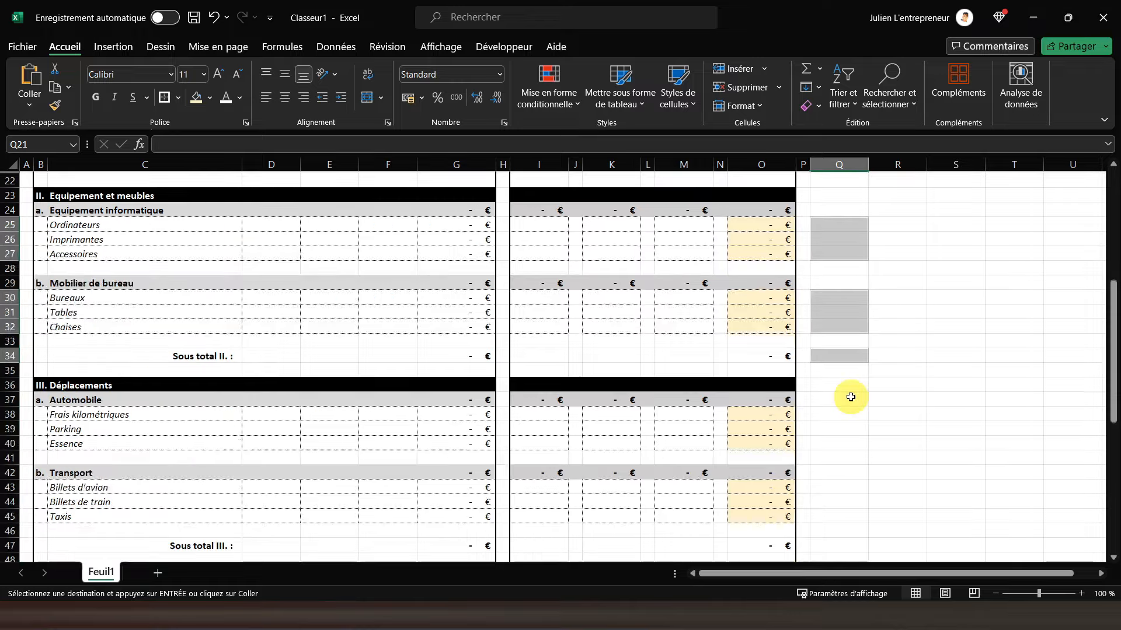
{"action": "scroll", "coordinate": [871, 380], "scroll_direction": "up", "scroll_amount": 5}
{"action": "scroll", "coordinate": [874, 381], "scroll_direction": "down", "scroll_amount": 5}
Step: Add the "Déplacements" cells Q38:Q40 and Q43:Q45 and the subtotal cell Q47 to the destination selection
{"action": "left_click_drag", "start_coordinate": [838, 282], "coordinate": [837, 309]}
{"action": "left_click_drag", "start_coordinate": [842, 352], "coordinate": [830, 386]}
{"action": "left_click", "coordinate": [830, 412], "text": "ctrl"}
Step: Extend the destination selection with Q51:Q54, Q56:Q58 and Q60, plus the "Divers" cells Q63:Q65 and Q67
{"action": "scroll", "coordinate": [832, 413], "scroll_direction": "down", "scroll_amount": 4}
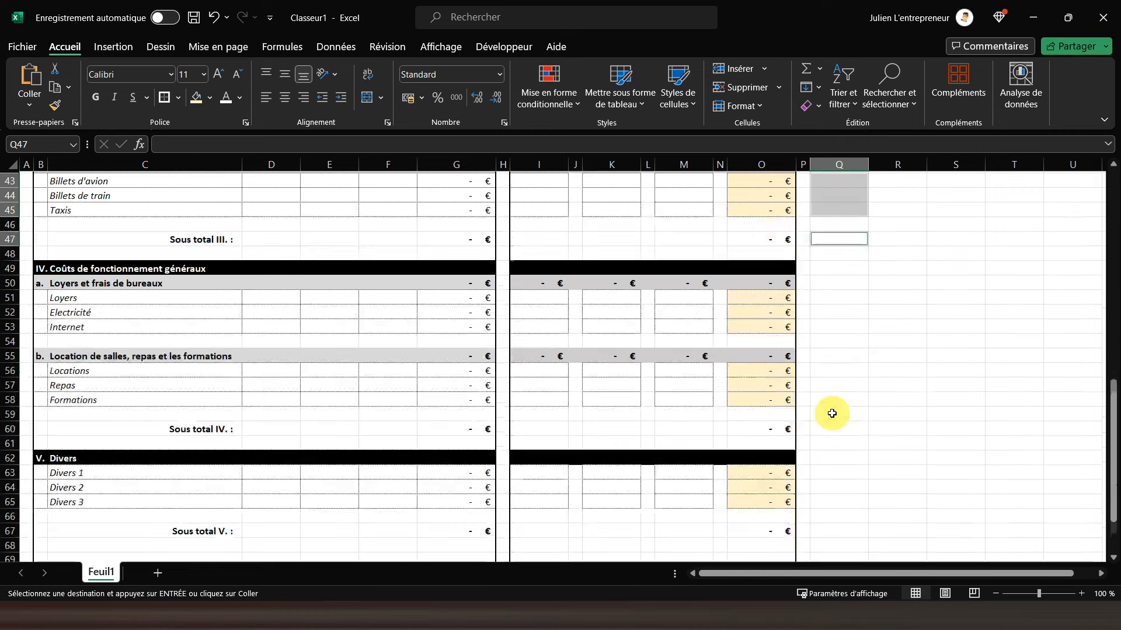
{"action": "left_click_drag", "start_coordinate": [836, 299], "coordinate": [837, 402]}
{"action": "left_click", "coordinate": [833, 428], "text": "ctrl"}
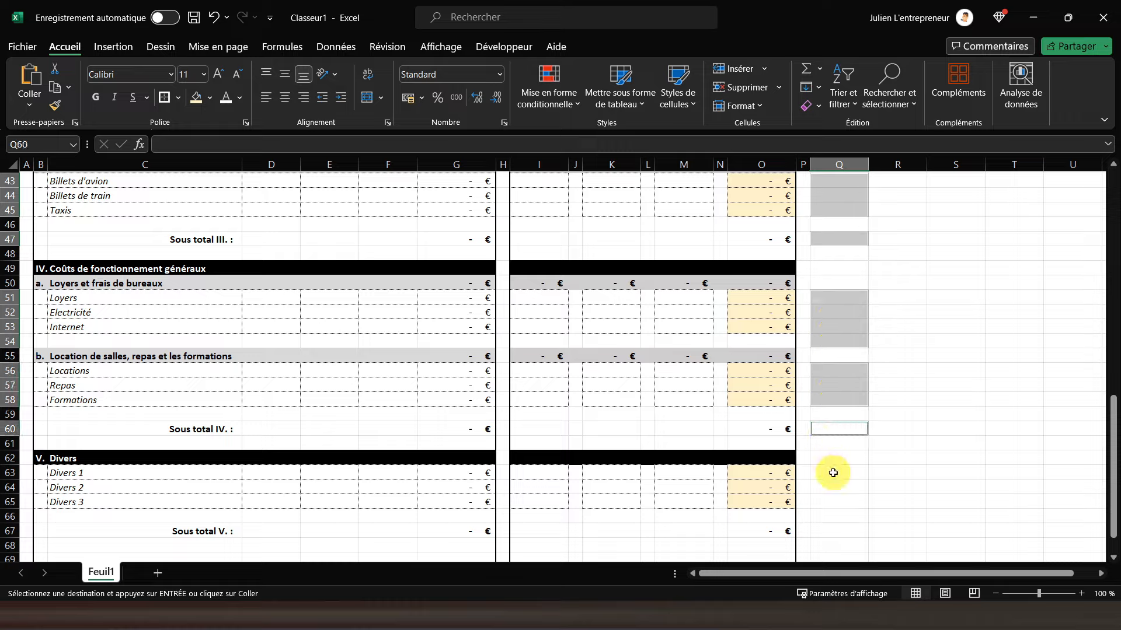
{"action": "left_click_drag", "start_coordinate": [833, 473], "coordinate": [829, 504]}
{"action": "left_click", "coordinate": [828, 532], "text": "ctrl"}
Step: Paste only the copied check formula into all the selected cells, and clear it from the blank row's cell Q54
{"action": "right_click", "coordinate": [833, 534]}
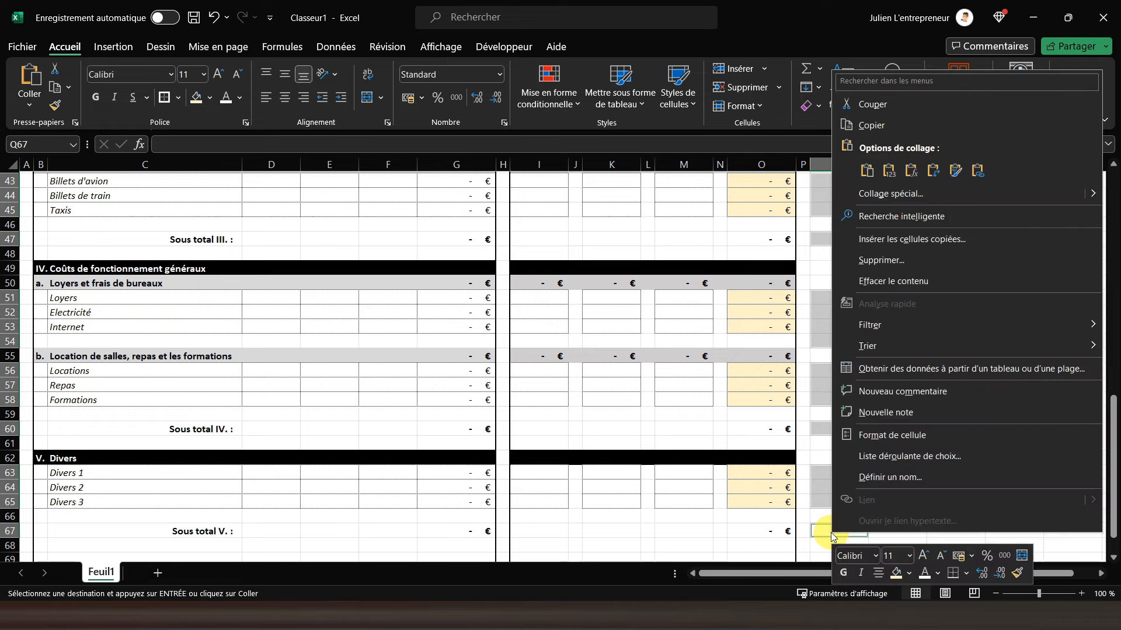
{"action": "left_click", "coordinate": [910, 171]}
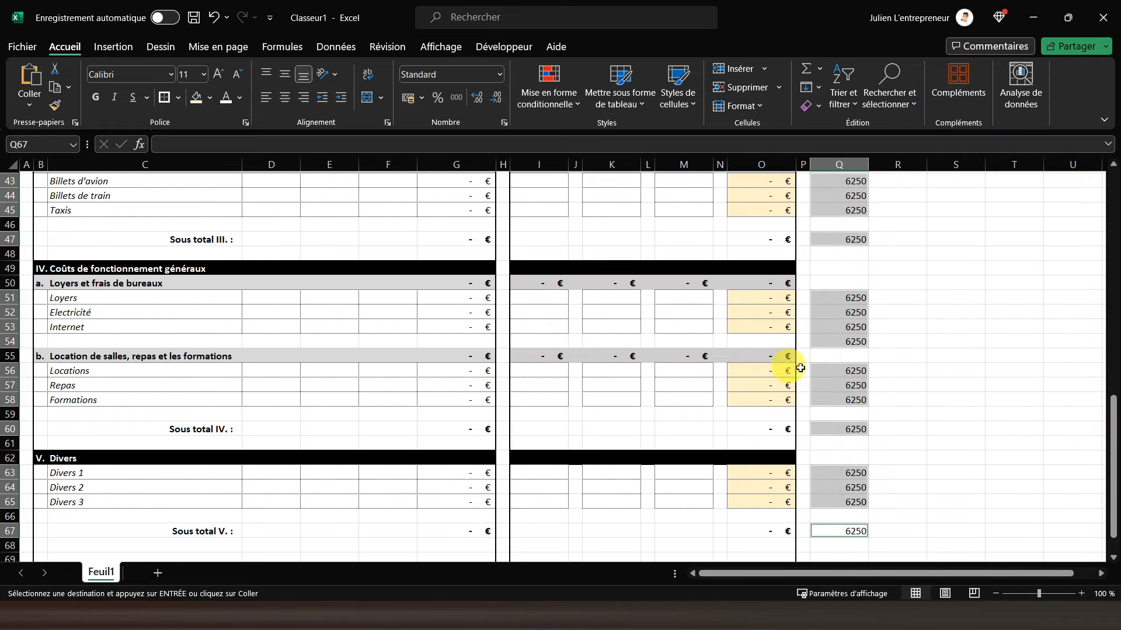
{"action": "left_click", "coordinate": [830, 340]}
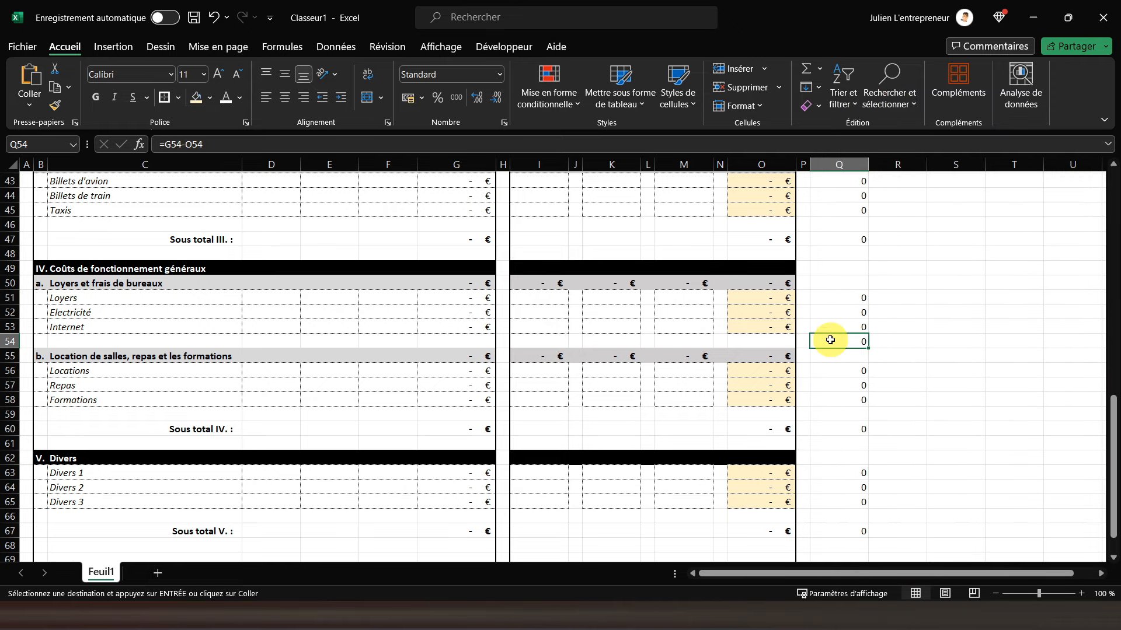
{"action": "key", "text": "Delete"}
Step: Apply the euro accounting number format to the whole of column Q
{"action": "scroll", "coordinate": [832, 339], "scroll_direction": "up", "scroll_amount": 14}
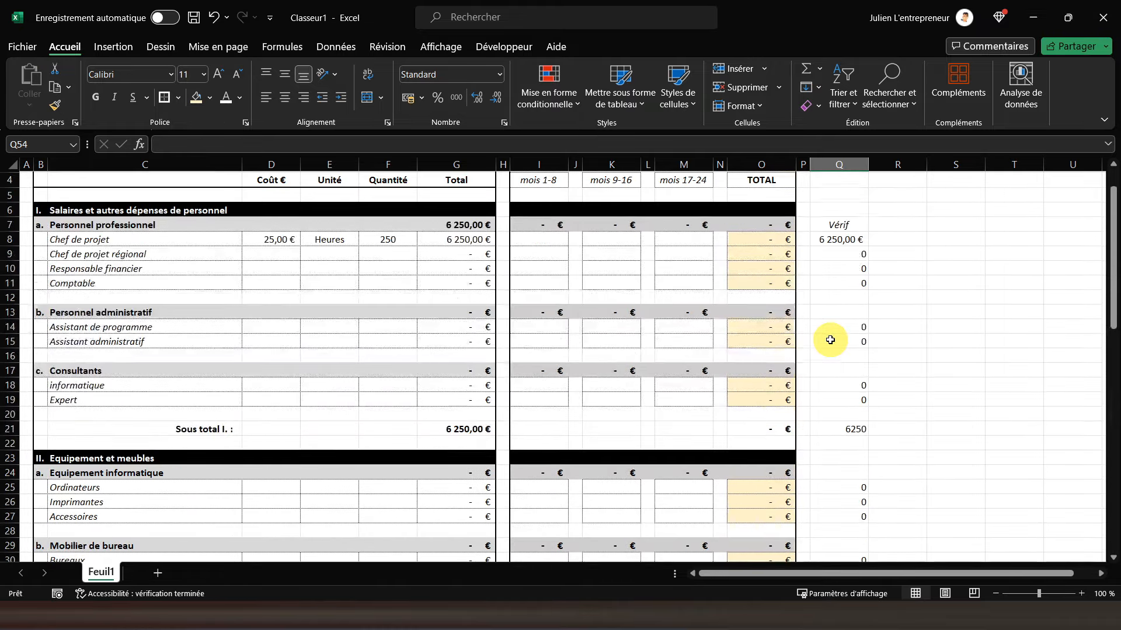
{"action": "left_click", "coordinate": [839, 164]}
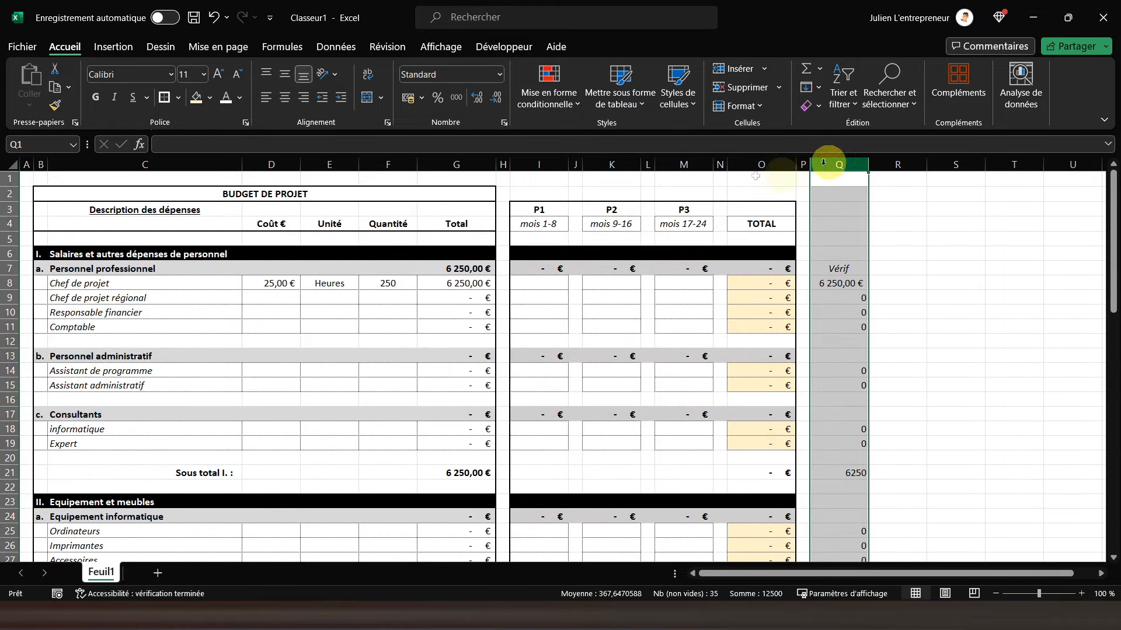
{"action": "left_click", "coordinate": [408, 98]}
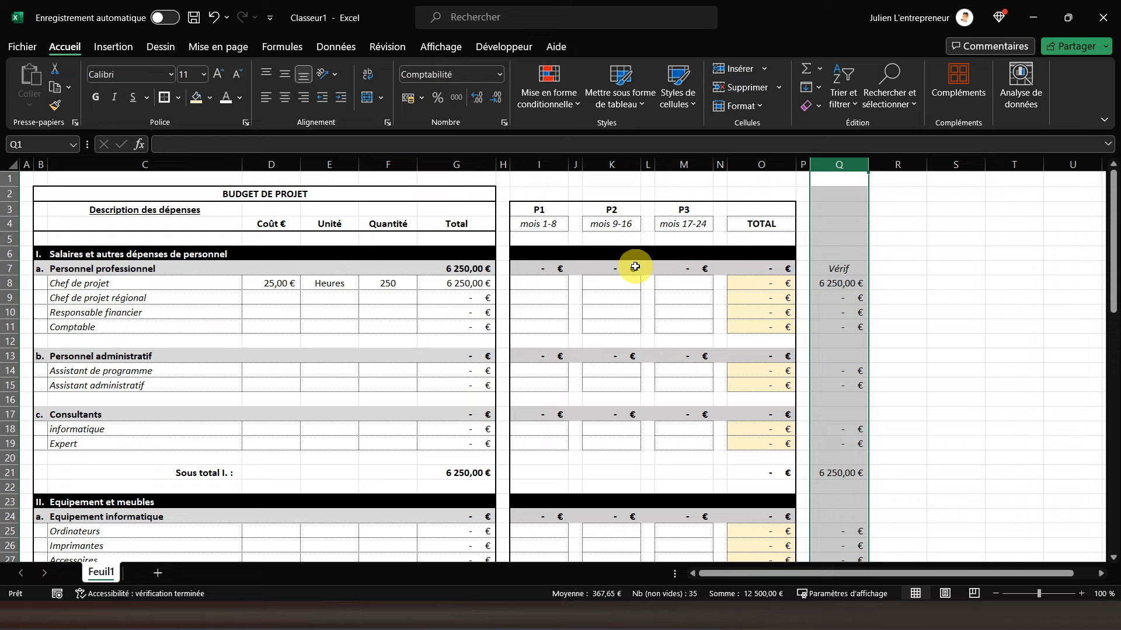
{"action": "left_click", "coordinate": [818, 286]}
{"action": "left_click", "coordinate": [828, 475]}
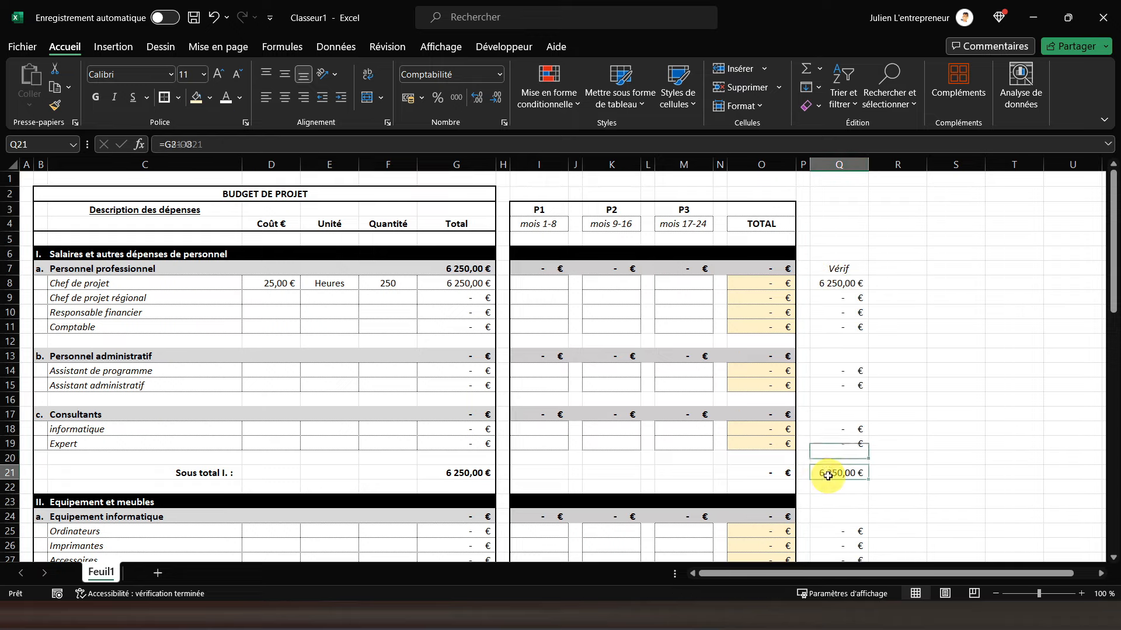
{"action": "left_click", "coordinate": [823, 284]}
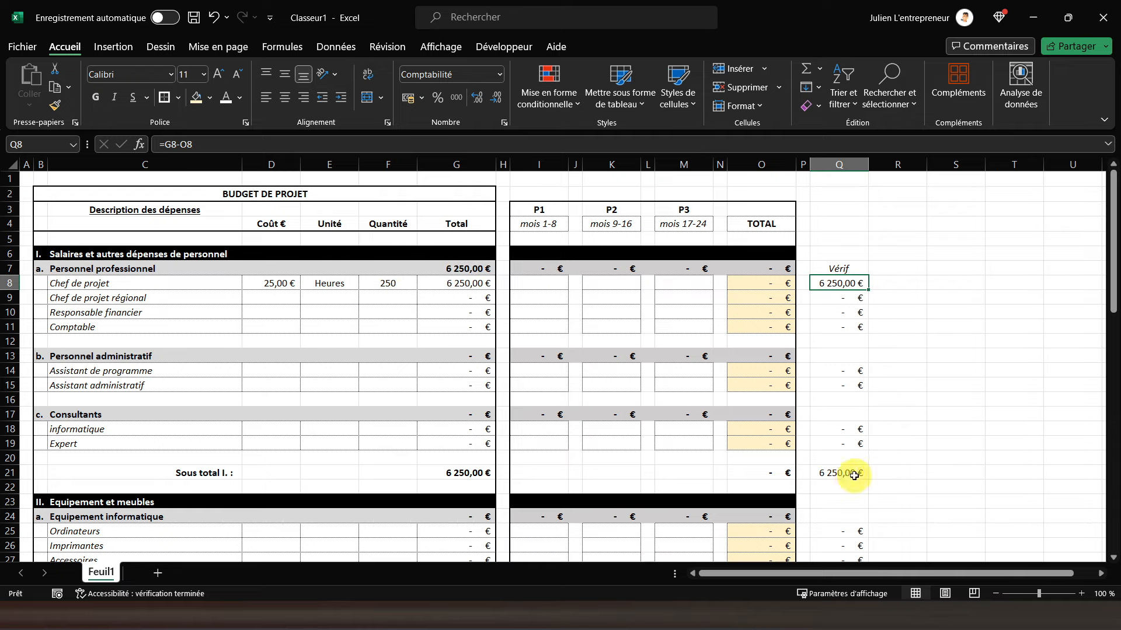
Step: Enter the "Chef de projet" period amounts: 2000 for P1, 2000 for P2 and 2250 for P3
{"action": "left_click", "coordinate": [534, 284]}
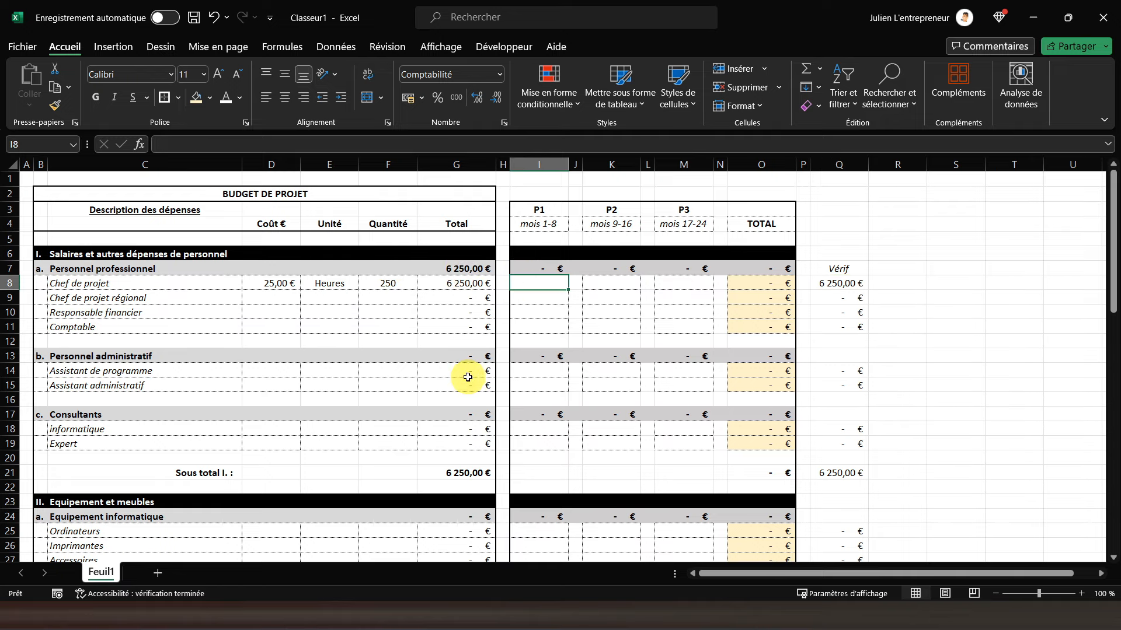
{"action": "type", "text": "2"}
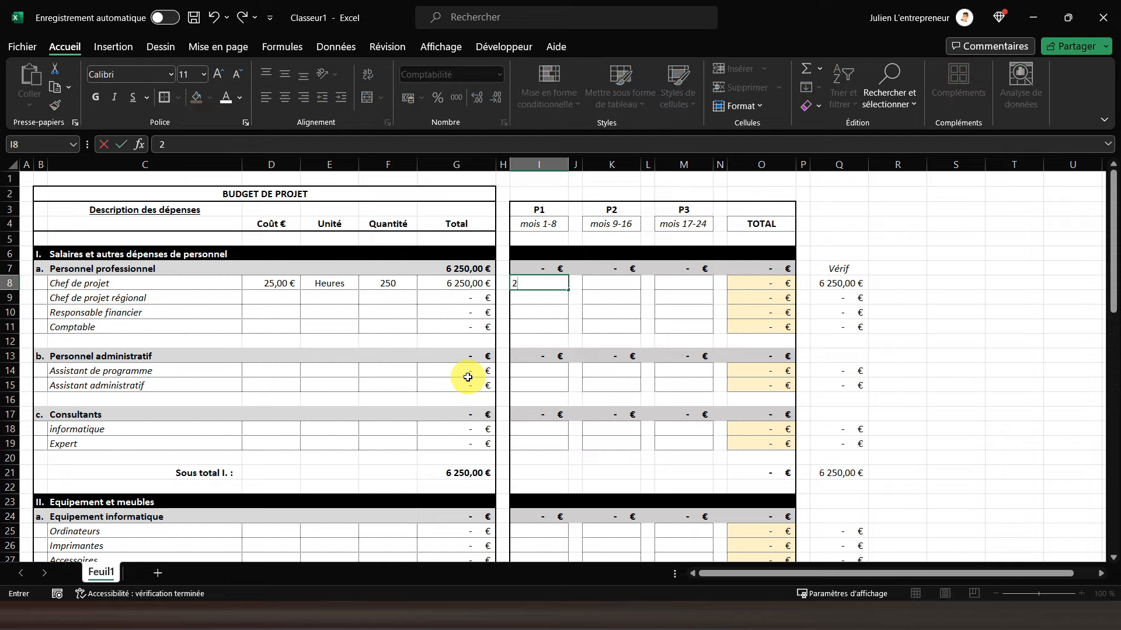
{"action": "key", "text": "Tab"}
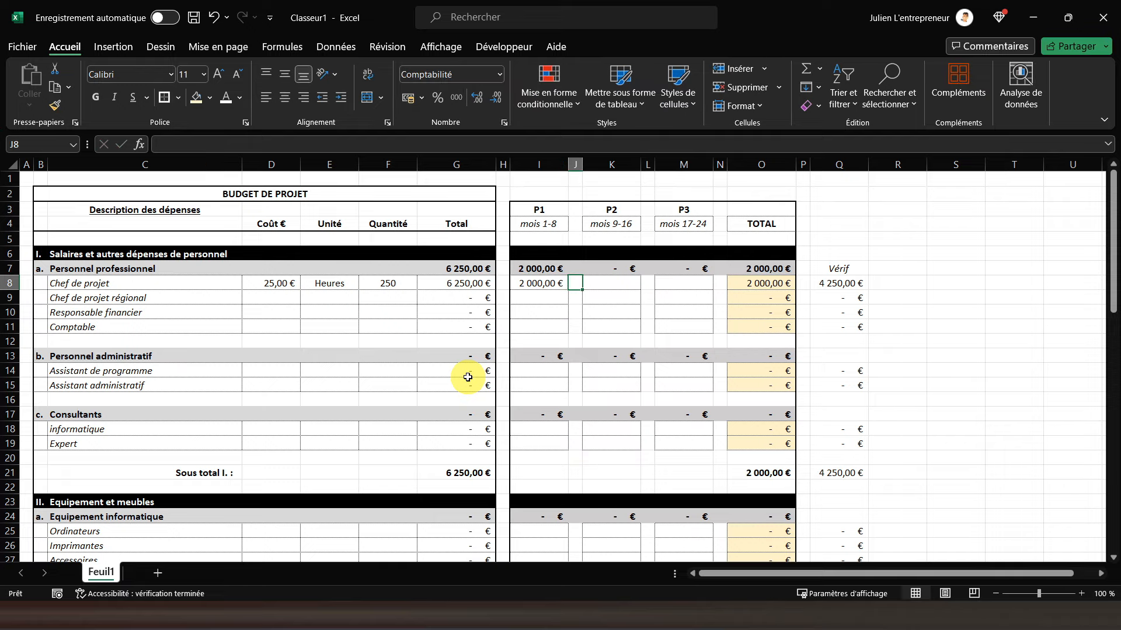
{"action": "key", "text": "Tab"}
{"action": "type", "text": "20"}
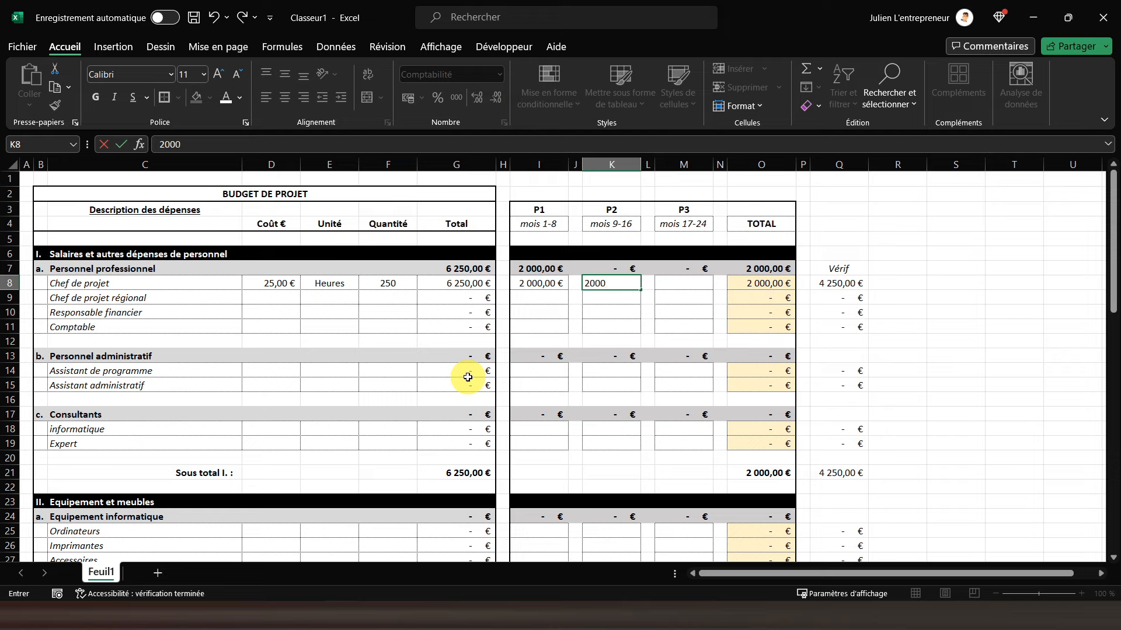
{"action": "key", "text": "Tab"}
{"action": "key", "text": "Tab"}
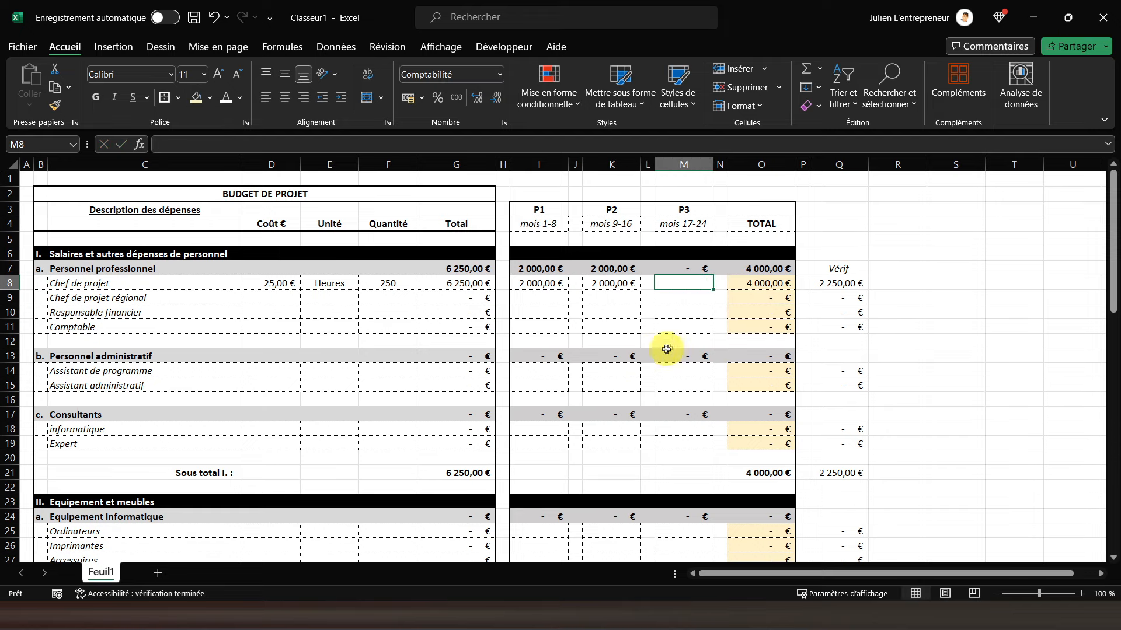
{"action": "type", "text": "2250"}
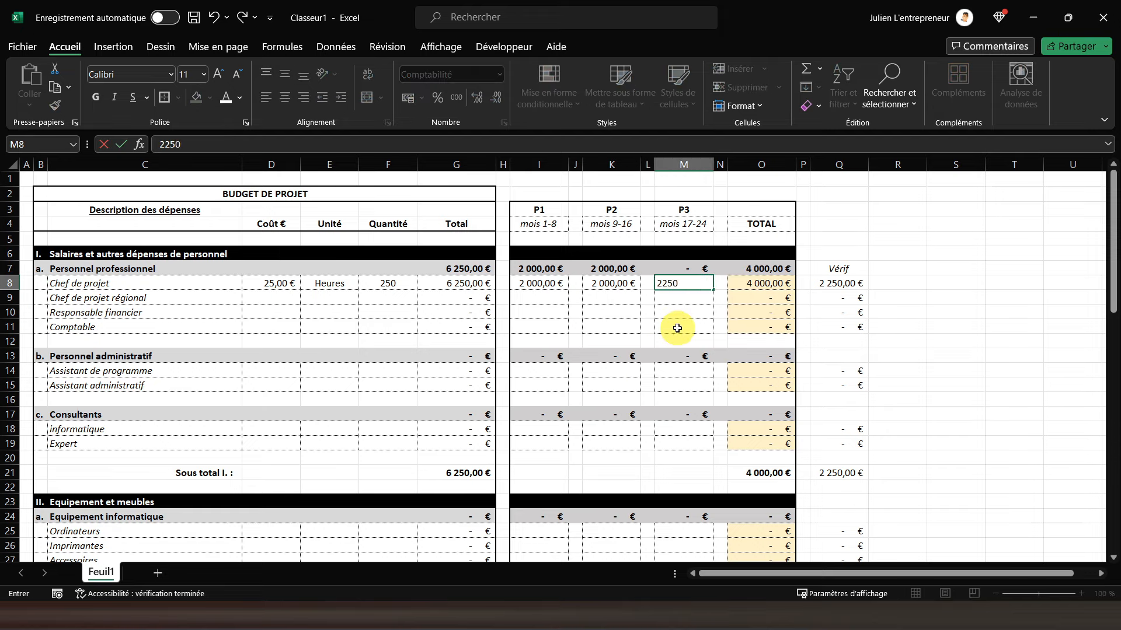
{"action": "key", "text": "Return"}
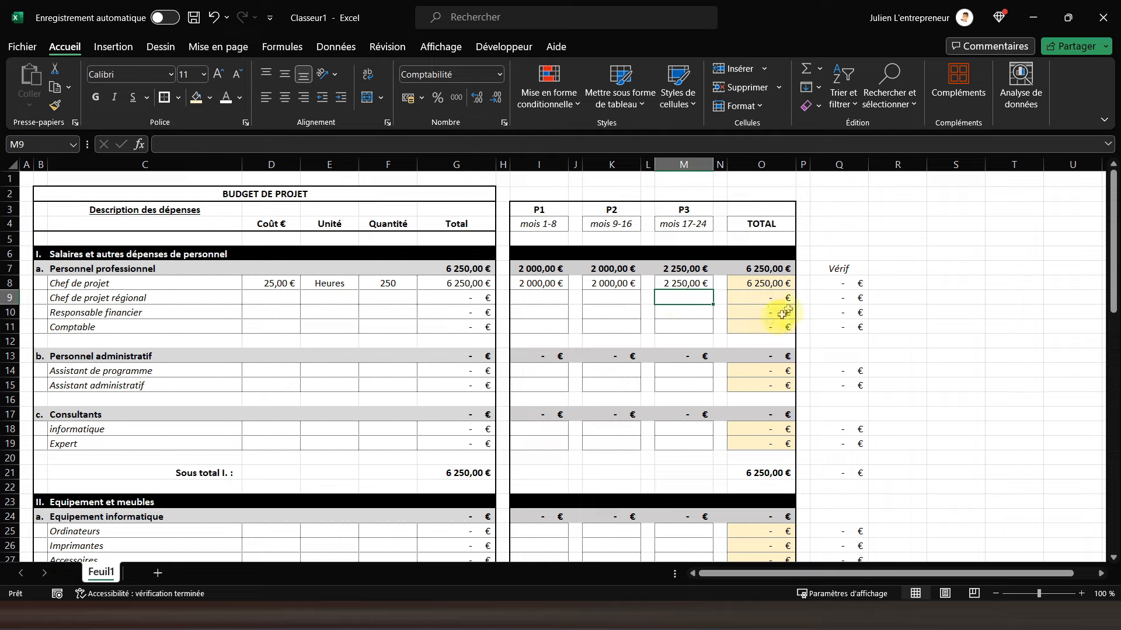
Step: Change the heading in Q7 to "Reste à répartir" and autofit the width of column Q
{"action": "left_click", "coordinate": [833, 269]}
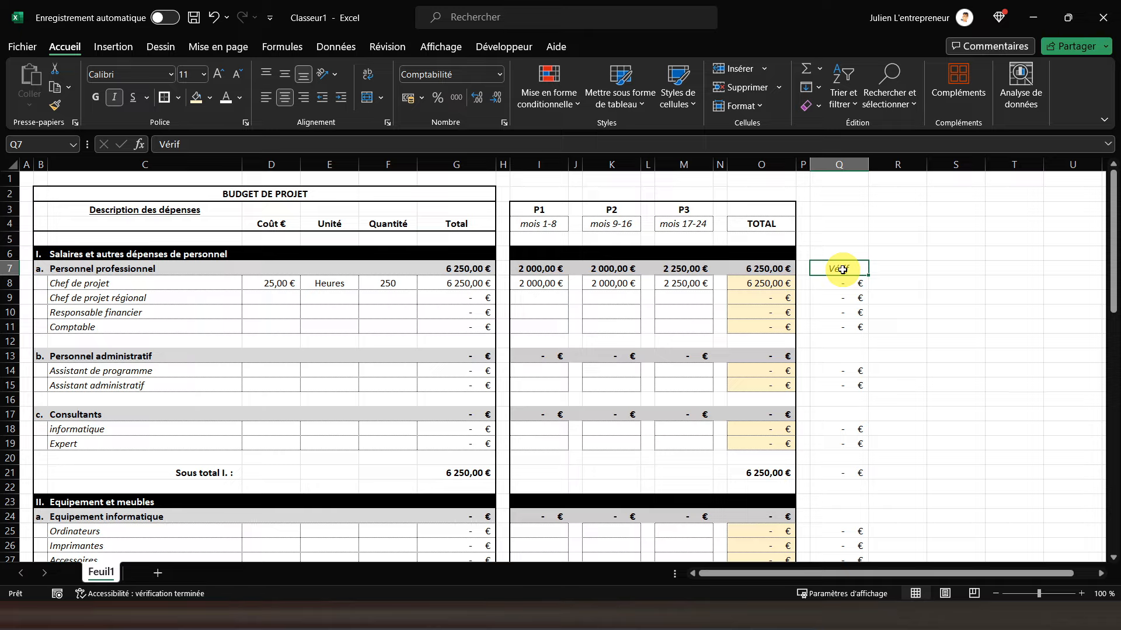
{"action": "type", "text": "Reste à répartir"}
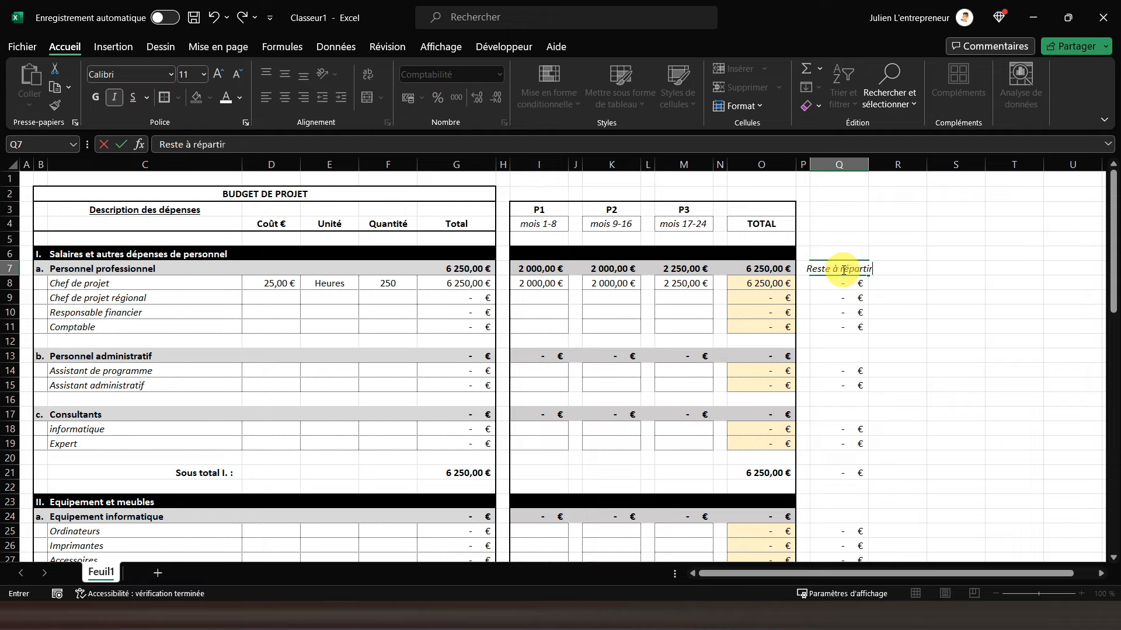
{"action": "key", "text": "Return"}
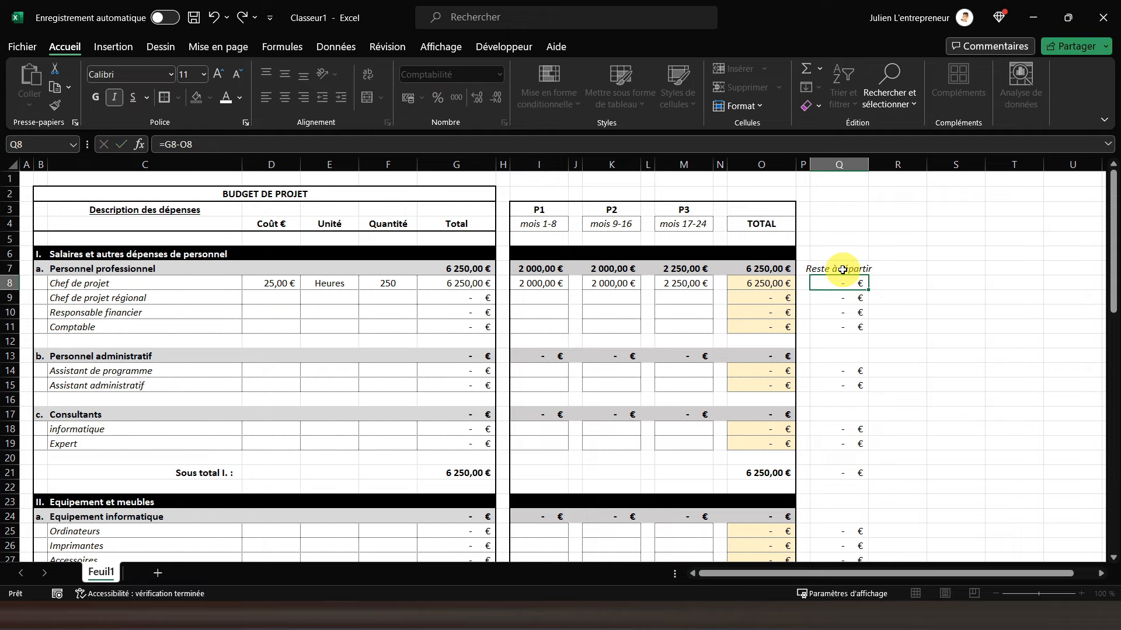
{"action": "left_click", "coordinate": [842, 269]}
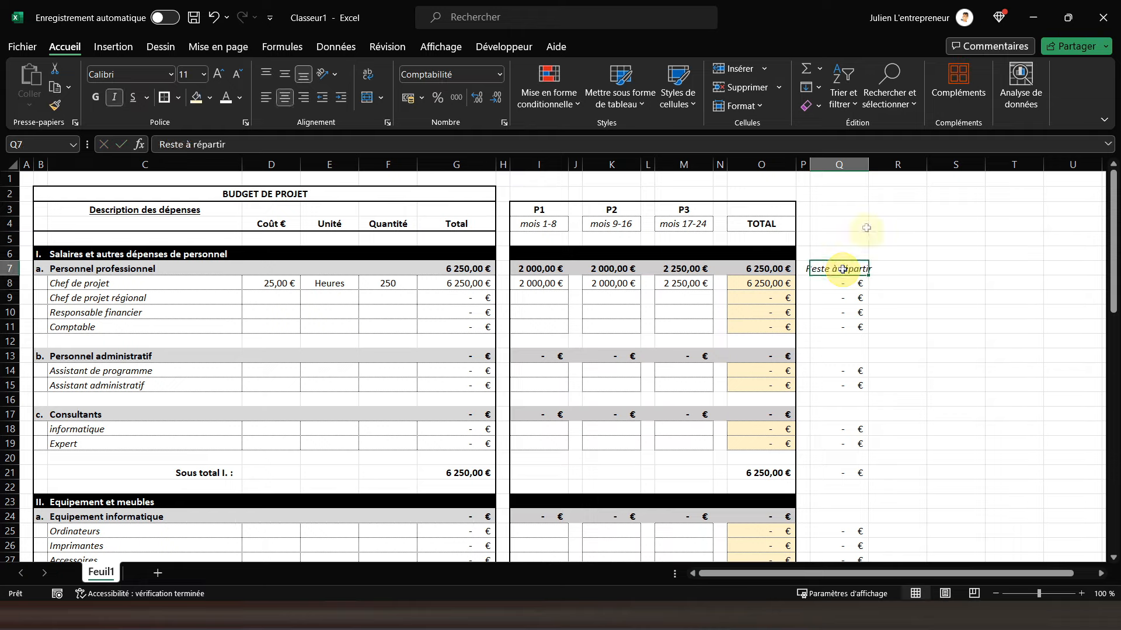
{"action": "double_click", "coordinate": [868, 164]}
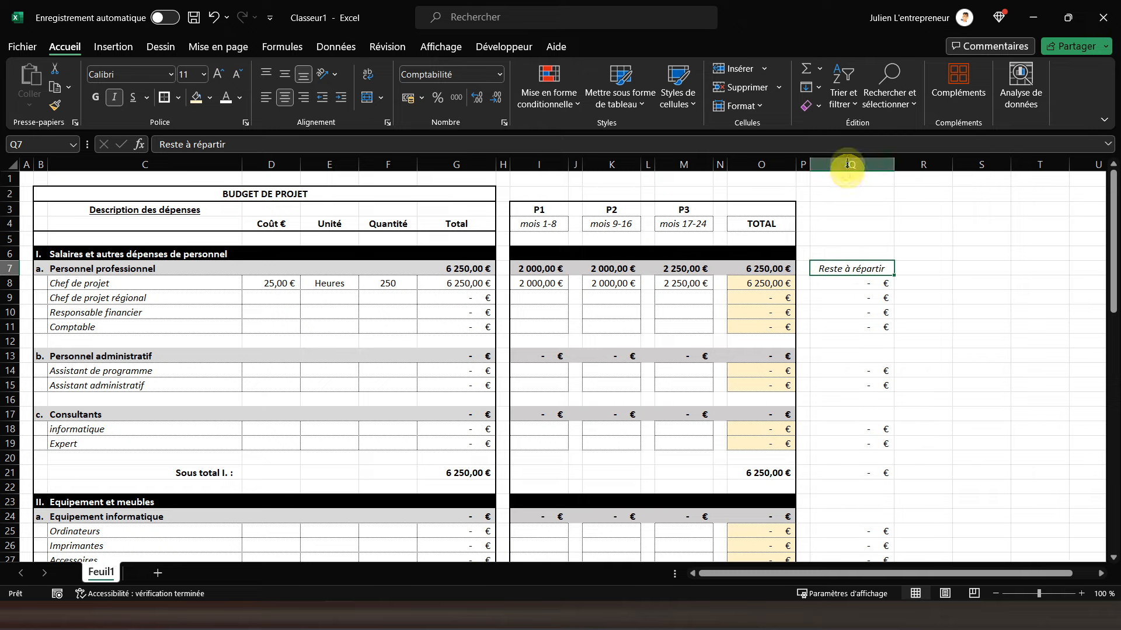
Step: Make the whole of column Q bold with a light grey font colour
{"action": "left_click", "coordinate": [868, 163]}
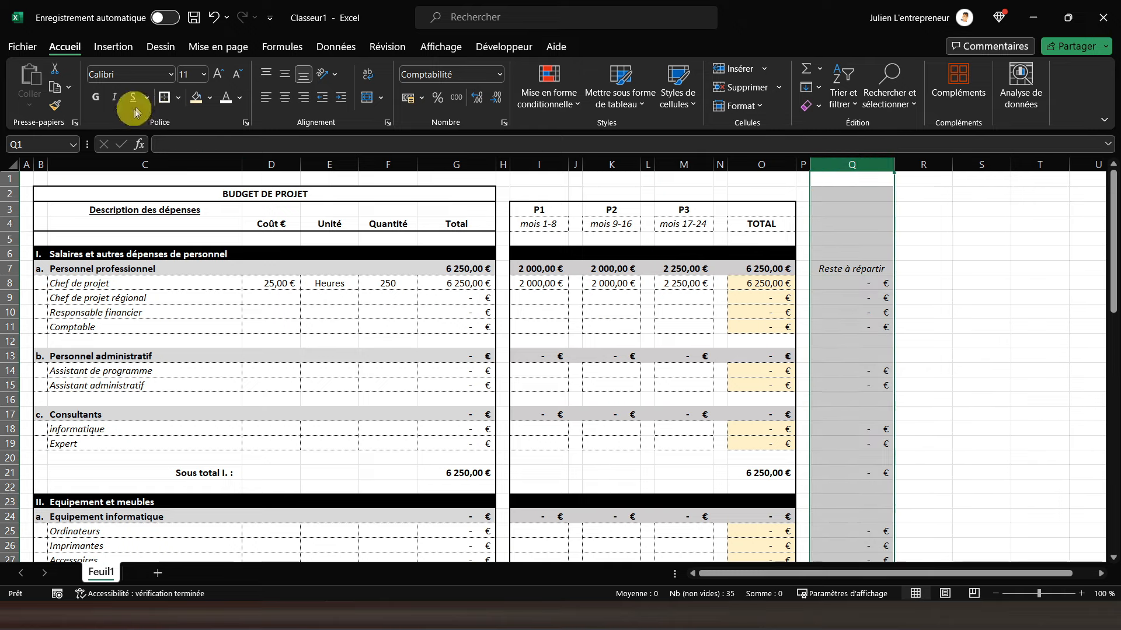
{"action": "left_click", "coordinate": [95, 99]}
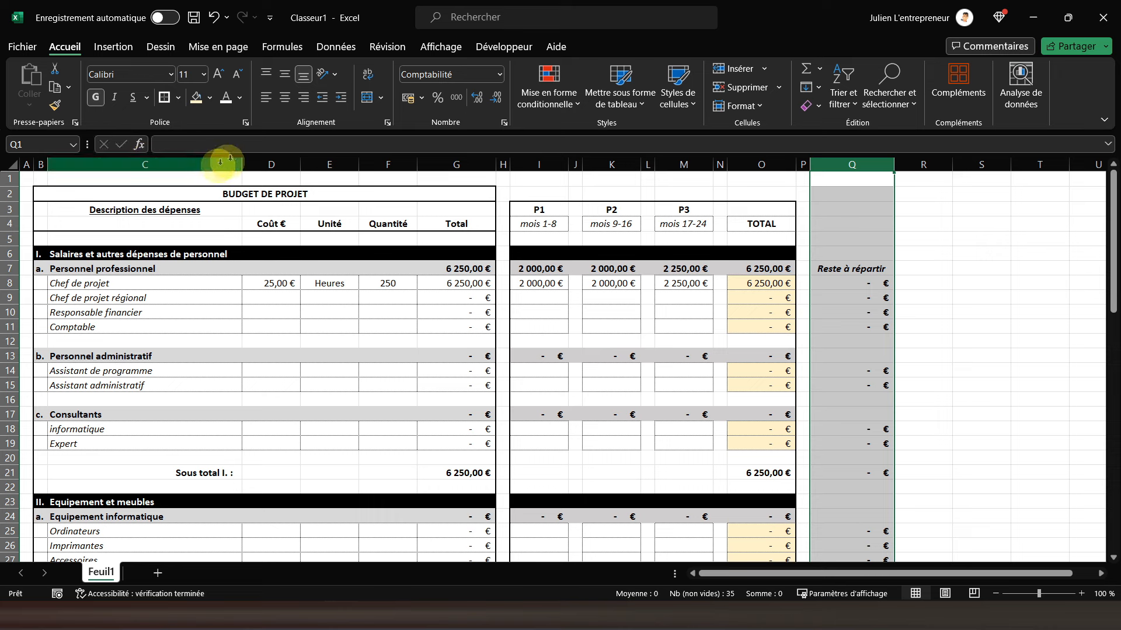
{"action": "left_click", "coordinate": [241, 101]}
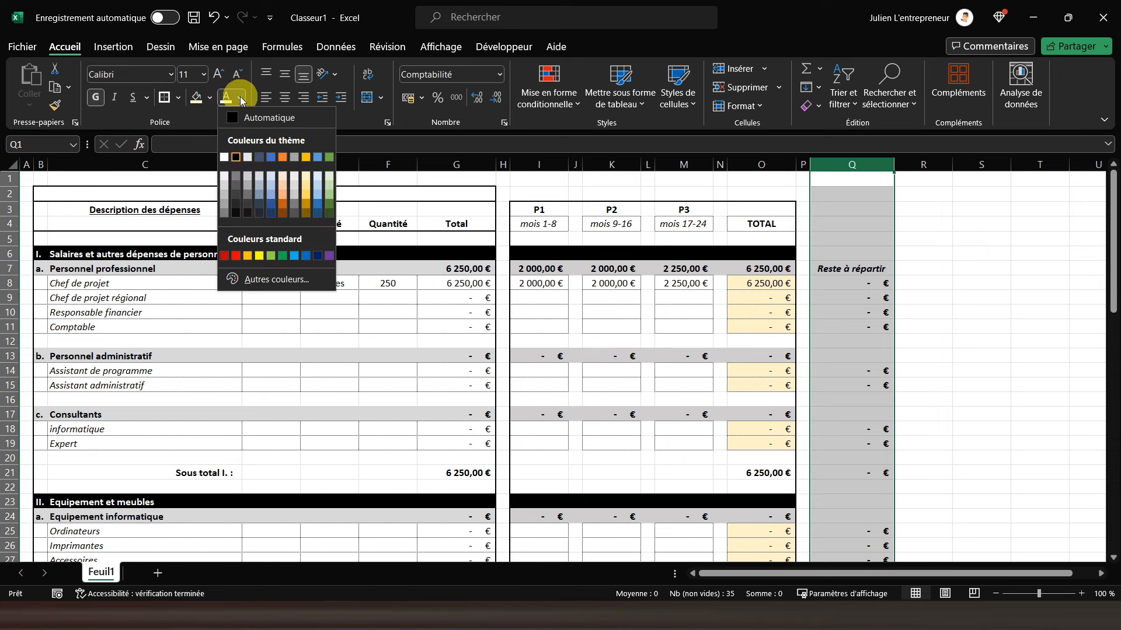
{"action": "left_click", "coordinate": [248, 186]}
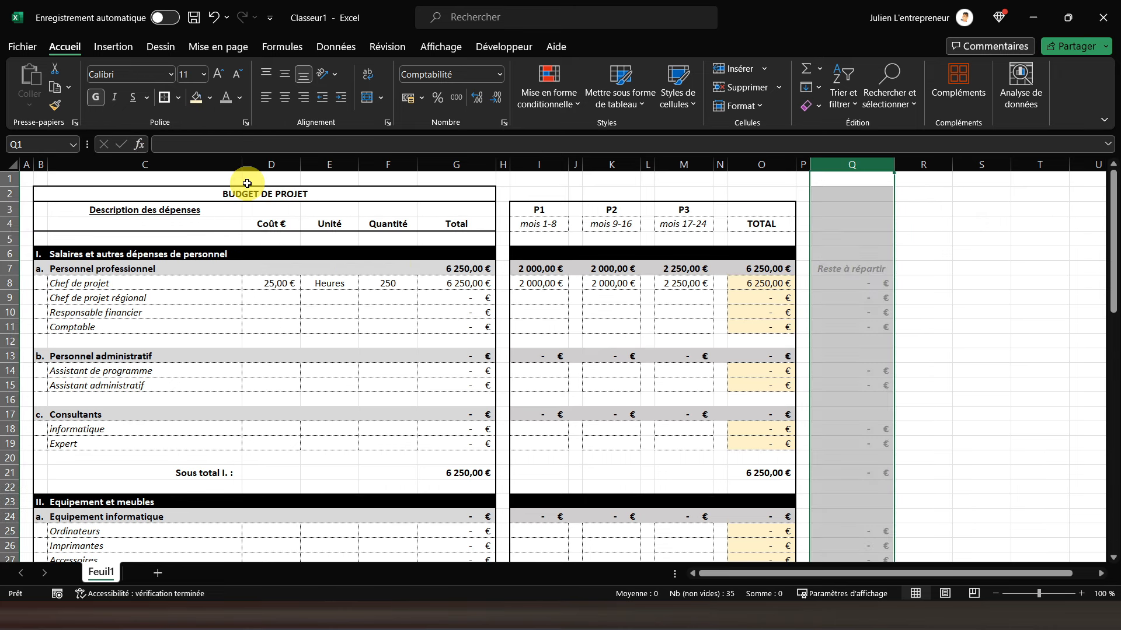
{"action": "left_click", "coordinate": [858, 312]}
{"action": "scroll", "coordinate": [824, 354], "scroll_direction": "down", "scroll_amount": 14}
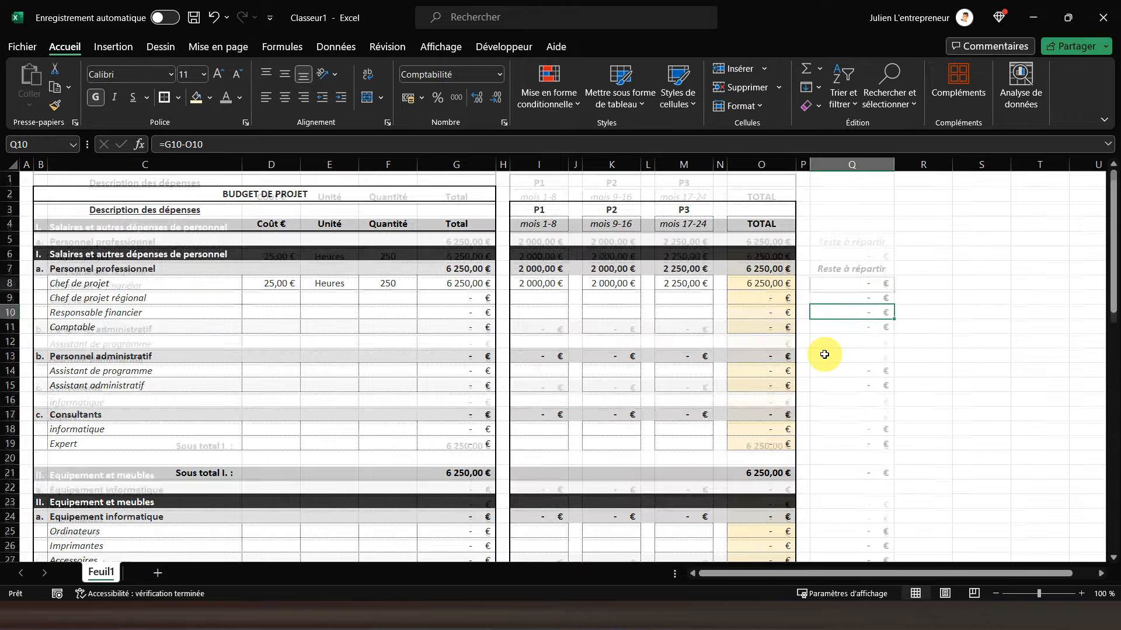
{"action": "scroll", "coordinate": [824, 354], "scroll_direction": "up", "scroll_amount": 14}
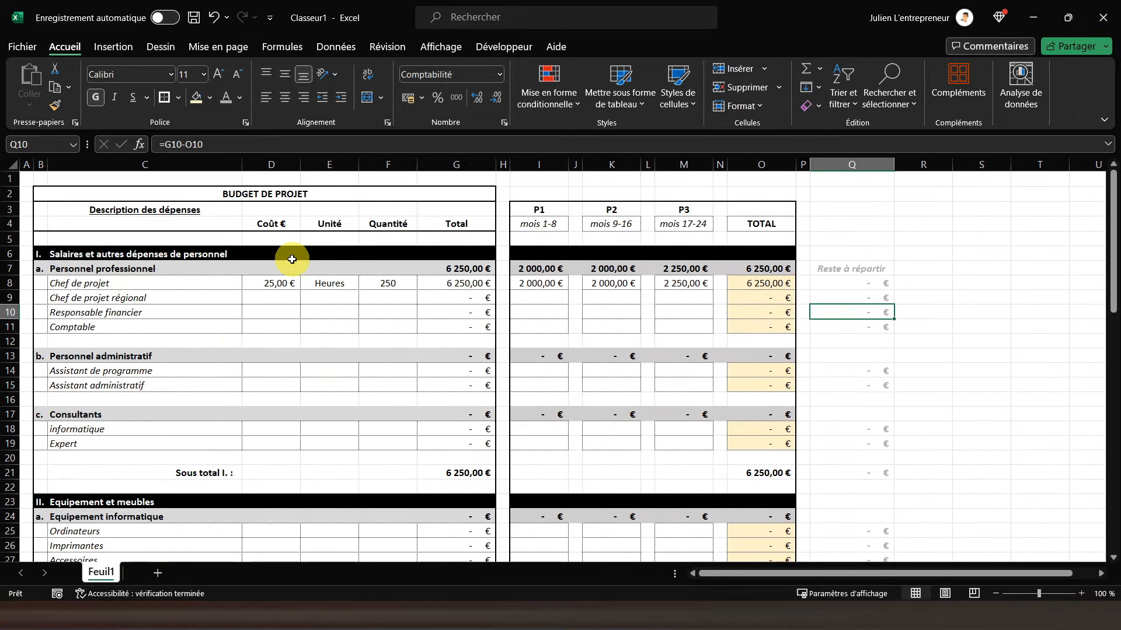
Step: Turn off the worksheet's gridlines
{"action": "left_click", "coordinate": [435, 48]}
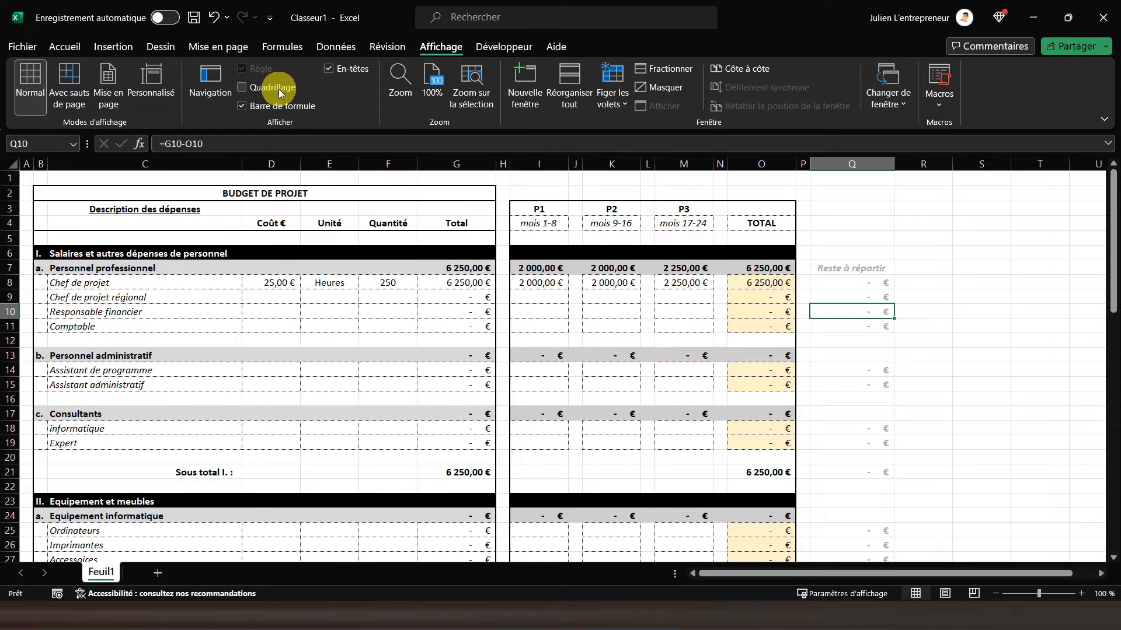
{"action": "scroll", "coordinate": [692, 323], "scroll_direction": "down", "scroll_amount": 9}
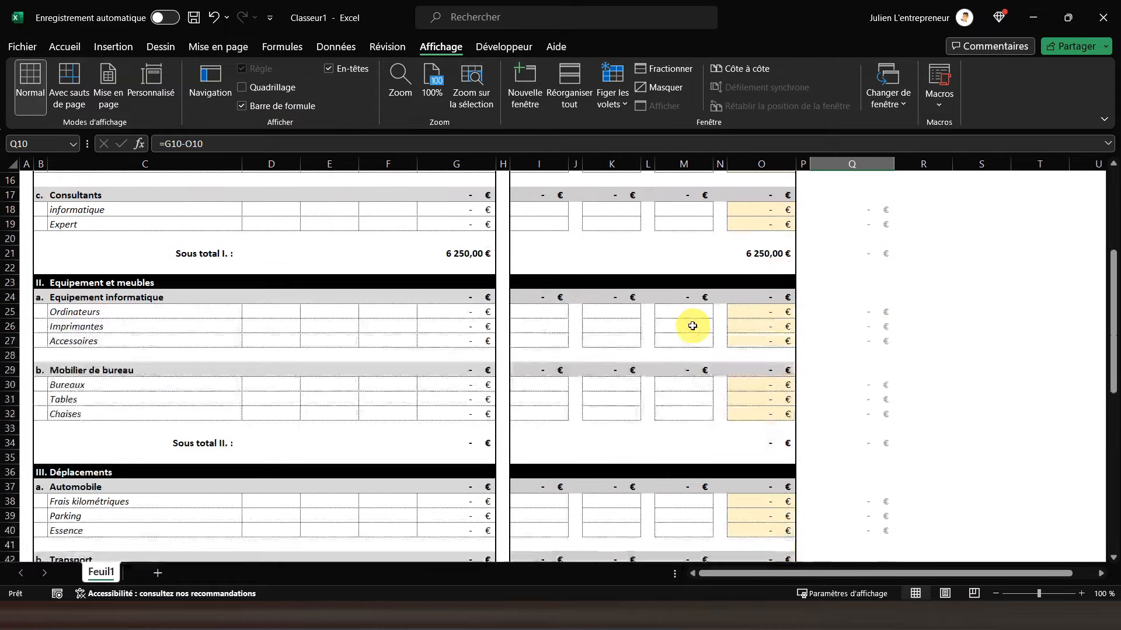
{"action": "scroll", "coordinate": [839, 349], "scroll_direction": "up", "scroll_amount": 9}
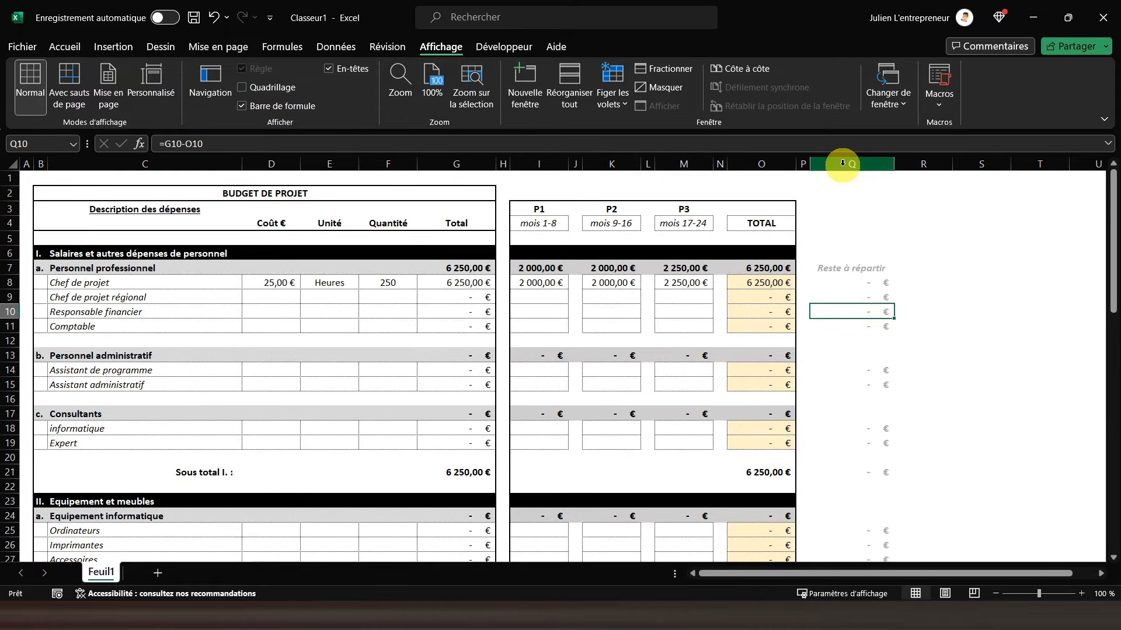
Step: Hide the "Reste à répartir" column Q and review the finished budget down to "COUT TOTAL DU PROJET"
{"action": "left_click", "coordinate": [842, 163]}
{"action": "right_click", "coordinate": [842, 163]}
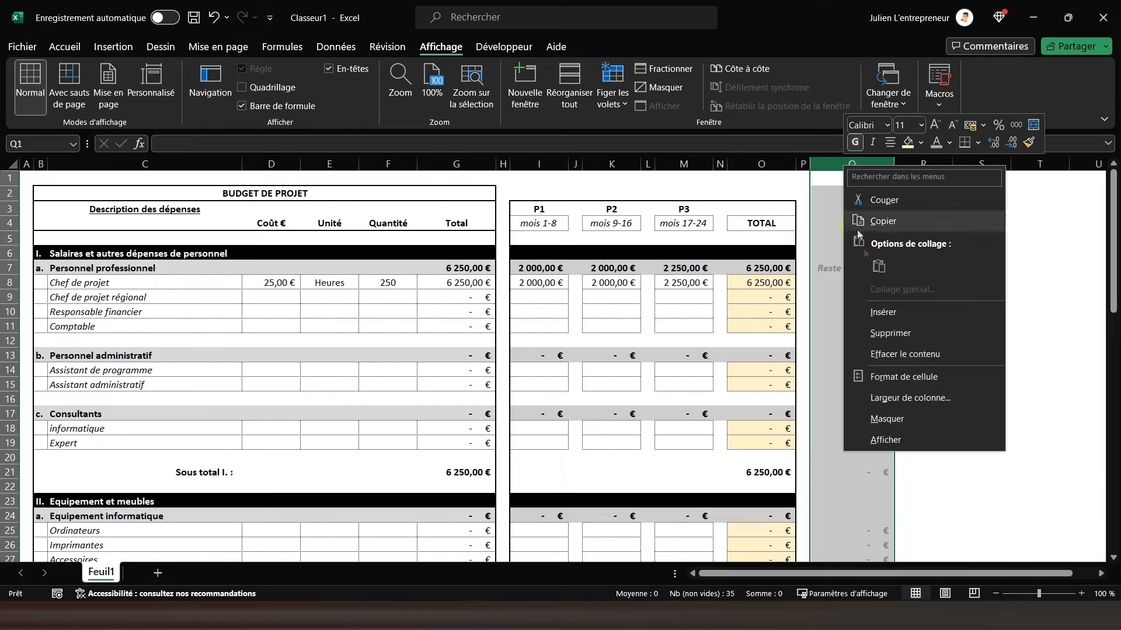
{"action": "left_click", "coordinate": [887, 419]}
{"action": "left_click", "coordinate": [461, 283]}
{"action": "left_click", "coordinate": [25, 164]}
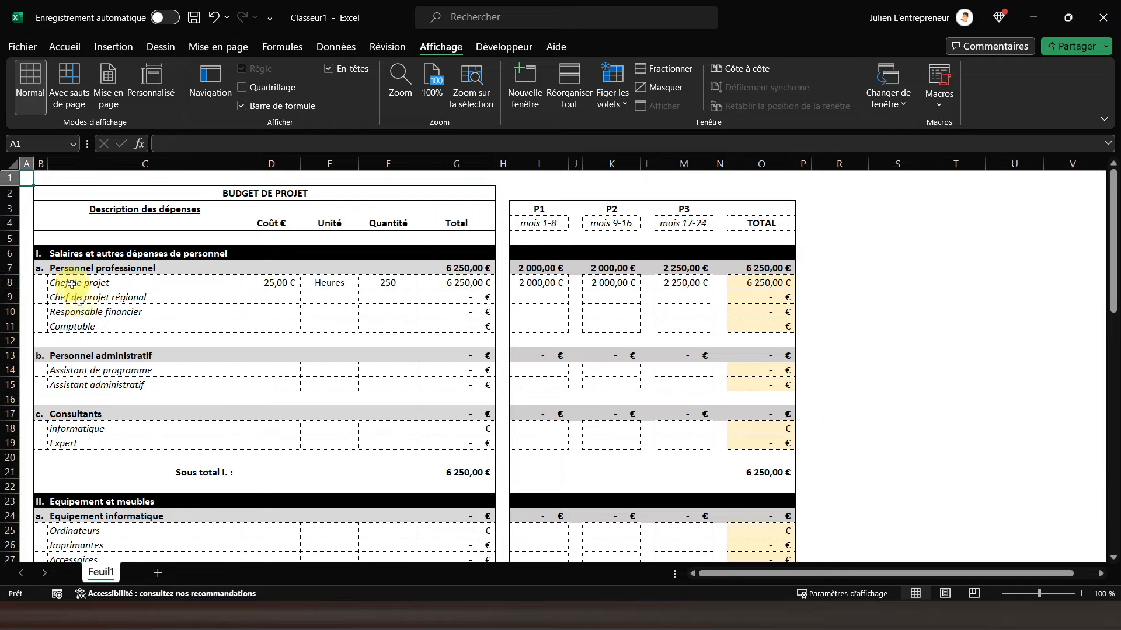
{"action": "scroll", "coordinate": [79, 303], "scroll_direction": "down", "scroll_amount": 7}
{"action": "scroll", "coordinate": [81, 316], "scroll_direction": "down", "scroll_amount": 8}
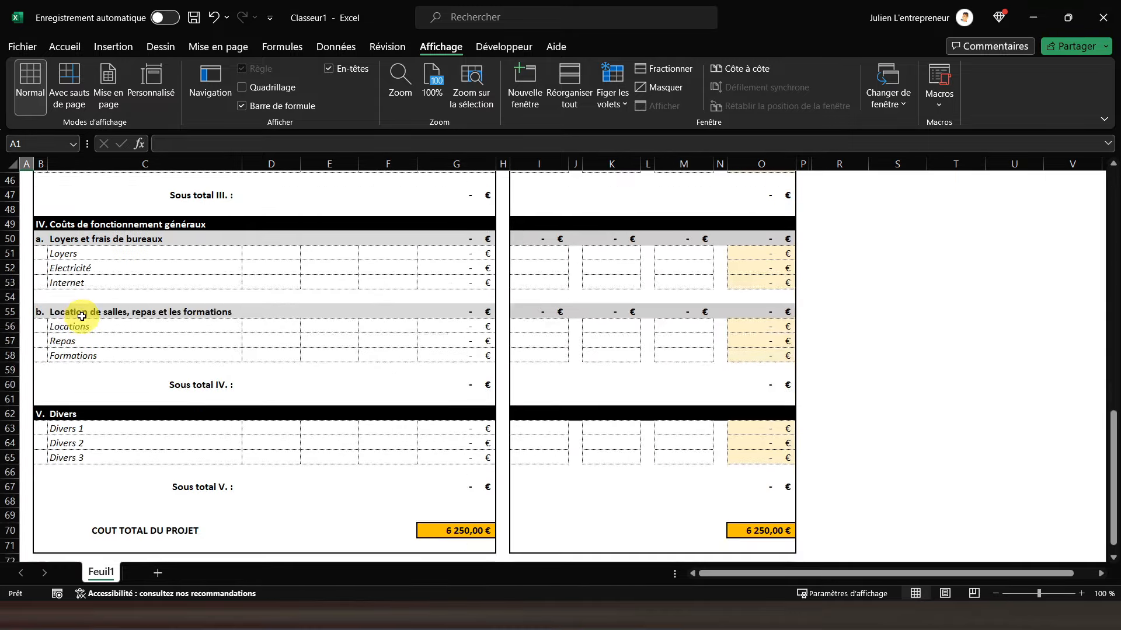
{"action": "scroll", "coordinate": [82, 316], "scroll_direction": "up", "scroll_amount": 15}
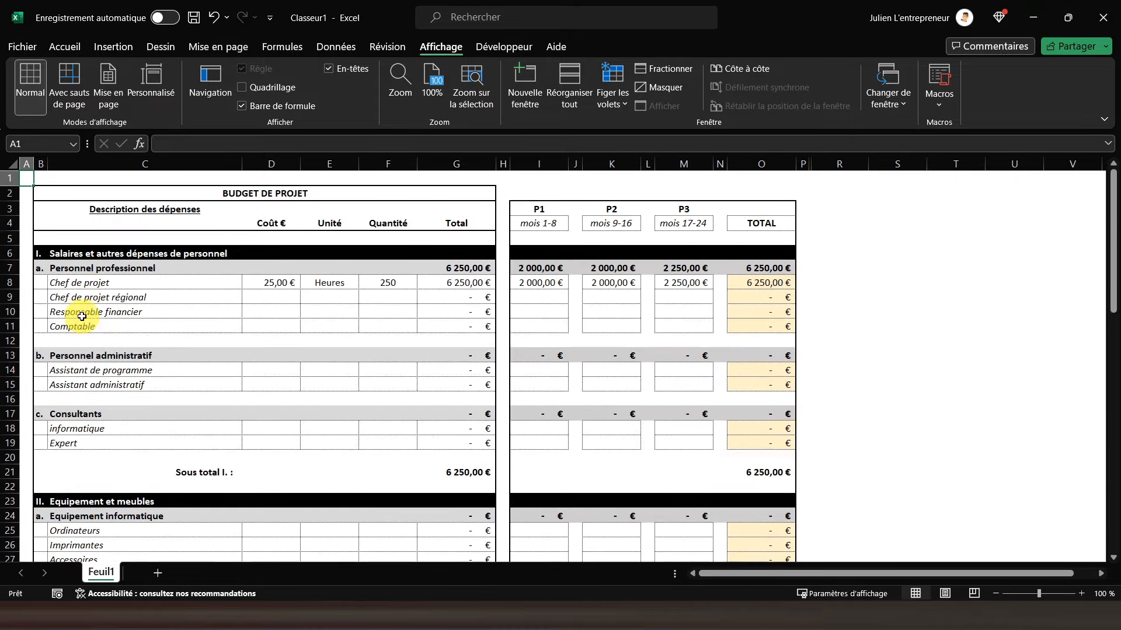